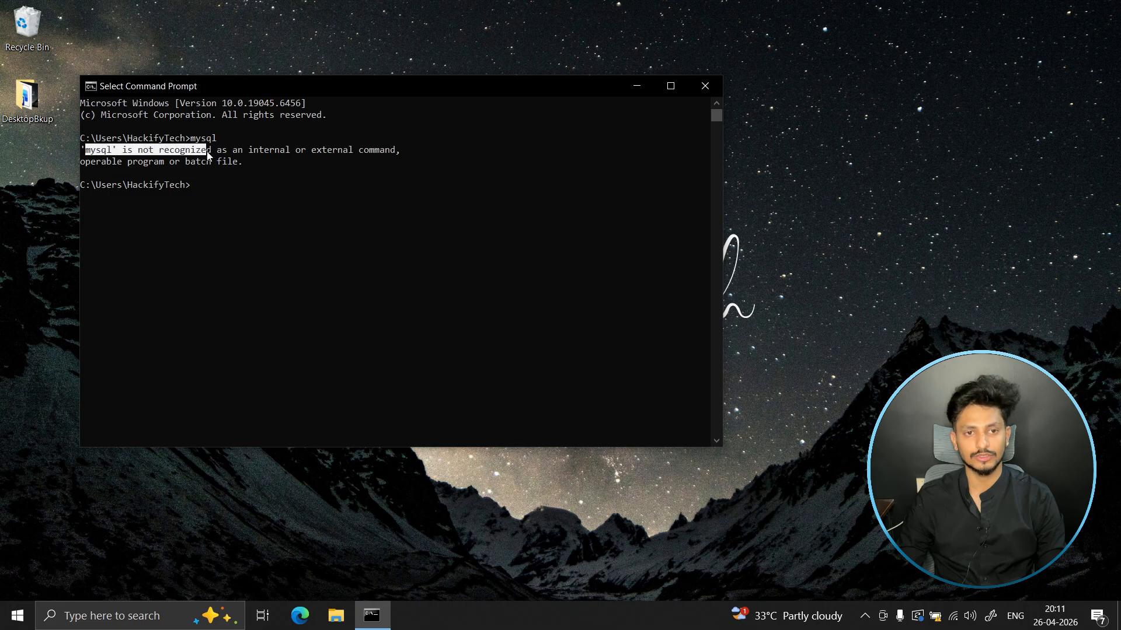
# - Open the Program Files folder on Local Disk (C:) in File Explorer
pyautogui.click(238, 169)
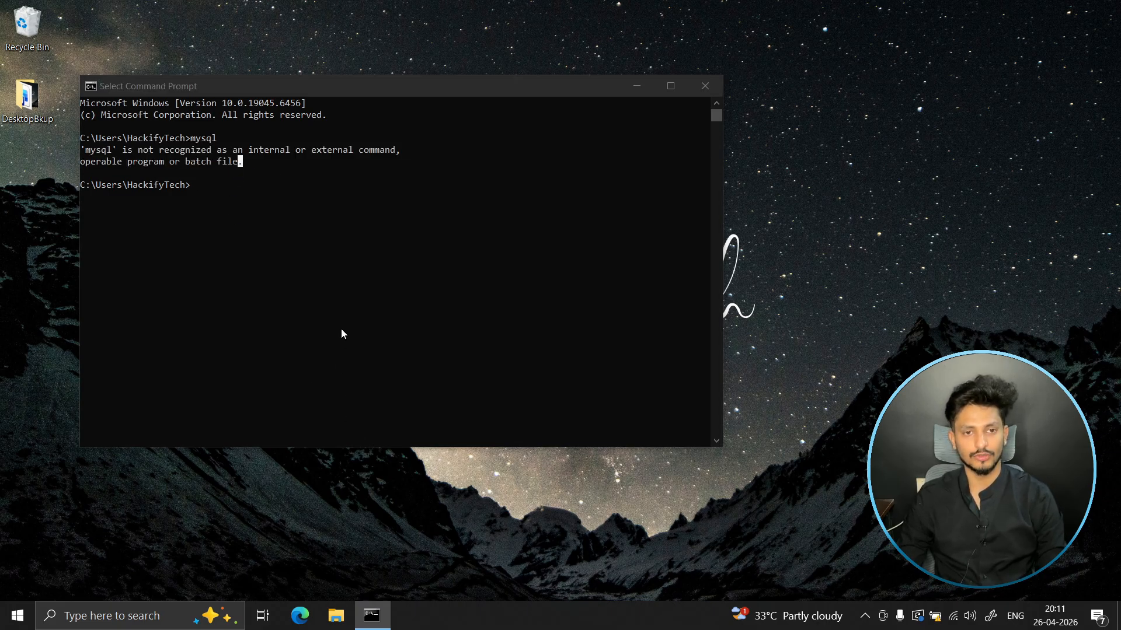
pyautogui.press('super+e')
pyautogui.click(68, 294)
pyautogui.doubleClick(199, 201)
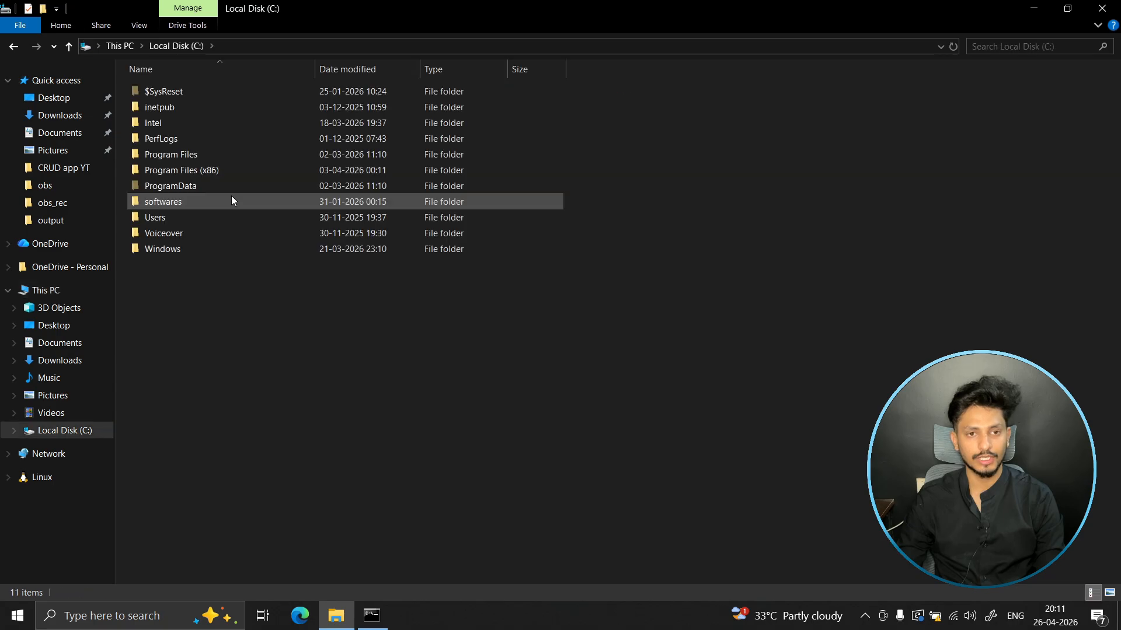
pyautogui.click(181, 157)
pyautogui.doubleClick(183, 159)
pyautogui.click(165, 276)
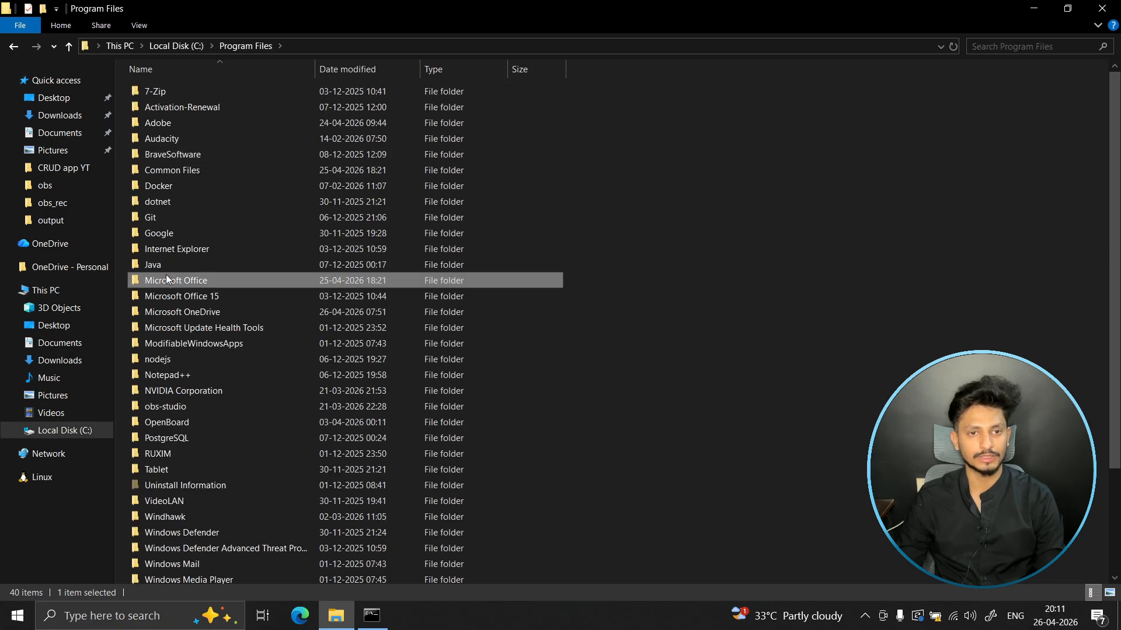
# - Look through the folders starting with M in Program Files for an existing MySQL installation
pyautogui.press('m')
pyautogui.press('m')
pyautogui.press('m')
pyautogui.press('m')
pyautogui.press('m')
pyautogui.press('m')
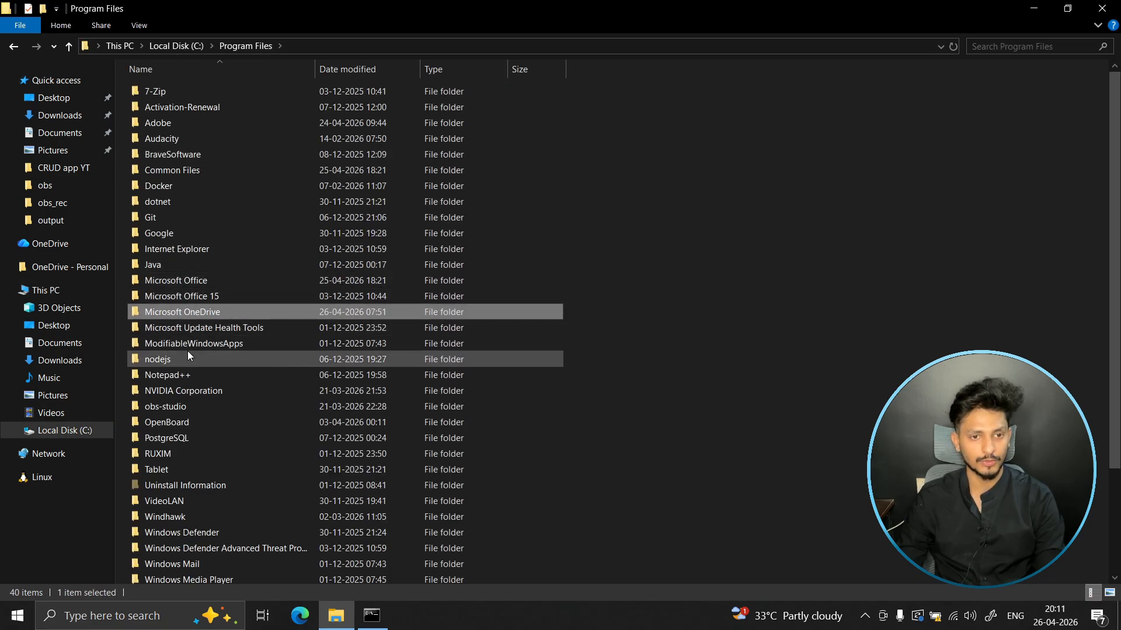
pyautogui.press('m')
pyautogui.press('m')
pyautogui.press('m')
pyautogui.press('m')
pyautogui.press('m')
pyautogui.press('m')
pyautogui.press('m')
pyautogui.press('m')
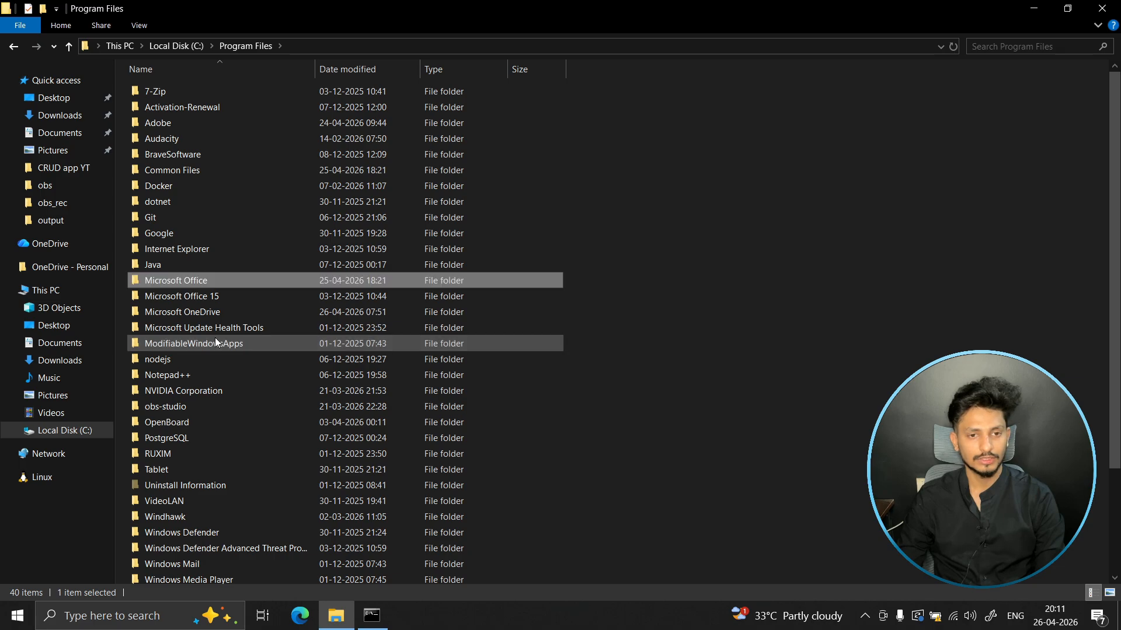
pyautogui.press('m')
pyautogui.press('m')
pyautogui.press('m')
pyautogui.press('m')
pyautogui.press('m')
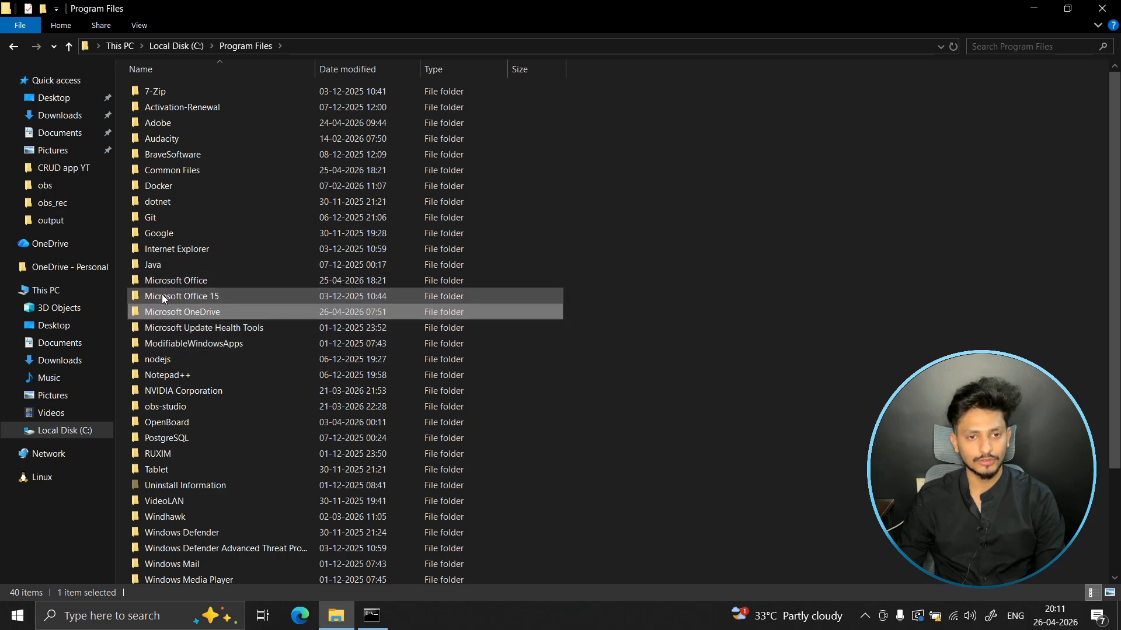
pyautogui.press('m')
pyautogui.press('m')
pyautogui.press('m')
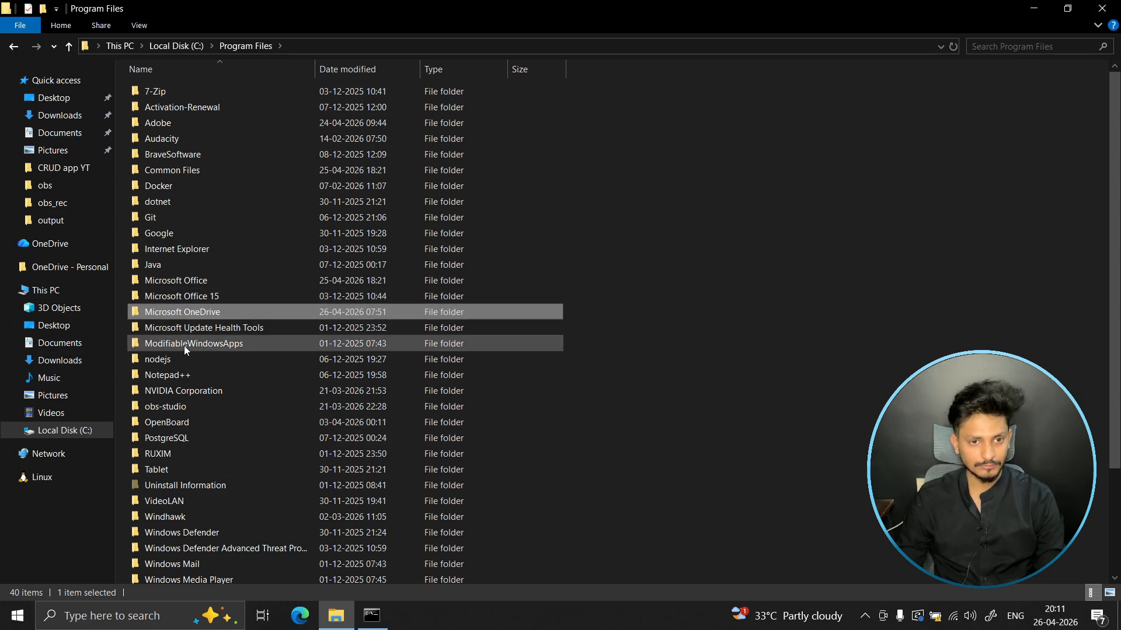
# - Close the File Explorer and Command Prompt windows
pyautogui.click(759, 261)
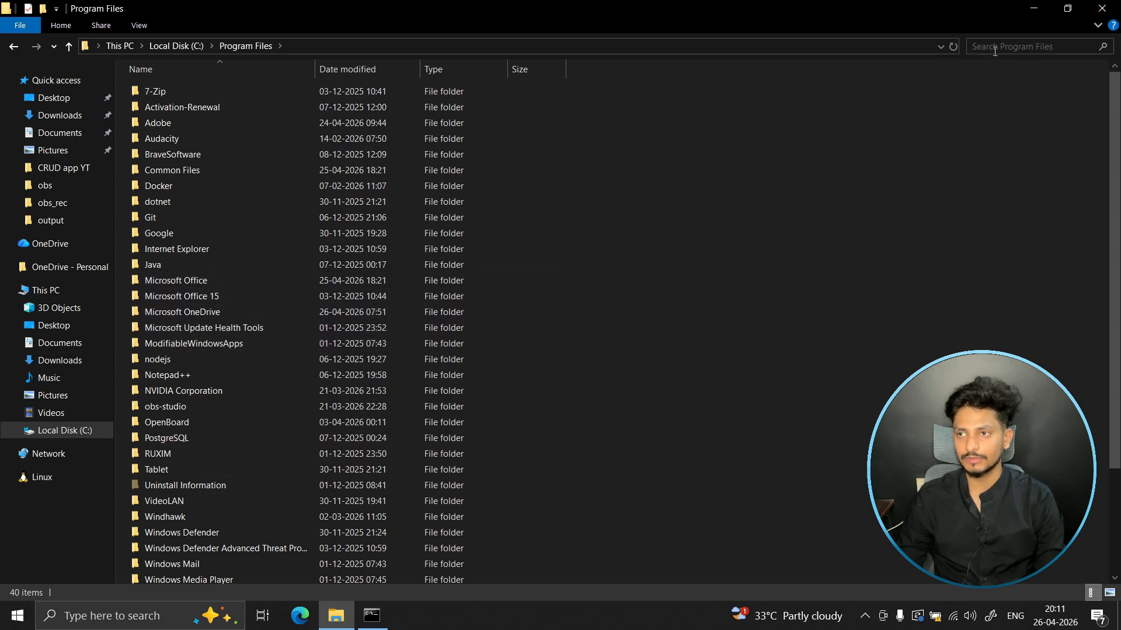
pyautogui.click(1101, 8)
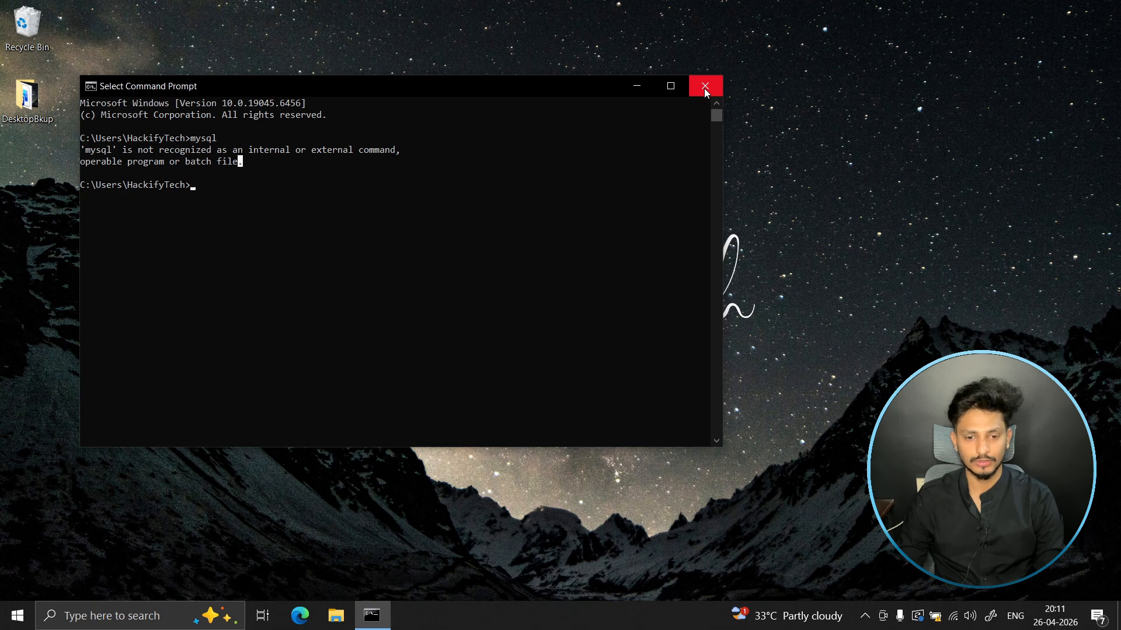
pyautogui.click(704, 88)
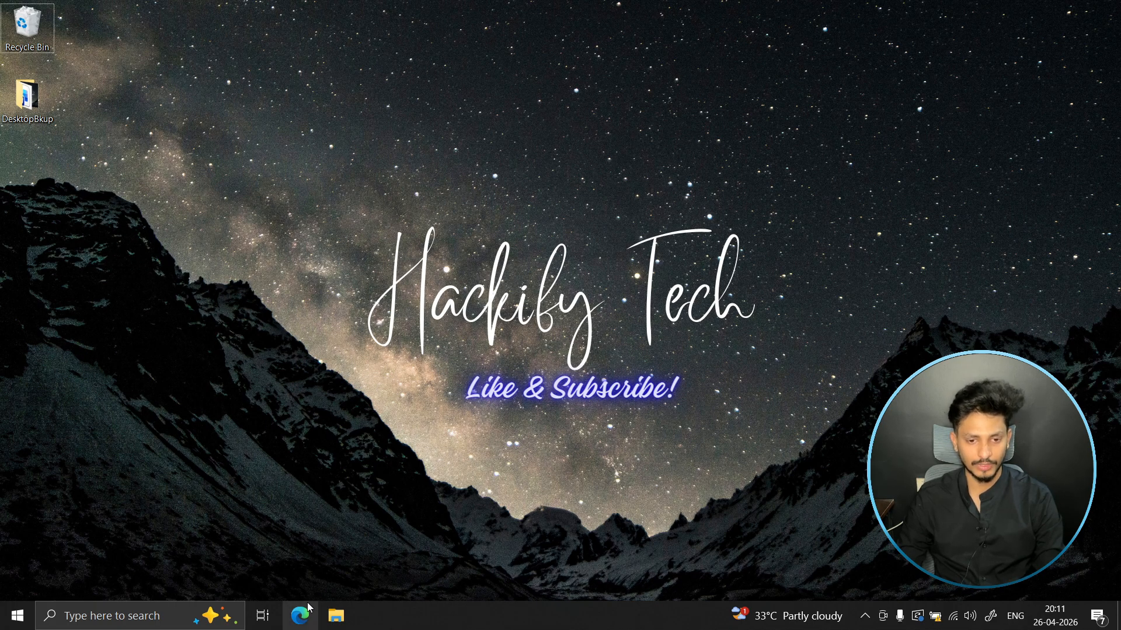
# - Switch to Microsoft Edge, close the ChatGPT tab and search the web for "mysql downalods"
pyautogui.click(299, 615)
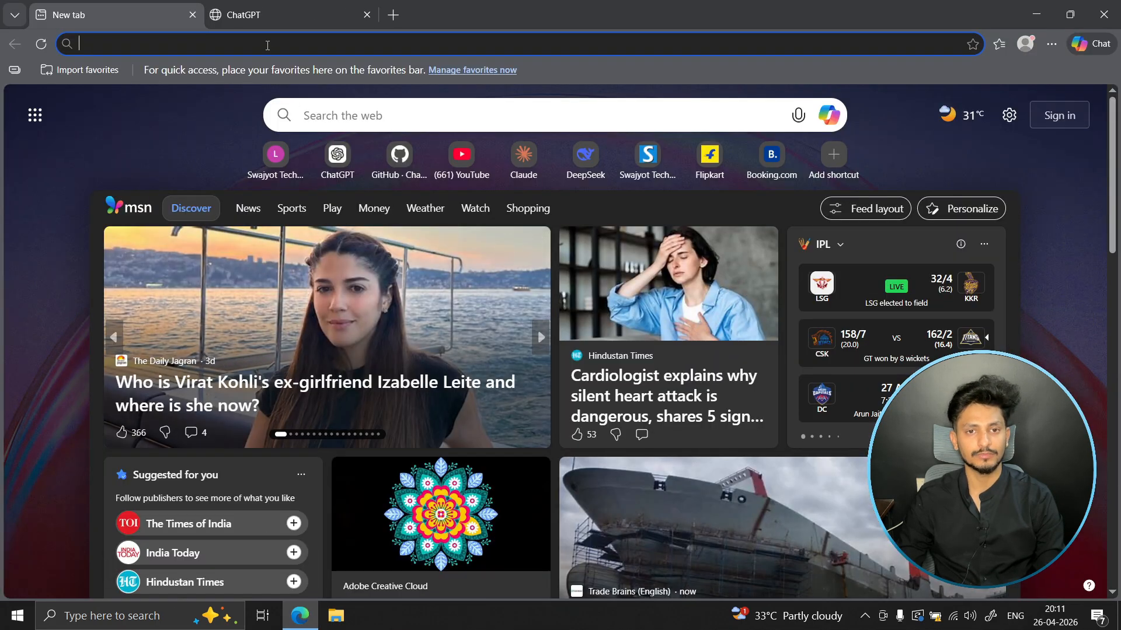
pyautogui.click(367, 15)
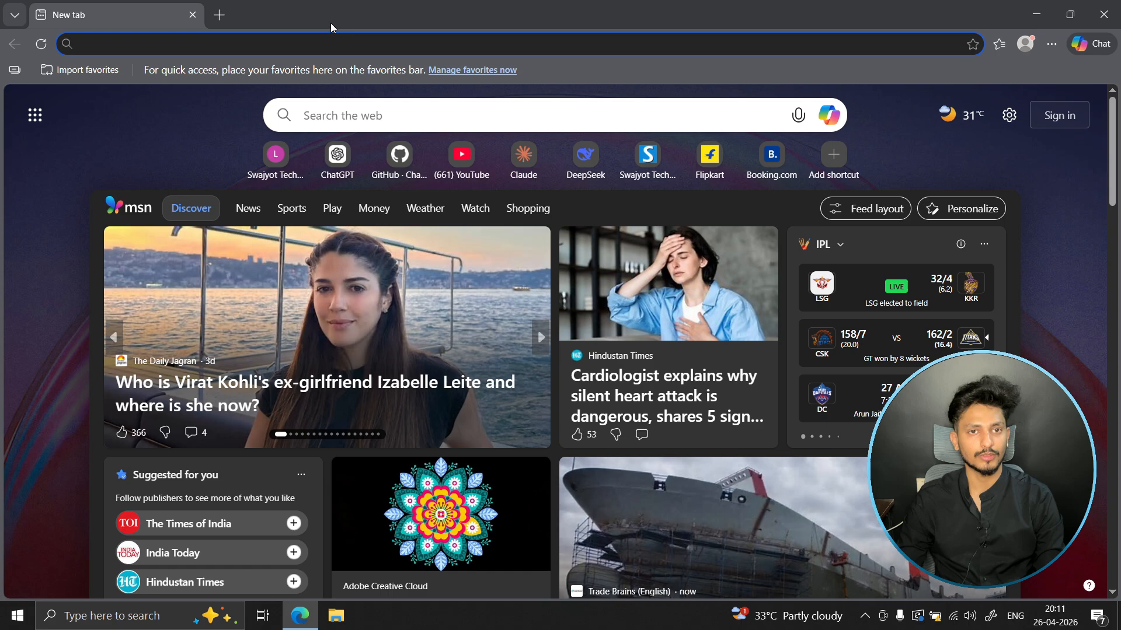
pyautogui.click(168, 47)
pyautogui.write('mysq')
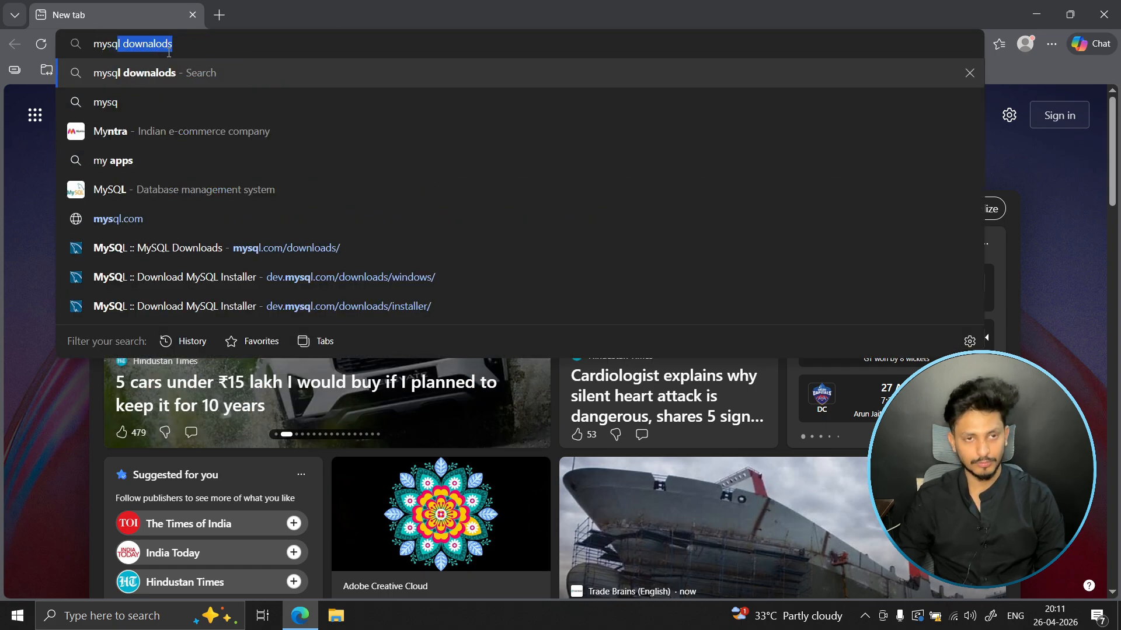
pyautogui.write('l')
pyautogui.press('End')
pyautogui.press('Return')
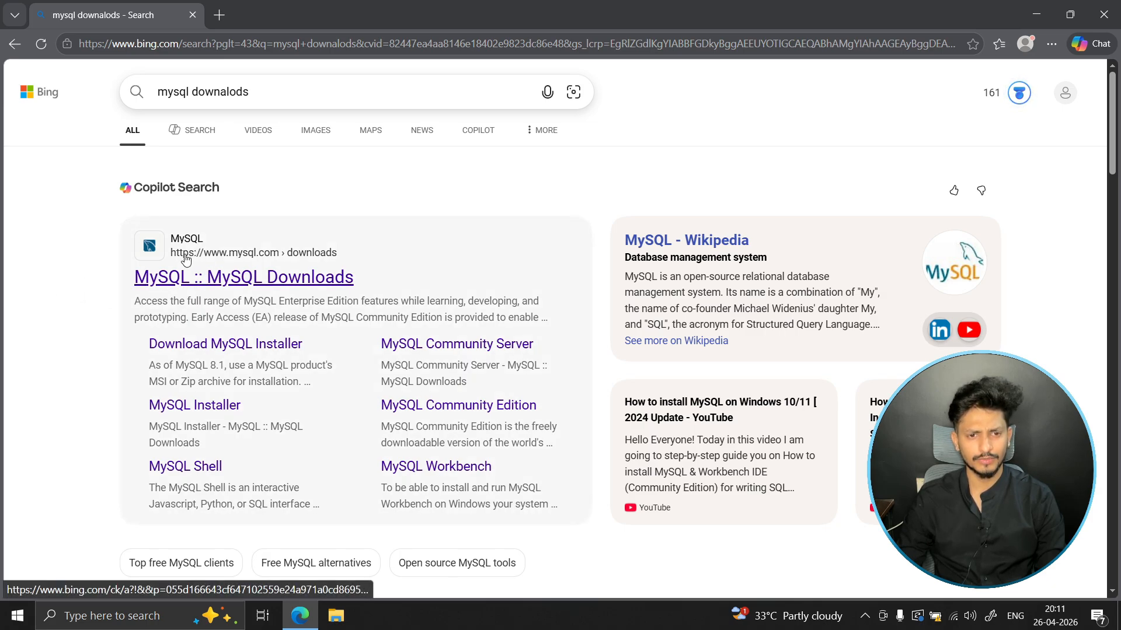
# - Open the MySQL Downloads search result and follow it to the MySQL Community (GPL) Downloads page
pyautogui.click(257, 284)
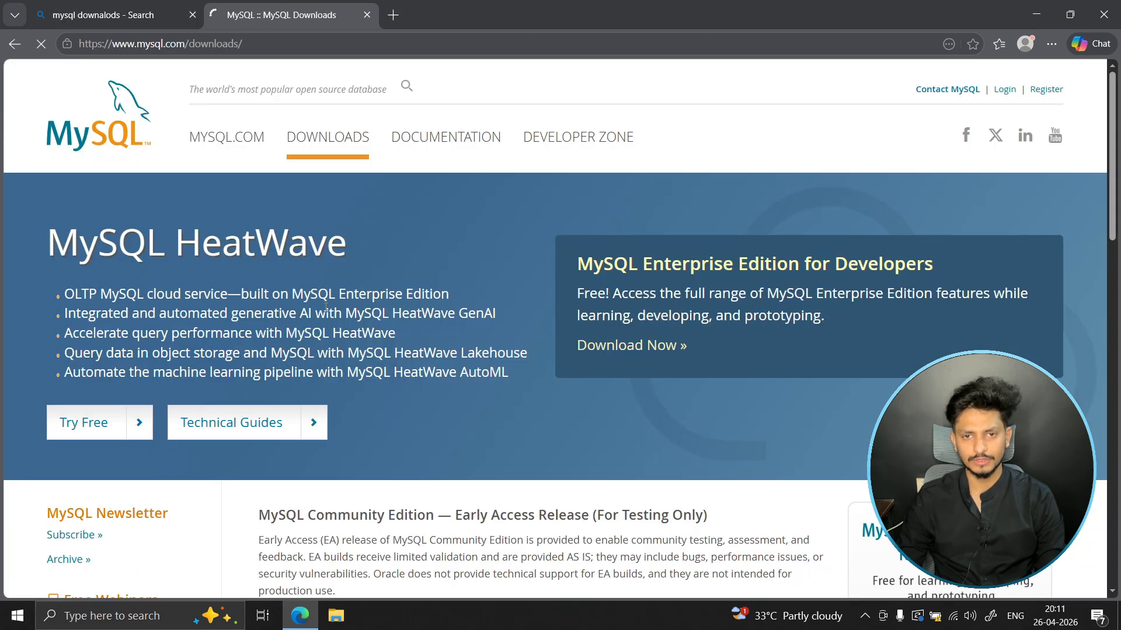
pyautogui.scroll(-3, 605, 293)
pyautogui.scroll(-2, 478, 283)
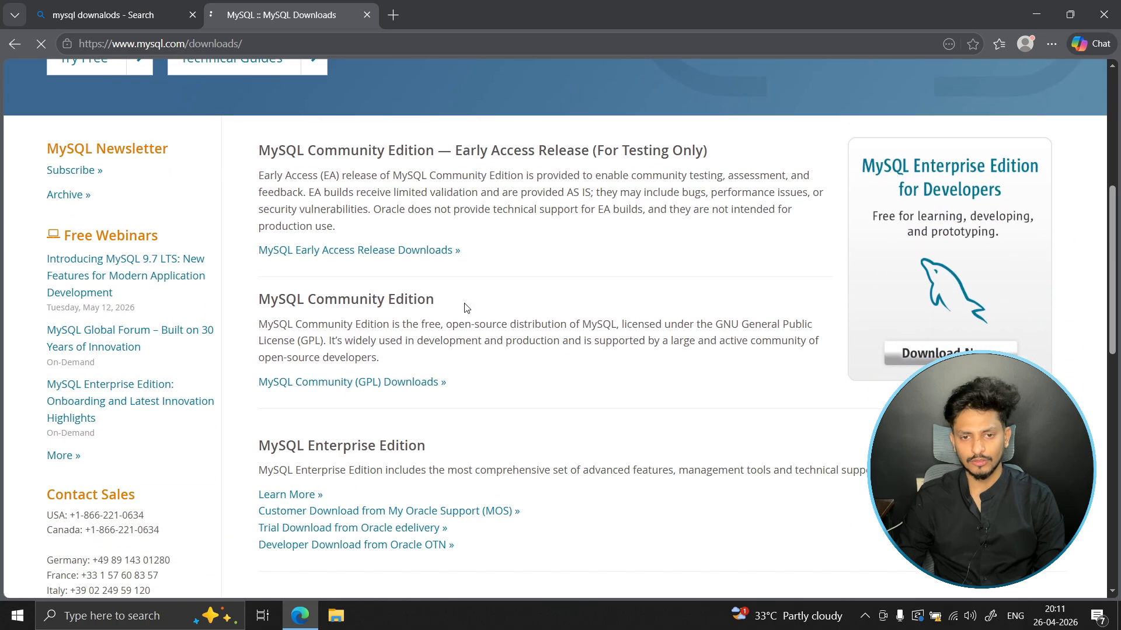
pyautogui.scroll(-1, 466, 308)
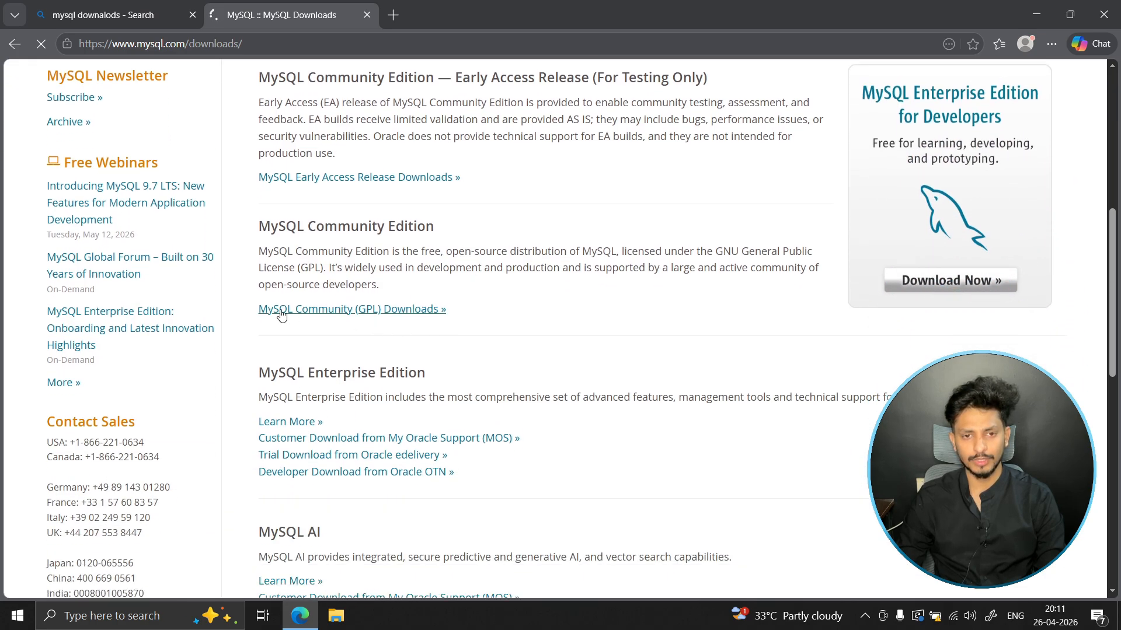
pyautogui.moveTo(252, 310); pyautogui.dragTo(450, 310)
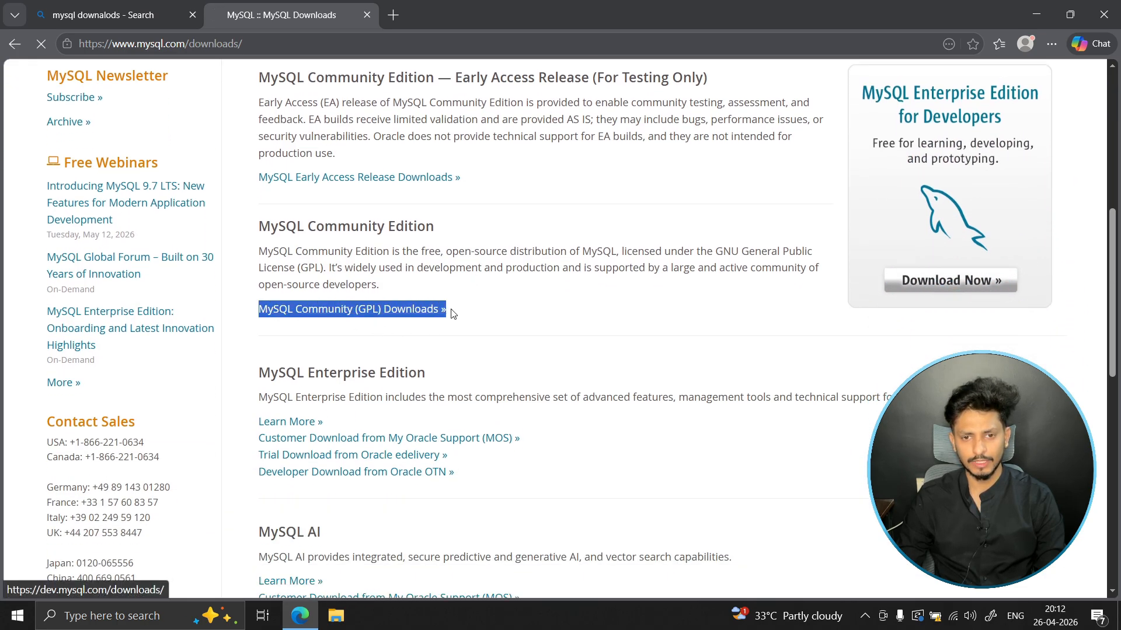
pyautogui.click(382, 324)
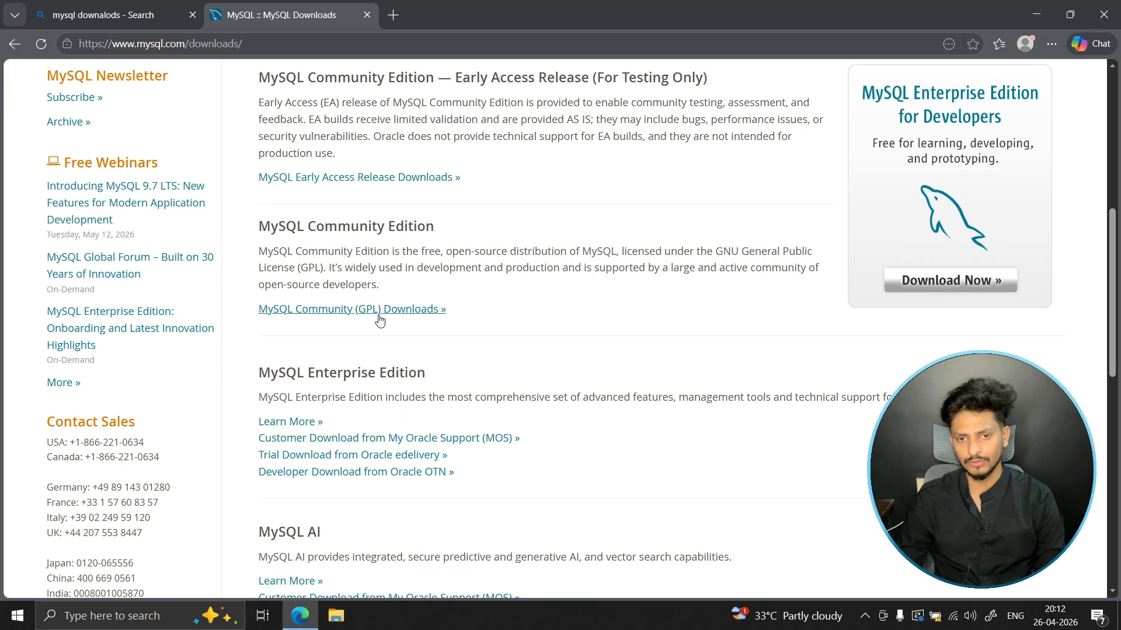
pyautogui.click(380, 318)
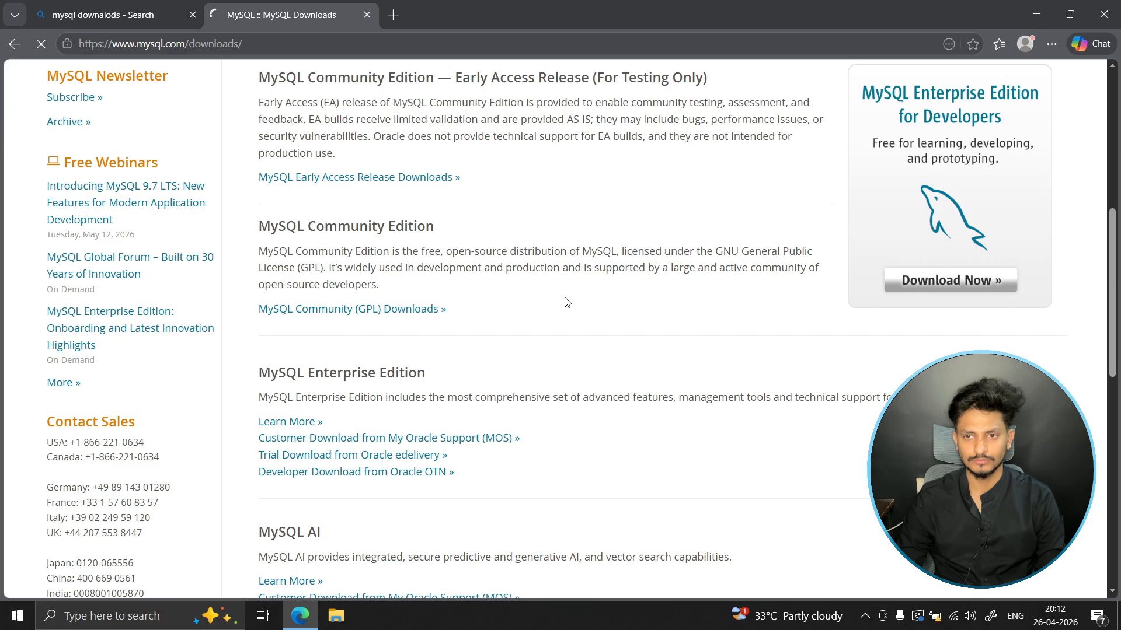
# - Open the MySQL Installer for Windows page from the community downloads list
pyautogui.scroll(1, 566, 302)
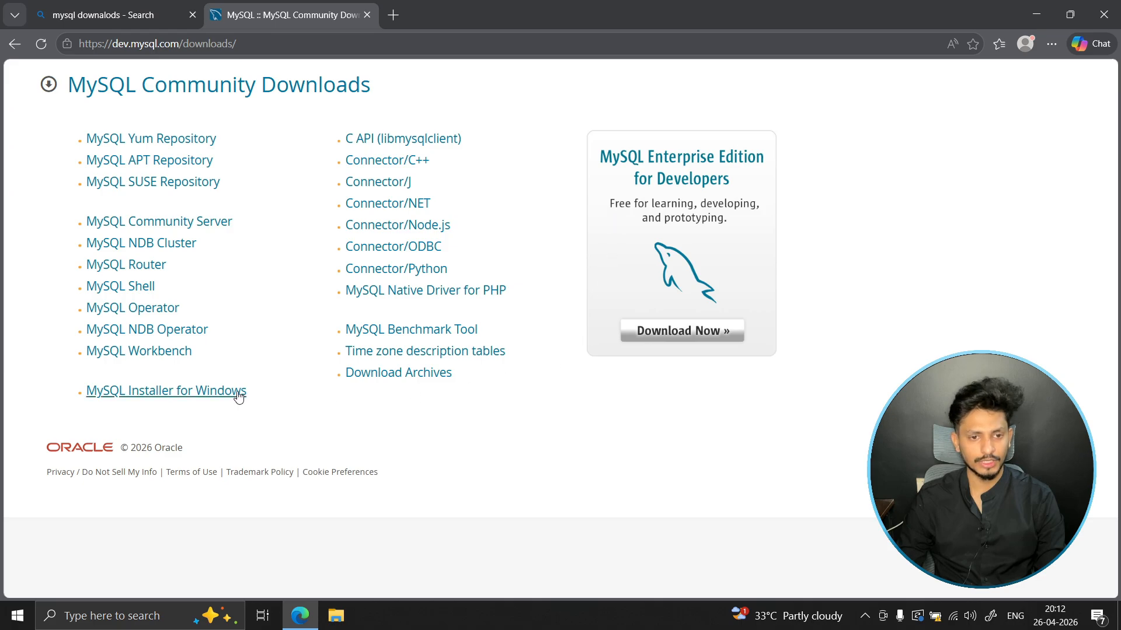
pyautogui.moveTo(37, 388); pyautogui.dragTo(82, 400)
pyautogui.click(269, 405)
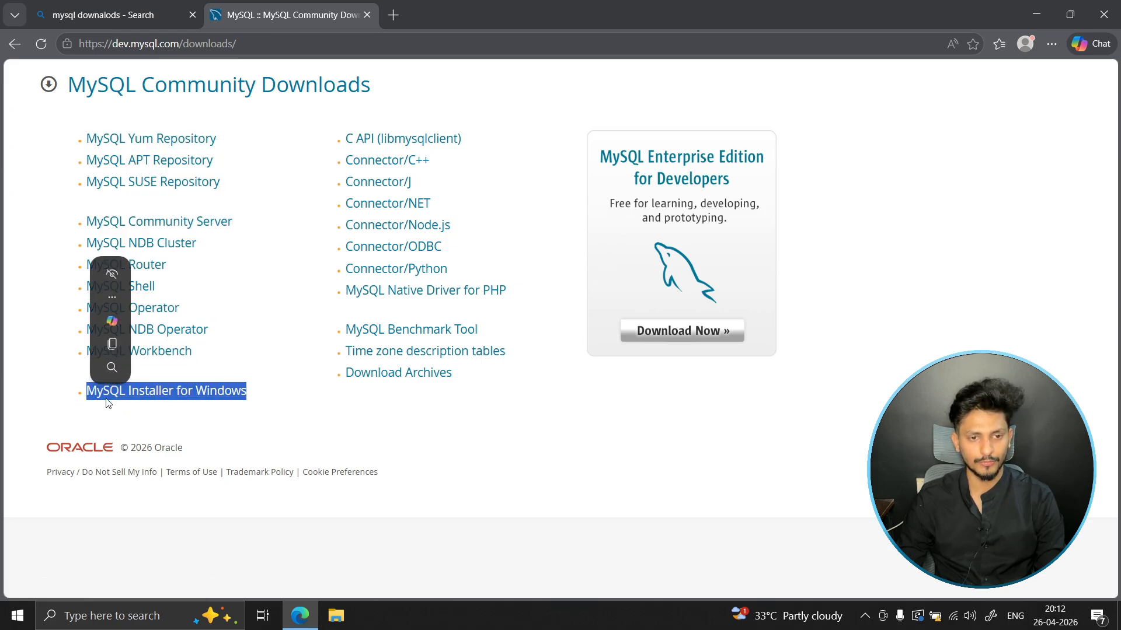
pyautogui.click(148, 400)
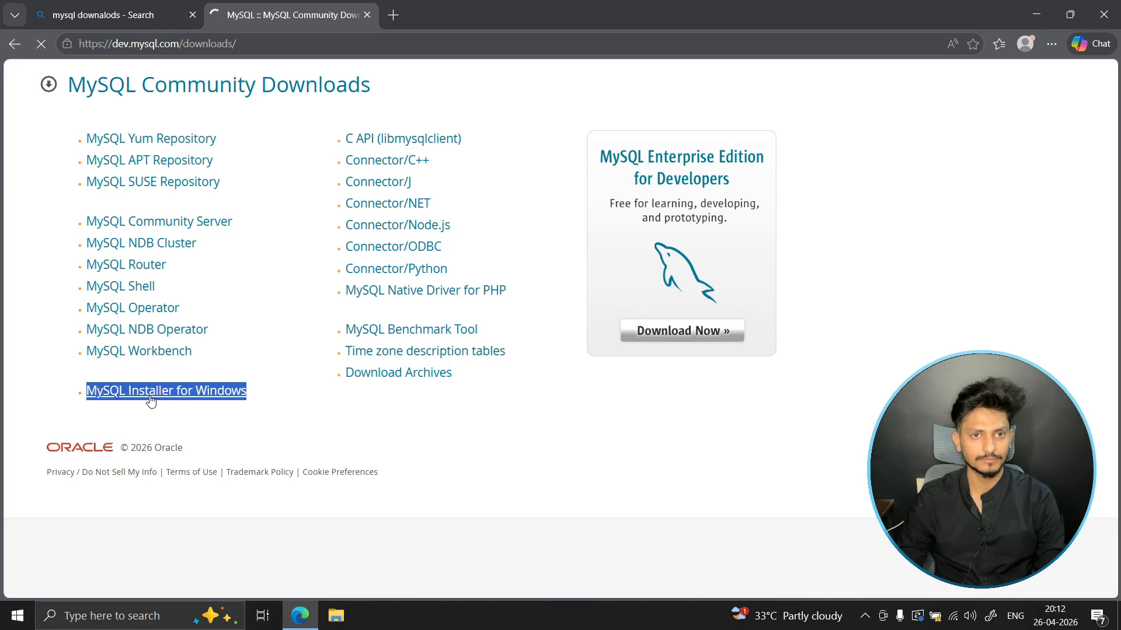
# - Choose version 8.0.46 for the MySQL Installer download
pyautogui.scroll(-1, 1, 372)
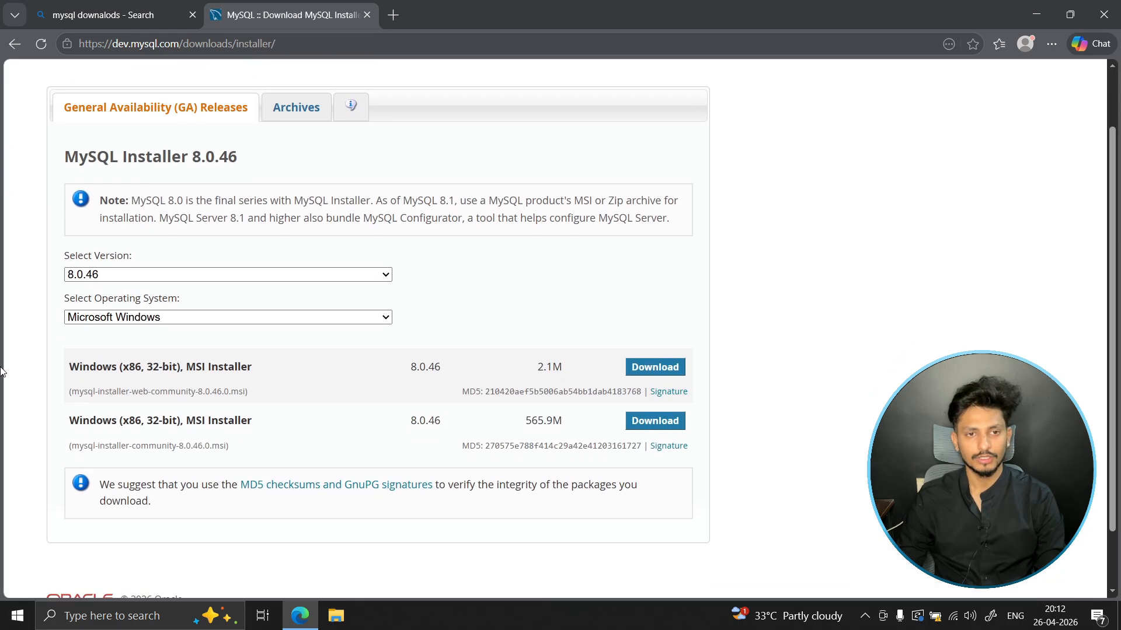
pyautogui.click(138, 279)
pyautogui.click(80, 296)
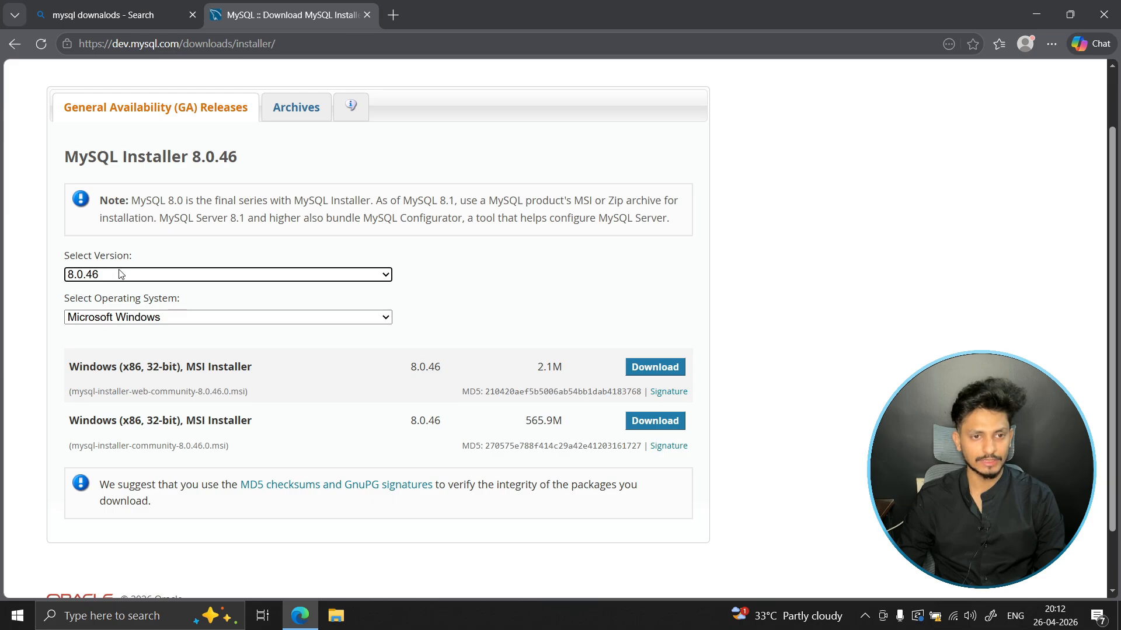
pyautogui.click(85, 276)
pyautogui.click(94, 301)
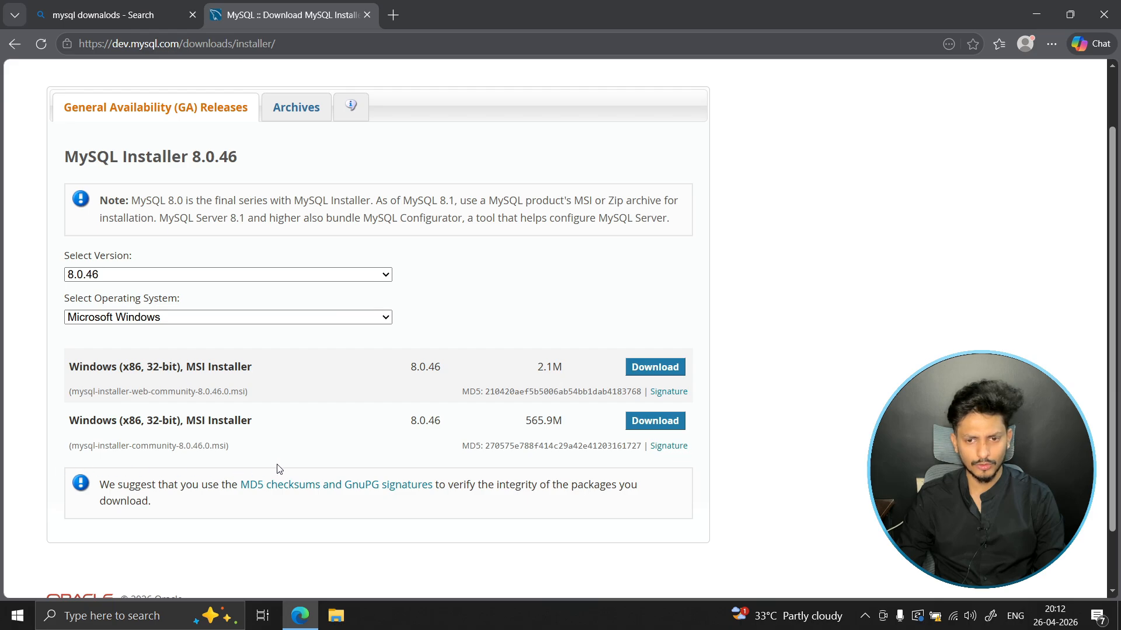
# - Download the 565.9M Windows MSI installer, mysql-installer-community-8.0.46.0.msi, without logging in or signing up
pyautogui.moveTo(527, 425); pyautogui.dragTo(564, 428)
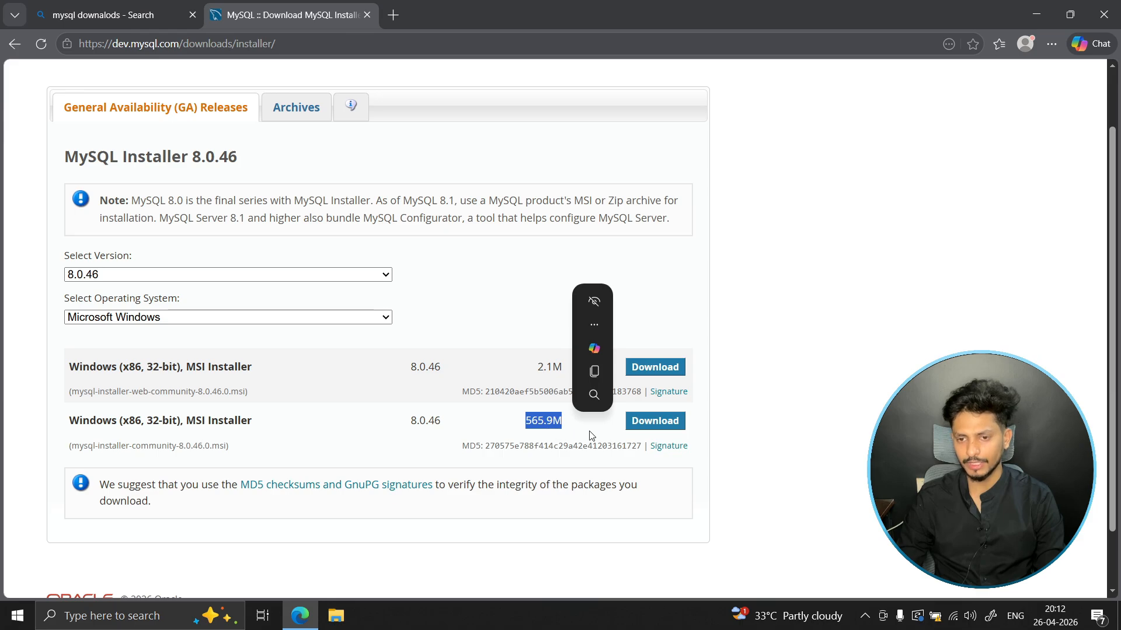
pyautogui.click(626, 432)
pyautogui.click(663, 426)
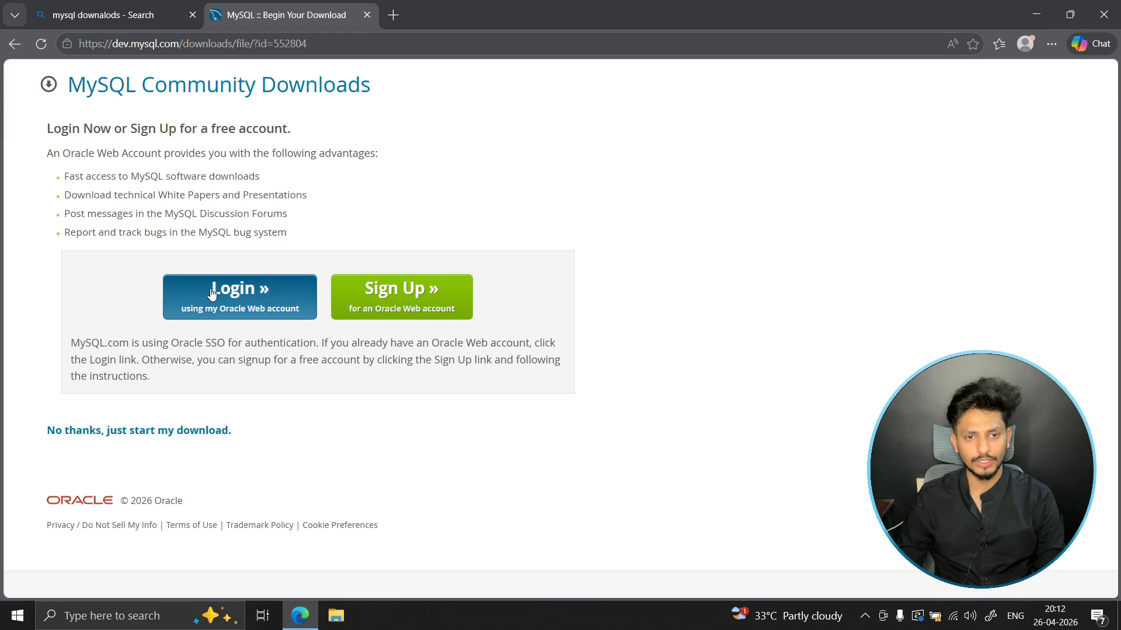
pyautogui.click(187, 439)
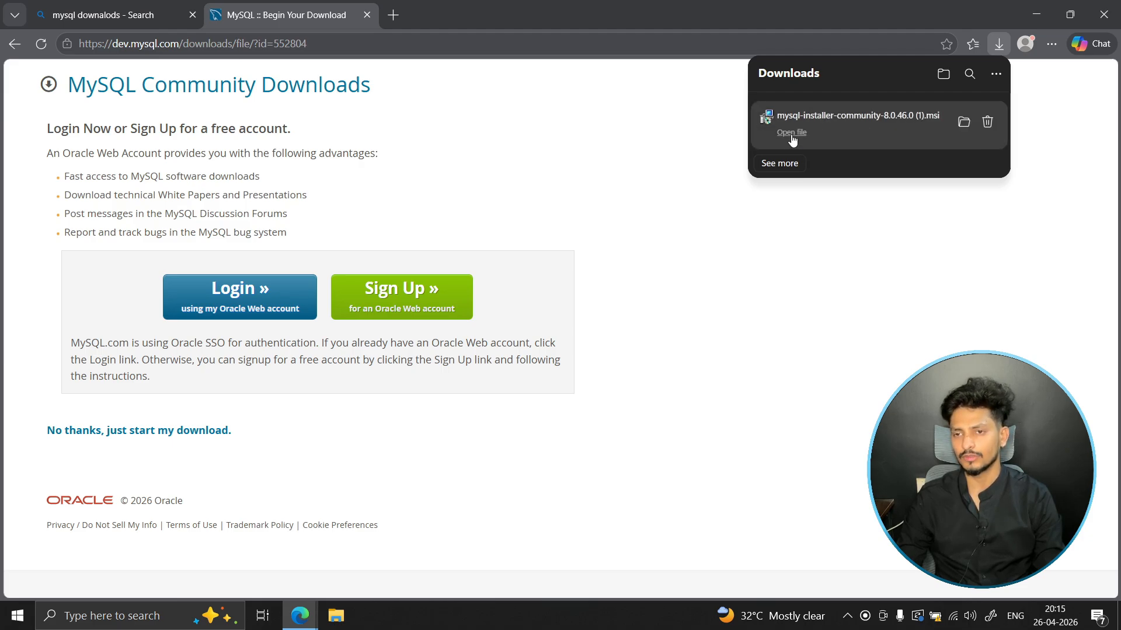
# - Launch the downloaded MySQL installer file and retry the installation at the installer's warning
pyautogui.click(791, 132)
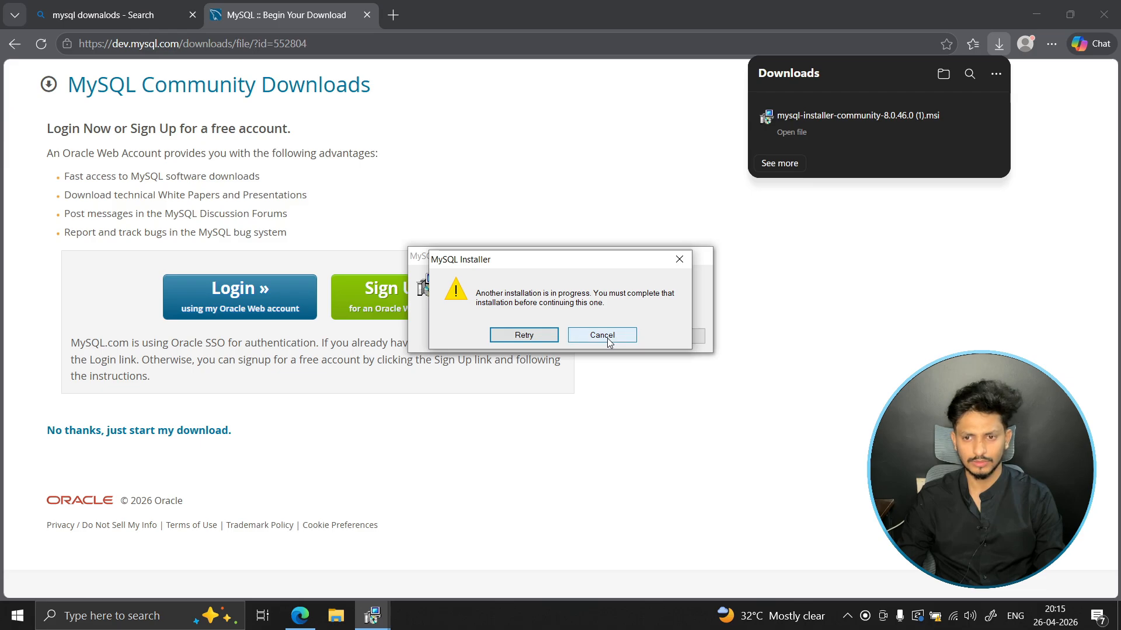
pyautogui.click(618, 334)
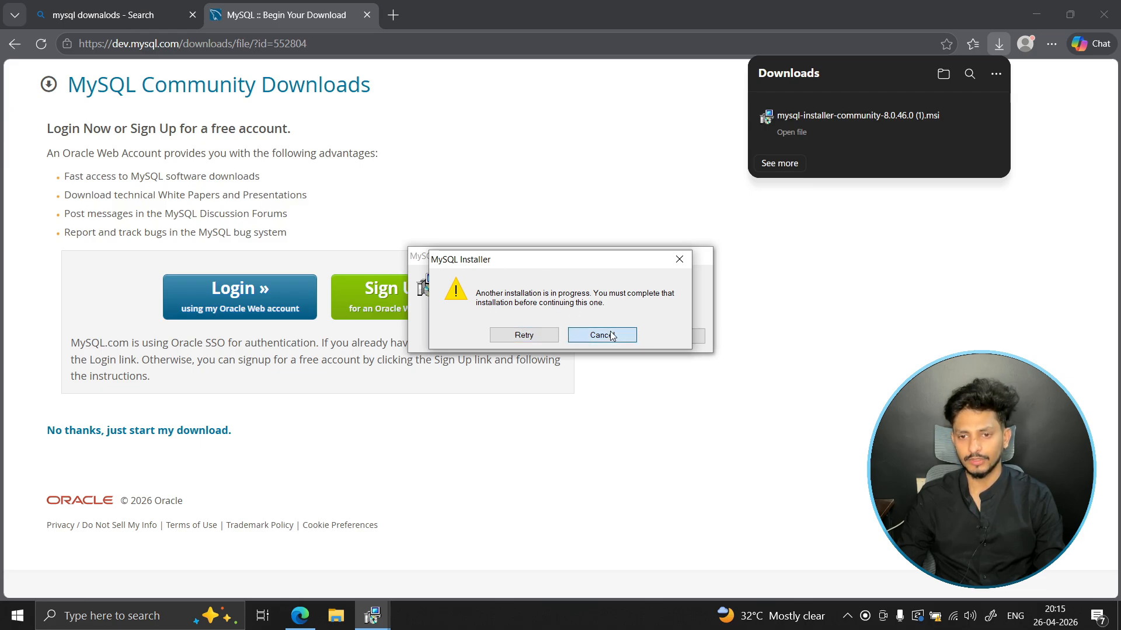
pyautogui.click(524, 335)
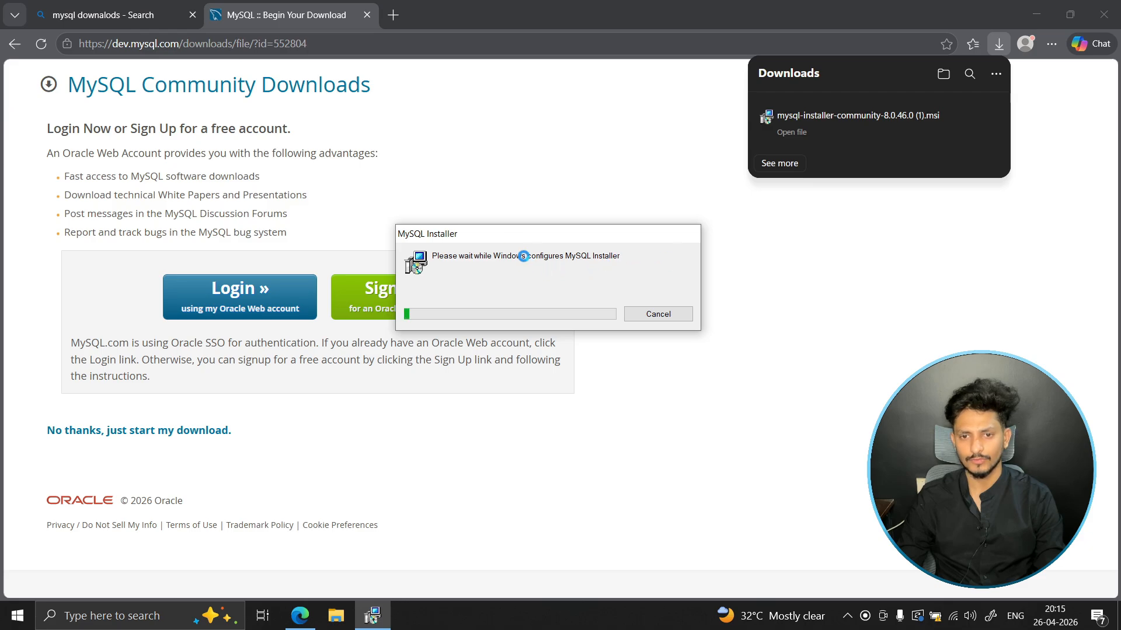
# - Choose the Full setup type in the MySQL Installer
pyautogui.moveTo(518, 232)
pyautogui.mouseDown()
pyautogui.moveTo(490, 234)
pyautogui.moveTo(531, 234)
pyautogui.mouseUp()
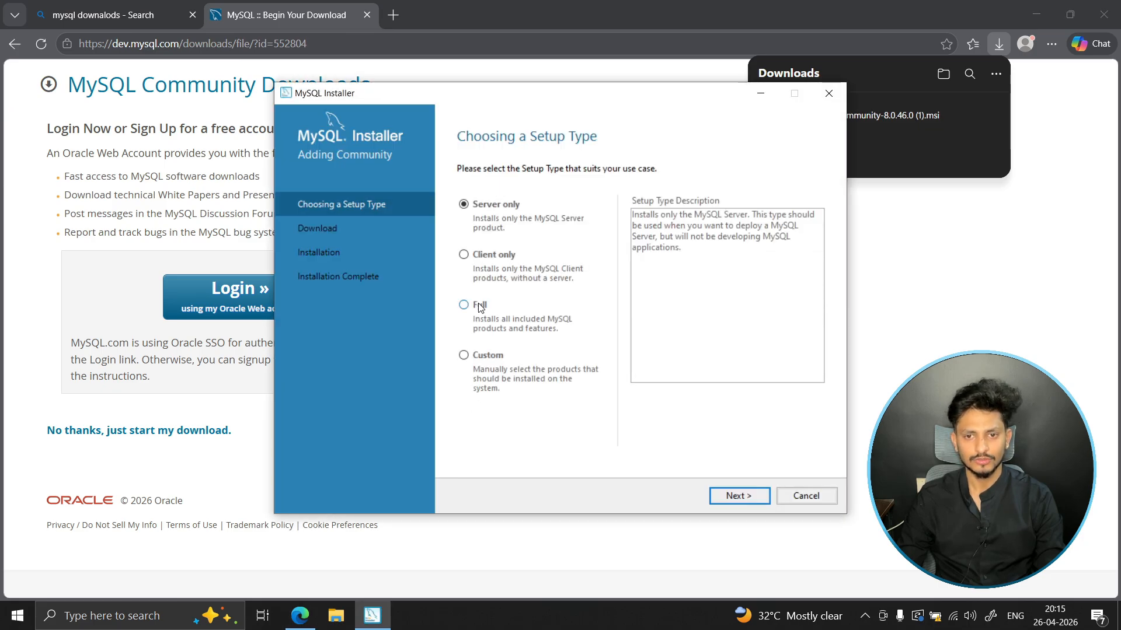
pyautogui.moveTo(594, 101); pyautogui.dragTo(528, 112)
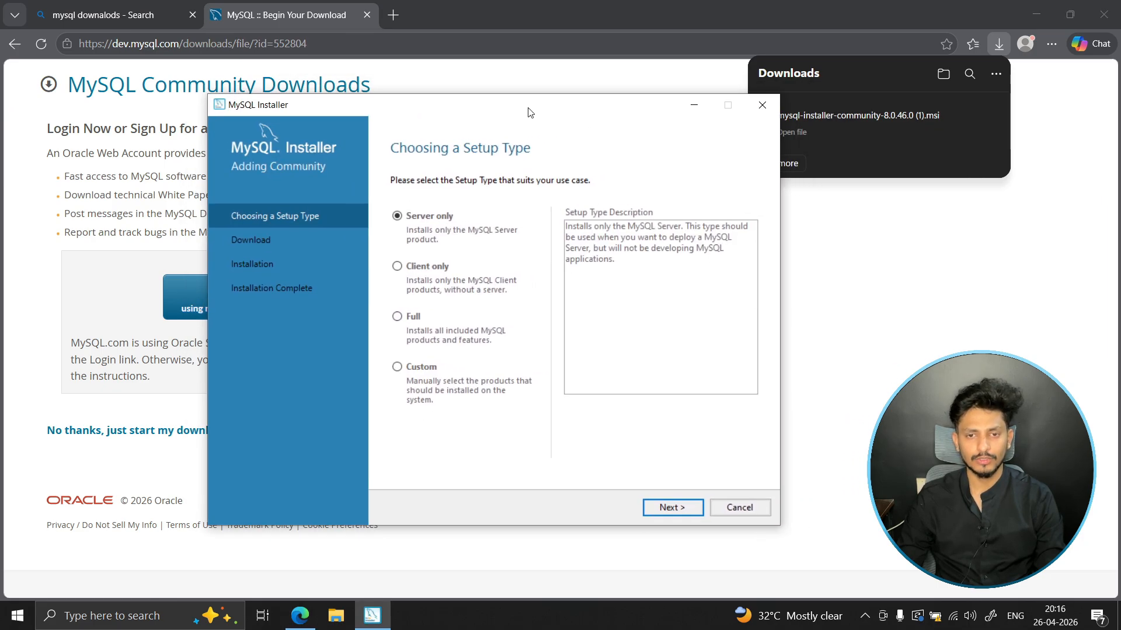
pyautogui.click(398, 317)
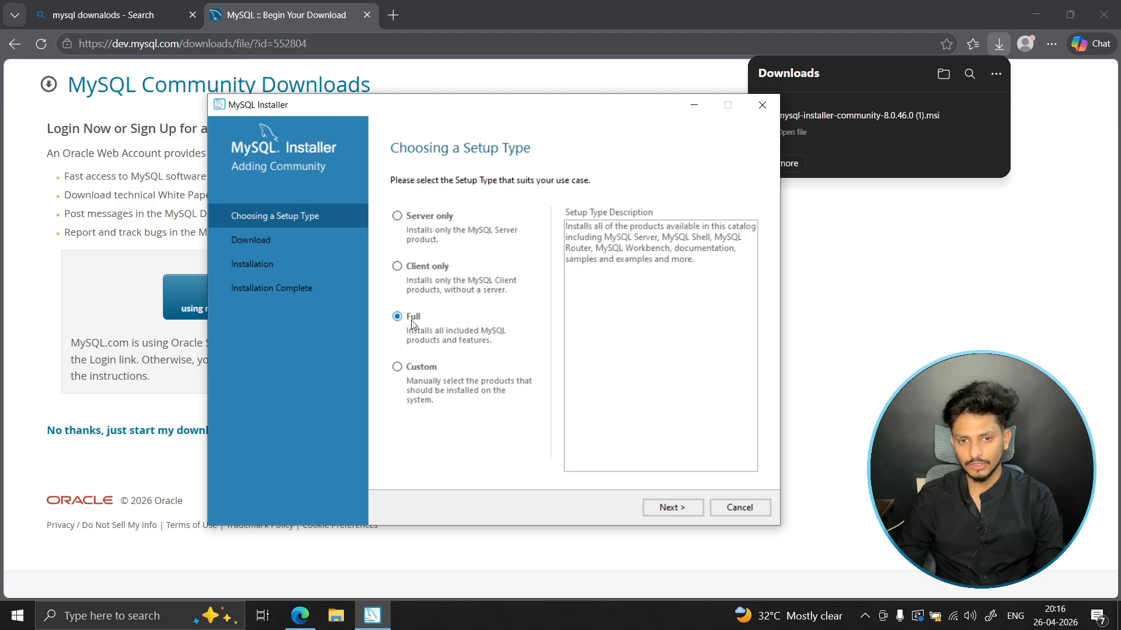
# - Install the full set of MySQL products, including Server, Workbench, Shell, Router, Documentation and Samples, and proceed to product configuration
pyautogui.click(695, 507)
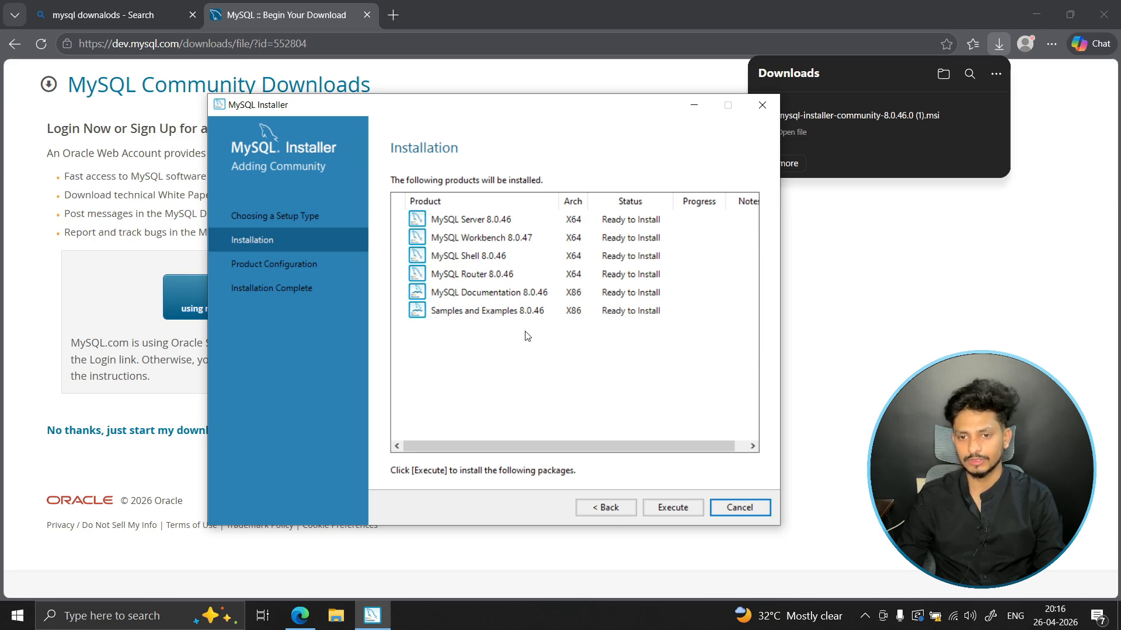
pyautogui.click(659, 509)
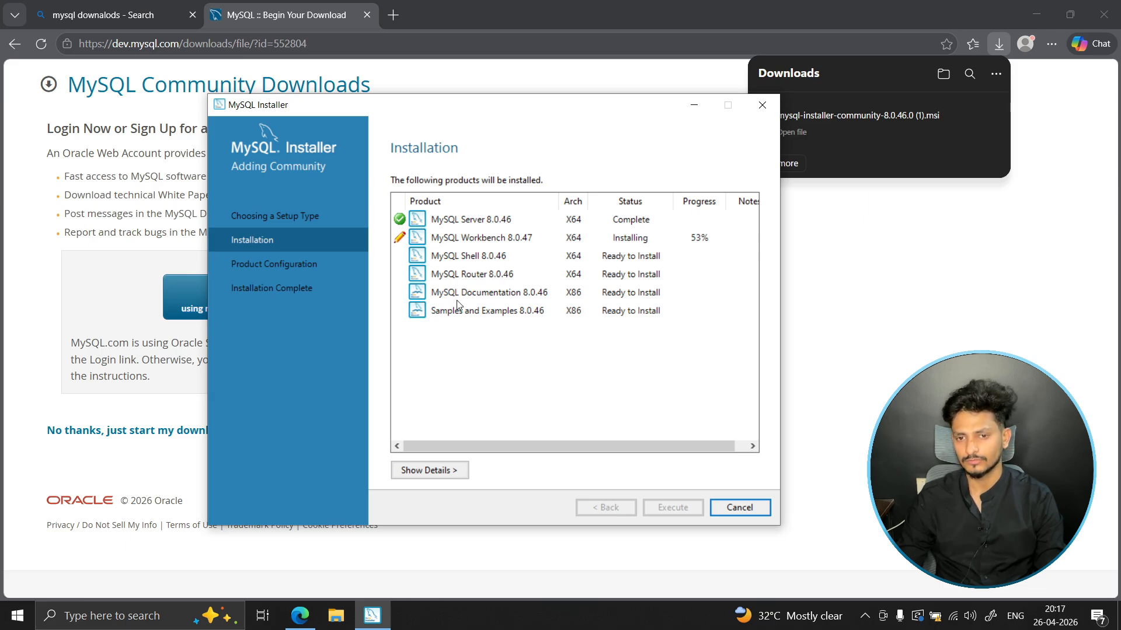
pyautogui.click(516, 339)
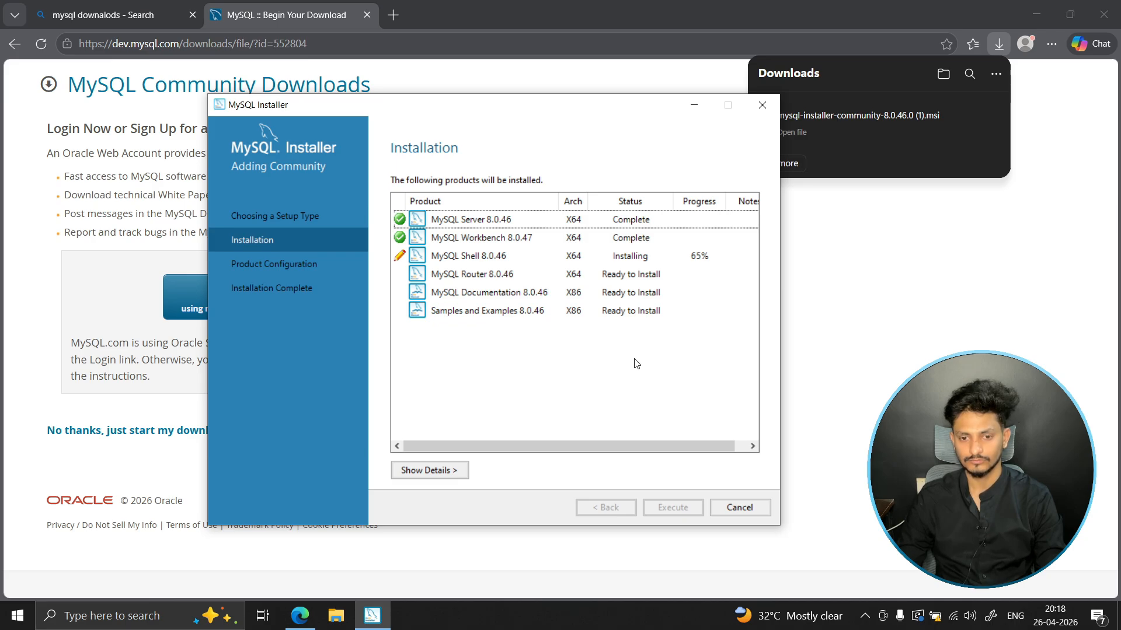
pyautogui.moveTo(548, 102); pyautogui.dragTo(460, 100)
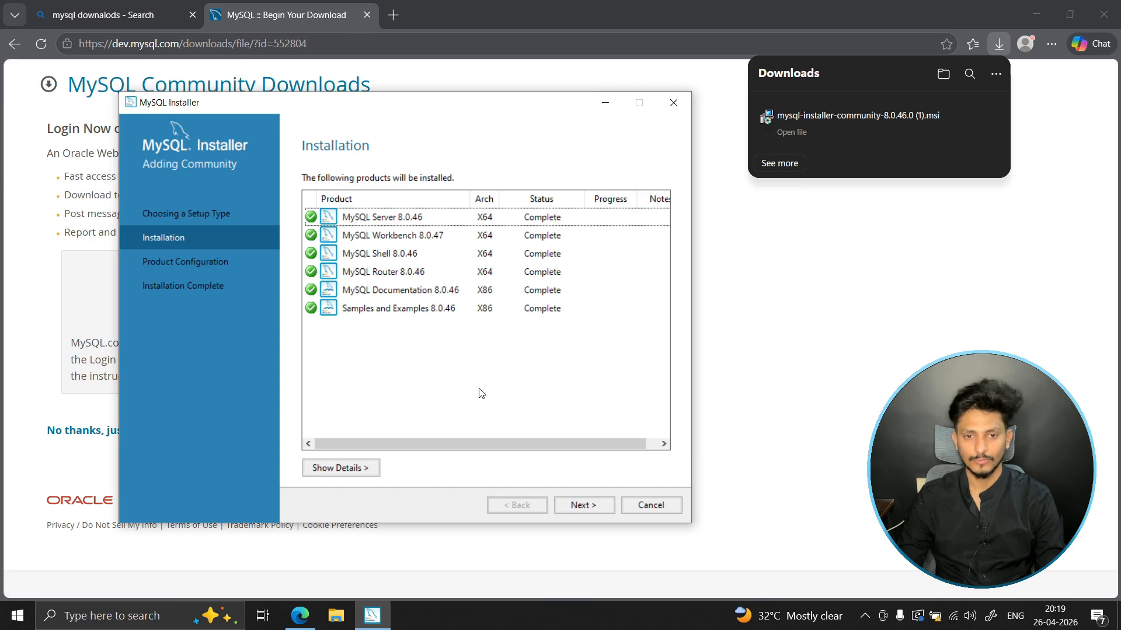
pyautogui.click(580, 506)
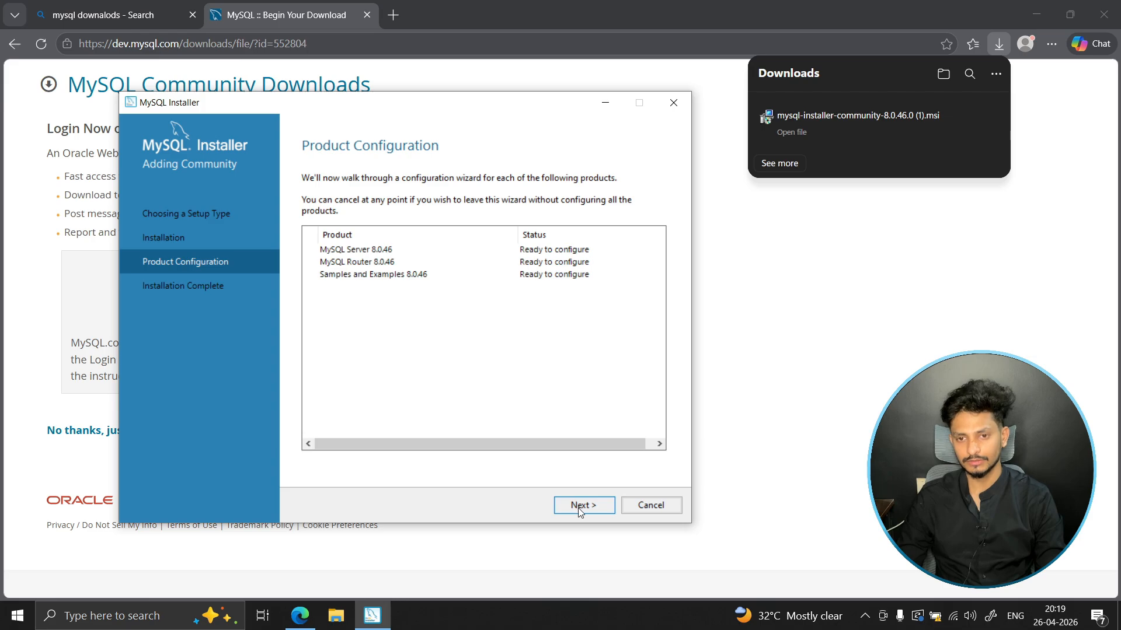
# - Configure MySQL Server as a Development Computer on TCP/IP port 3306, keeping strong password encryption for authentication
pyautogui.click(590, 510)
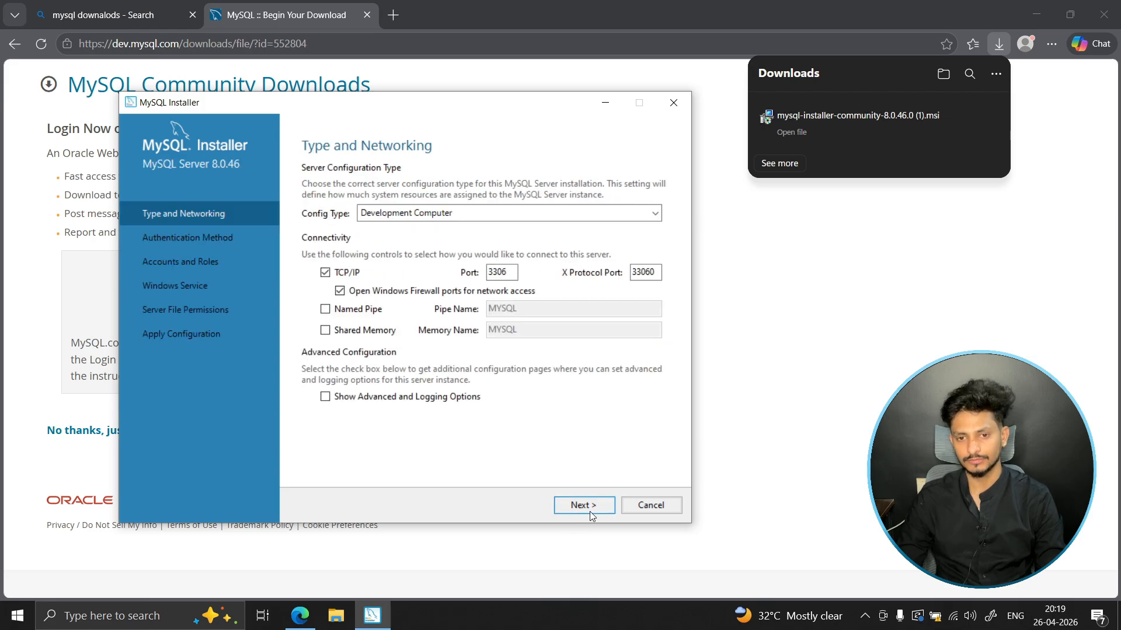
pyautogui.moveTo(513, 272); pyautogui.dragTo(494, 272)
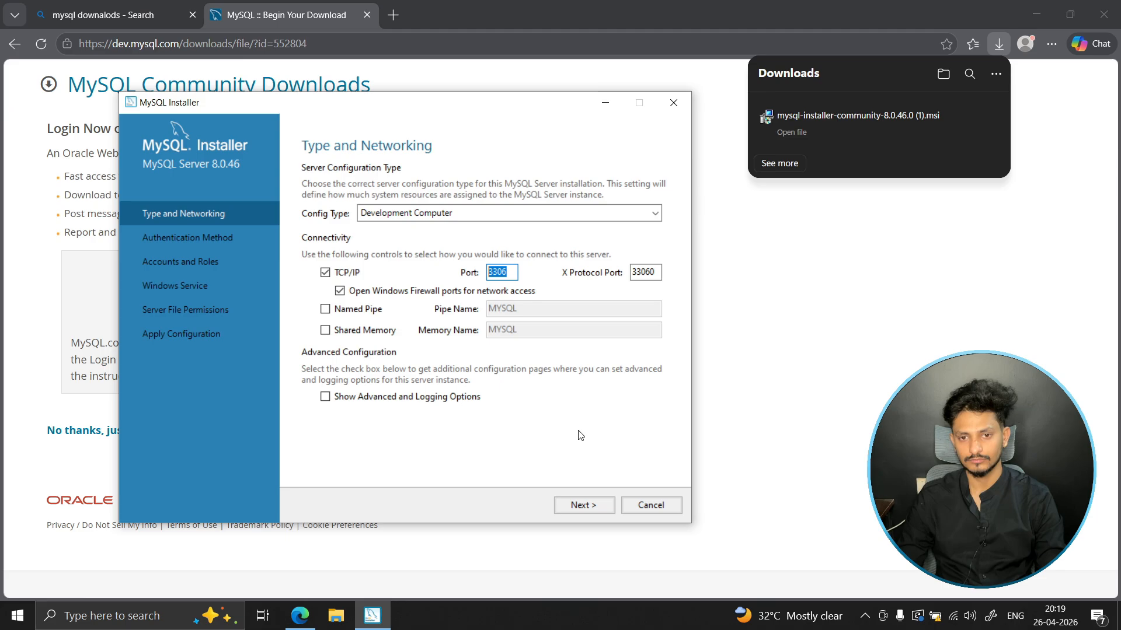
pyautogui.click(581, 506)
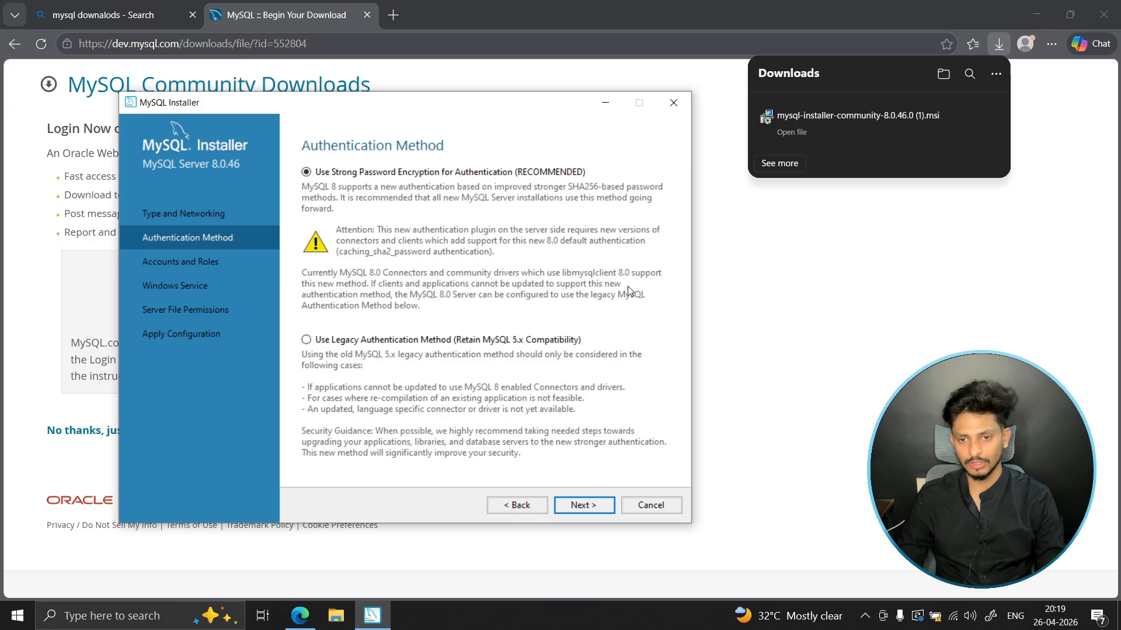
pyautogui.click(578, 507)
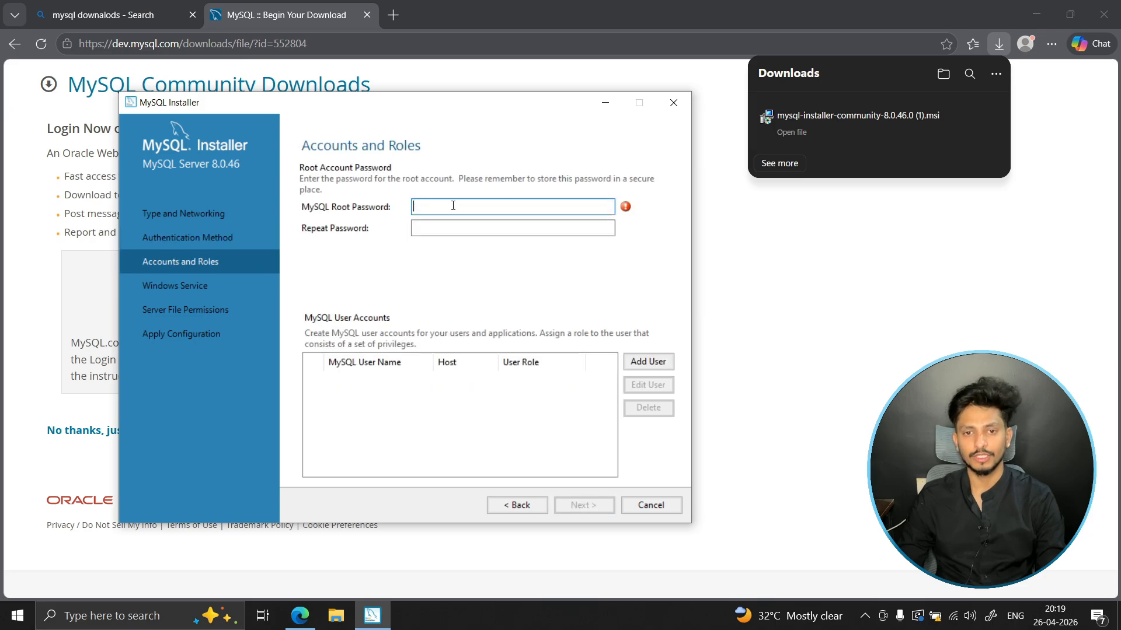
# - Enter and repeat the MySQL root password for the server, adding no other user accounts
pyautogui.write('123')
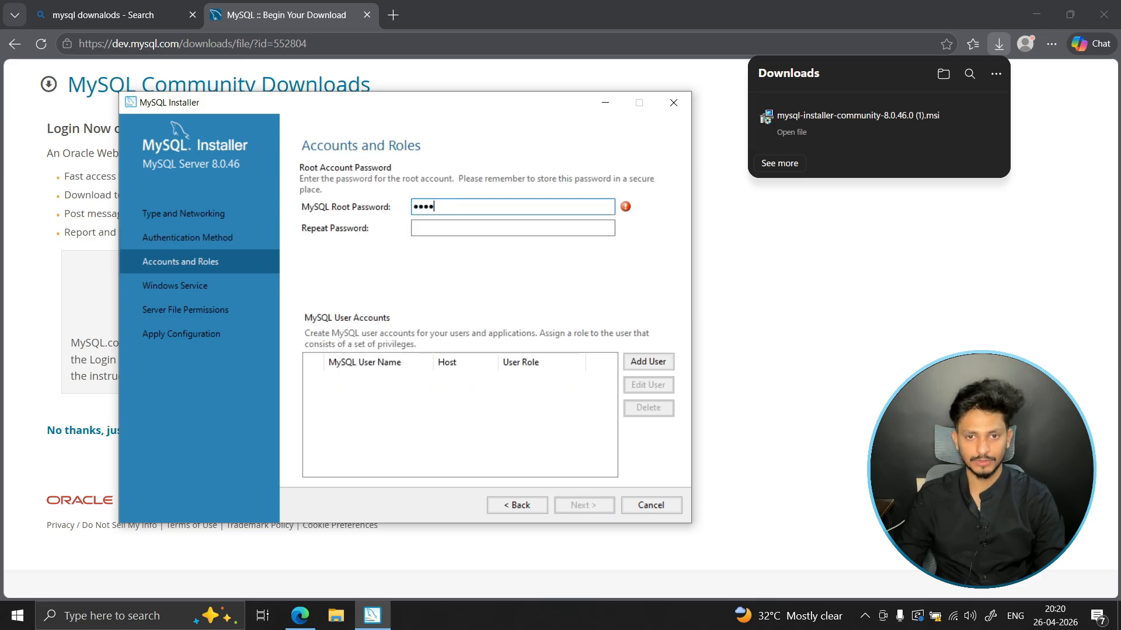
pyautogui.press('Tab')
pyautogui.write('1')
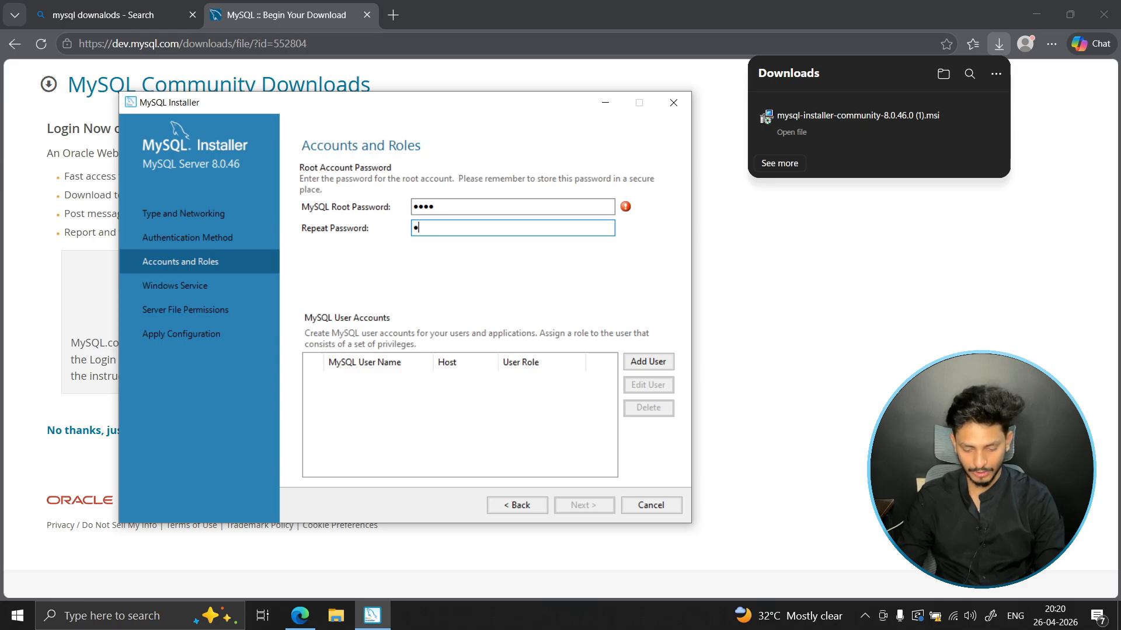
pyautogui.write('234')
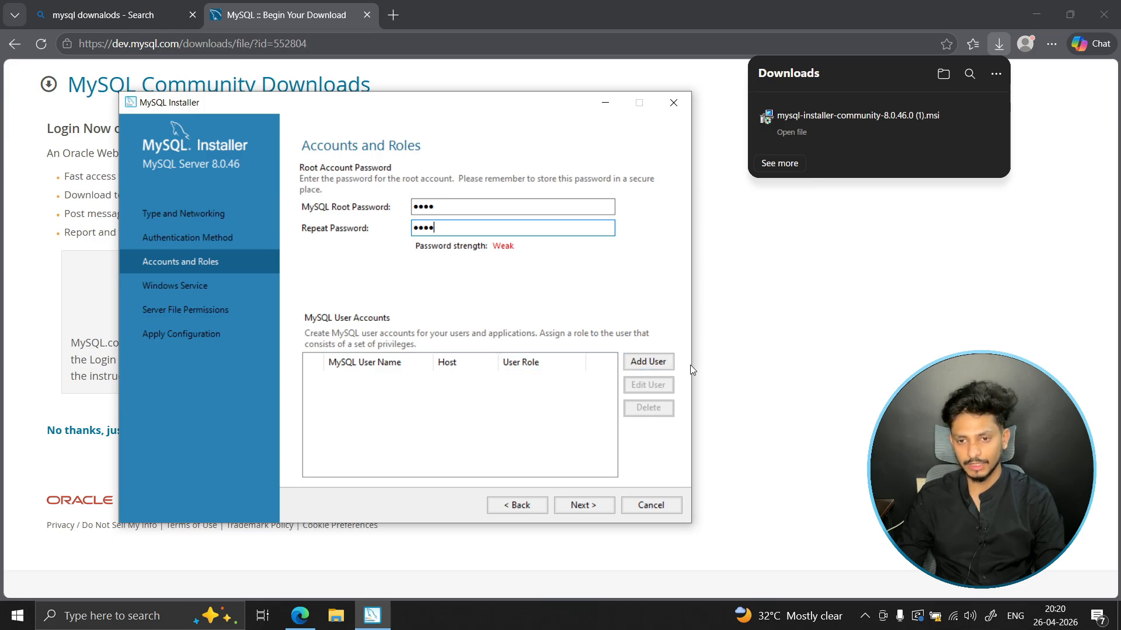
pyautogui.click(591, 505)
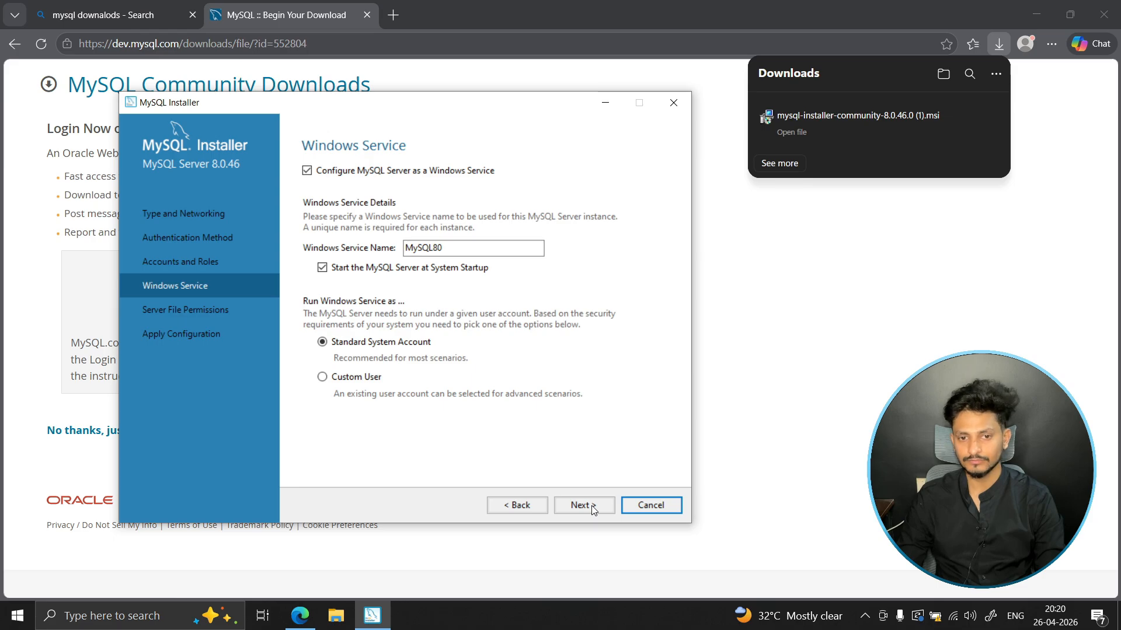
# - Keep the default MySQL80 Windows service and full-access file permission settings, and apply the MySQL Server configuration
pyautogui.click(591, 505)
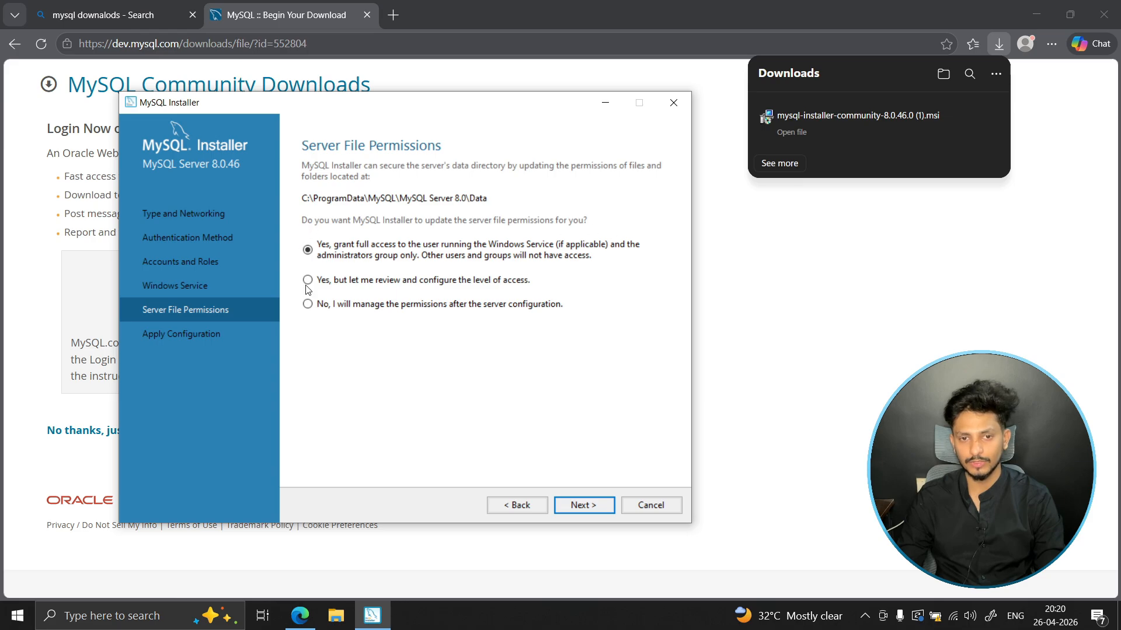
pyautogui.click(584, 505)
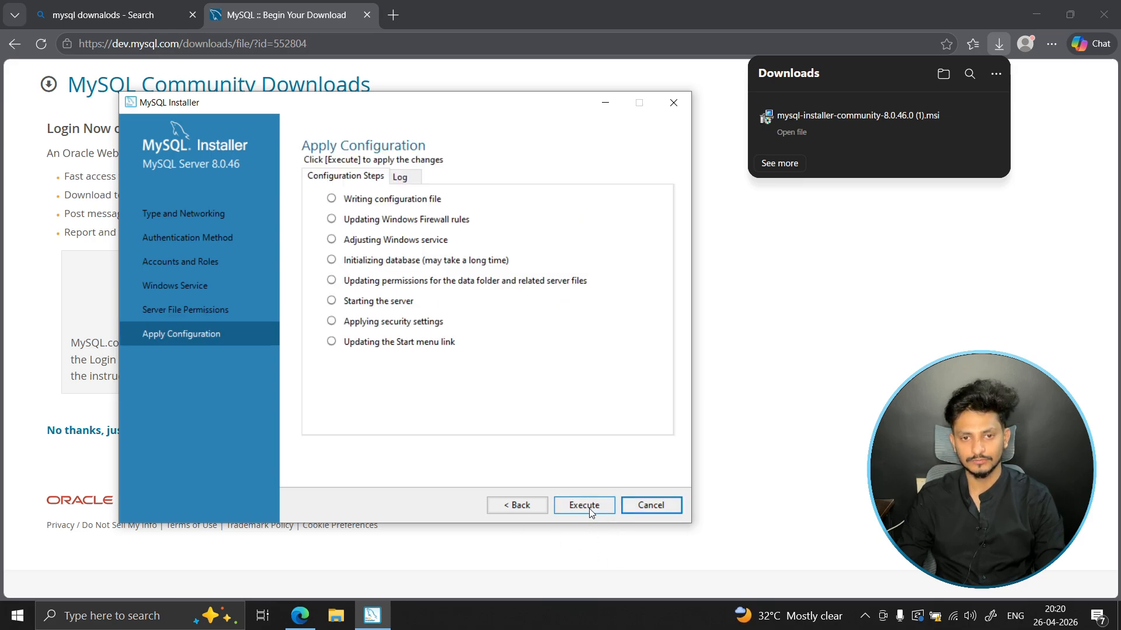
pyautogui.click(589, 506)
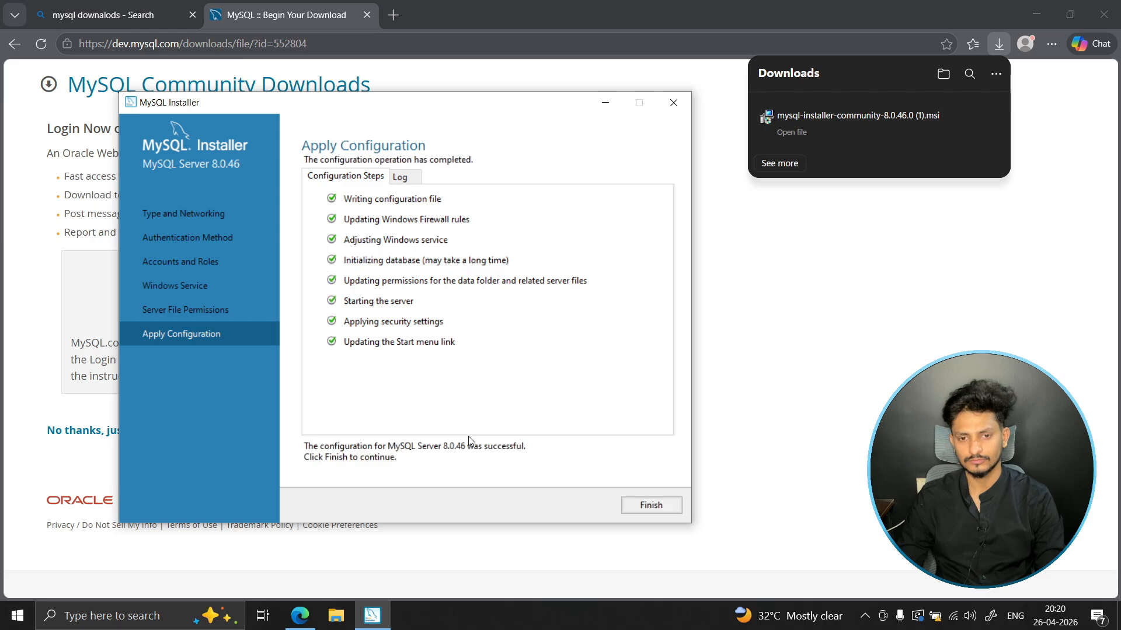
pyautogui.click(652, 508)
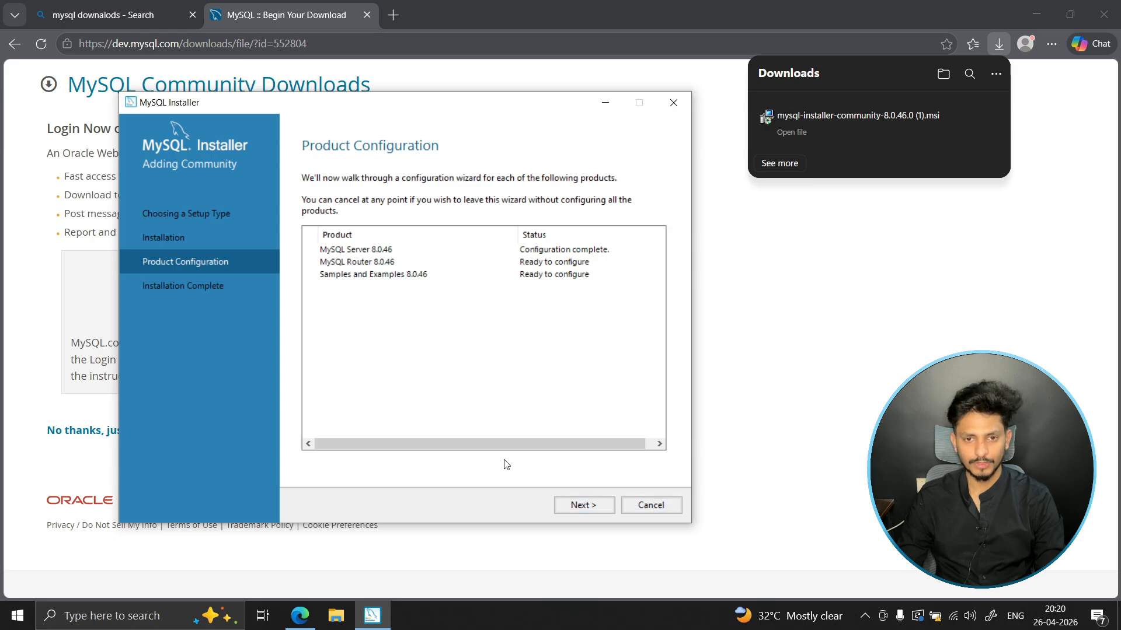
# - Finish the MySQL Router configuration without bootstrapping it for InnoDB Cluster, and proceed to the Samples and Examples configuration
pyautogui.click(585, 511)
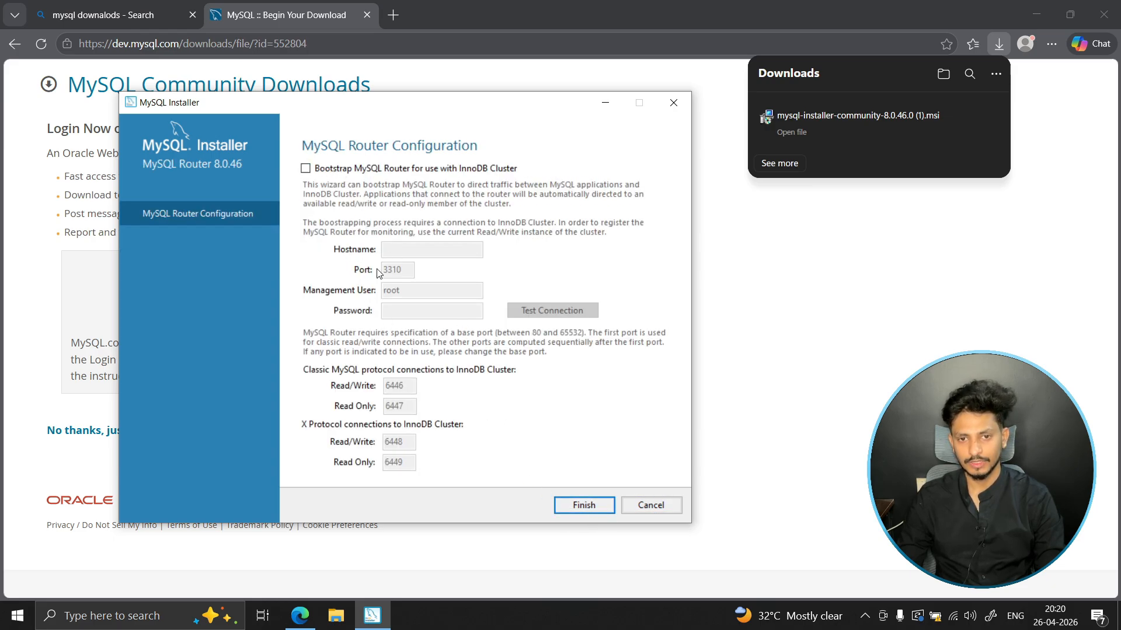
pyautogui.click(582, 506)
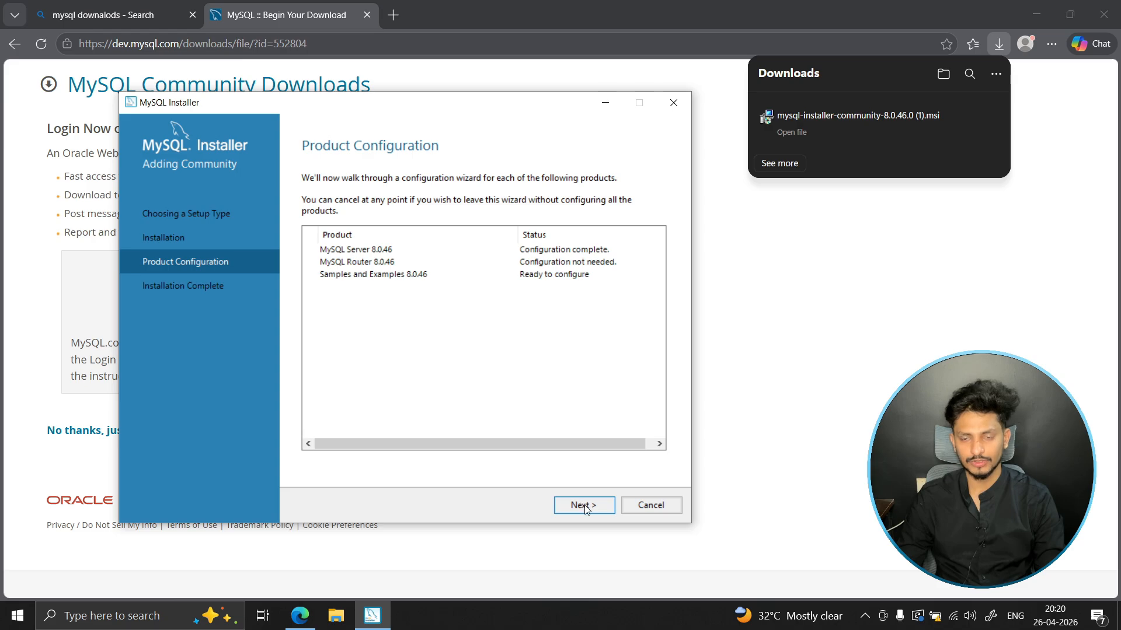
pyautogui.click(578, 511)
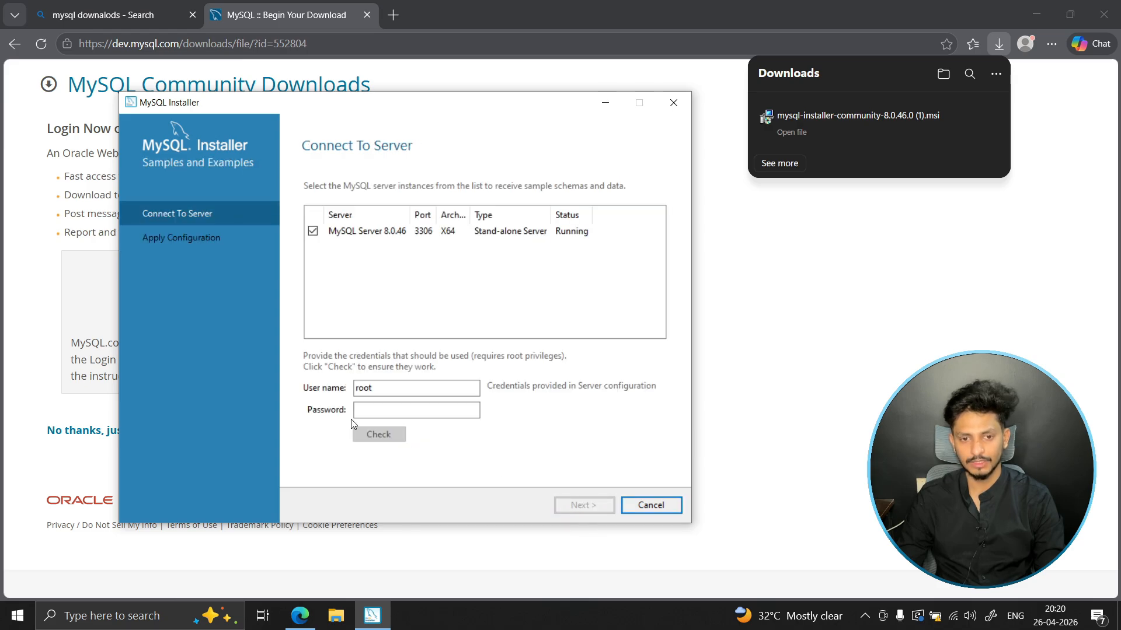
# - Enter the root account's password for MySQL Server 8.0.46 and check the connection credentials
pyautogui.click(375, 412)
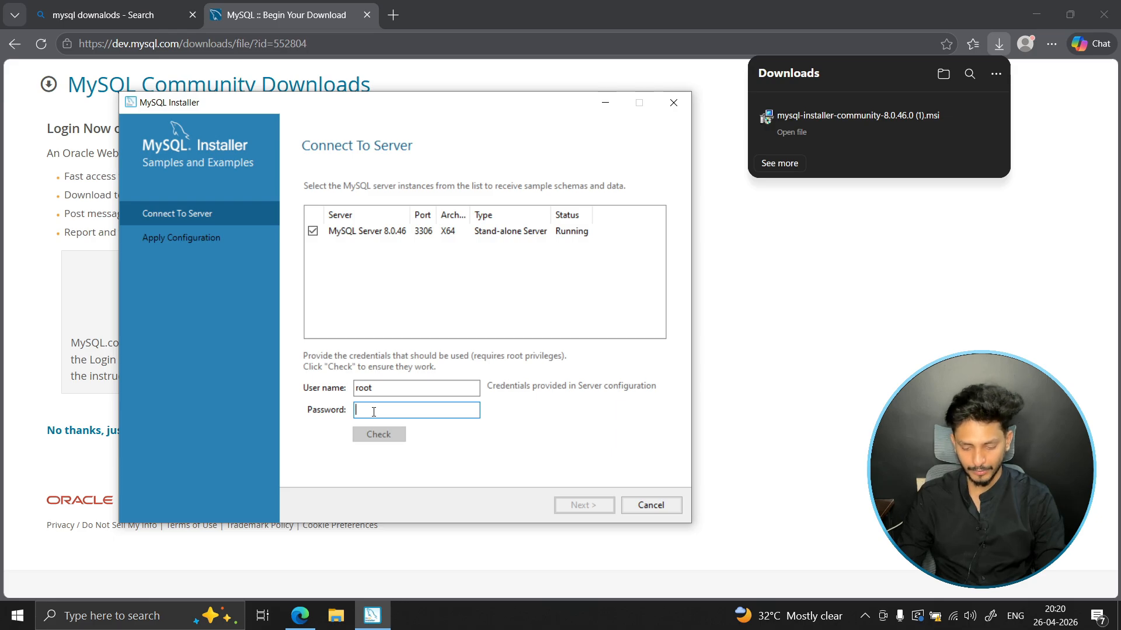
pyautogui.hotkey('shift', 'Tab')
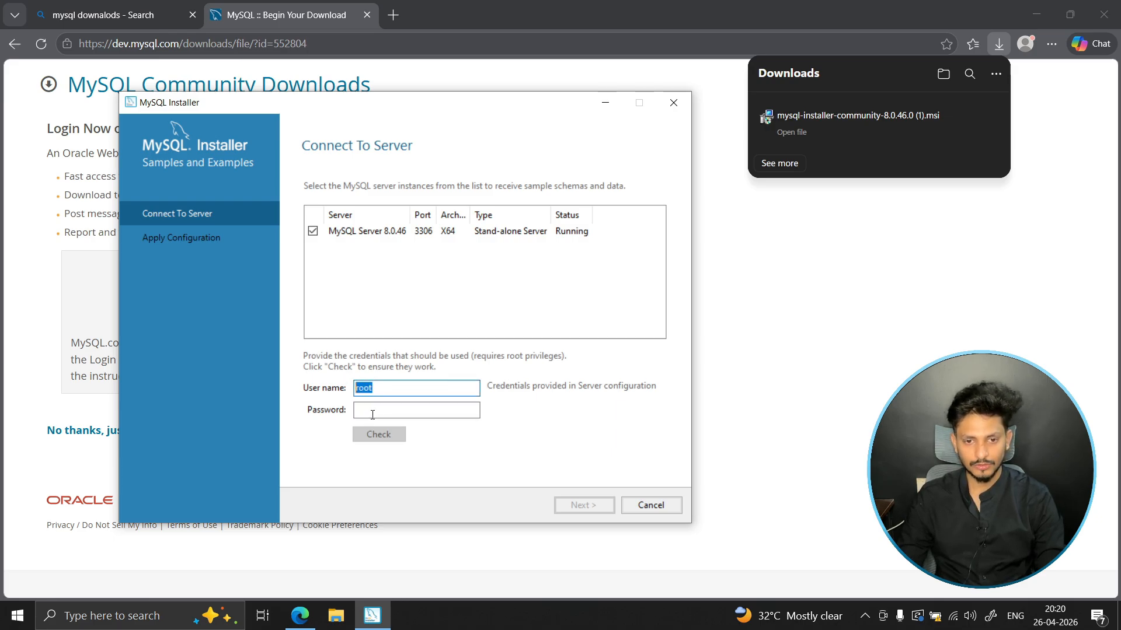
pyautogui.click(370, 410)
pyautogui.write('root')
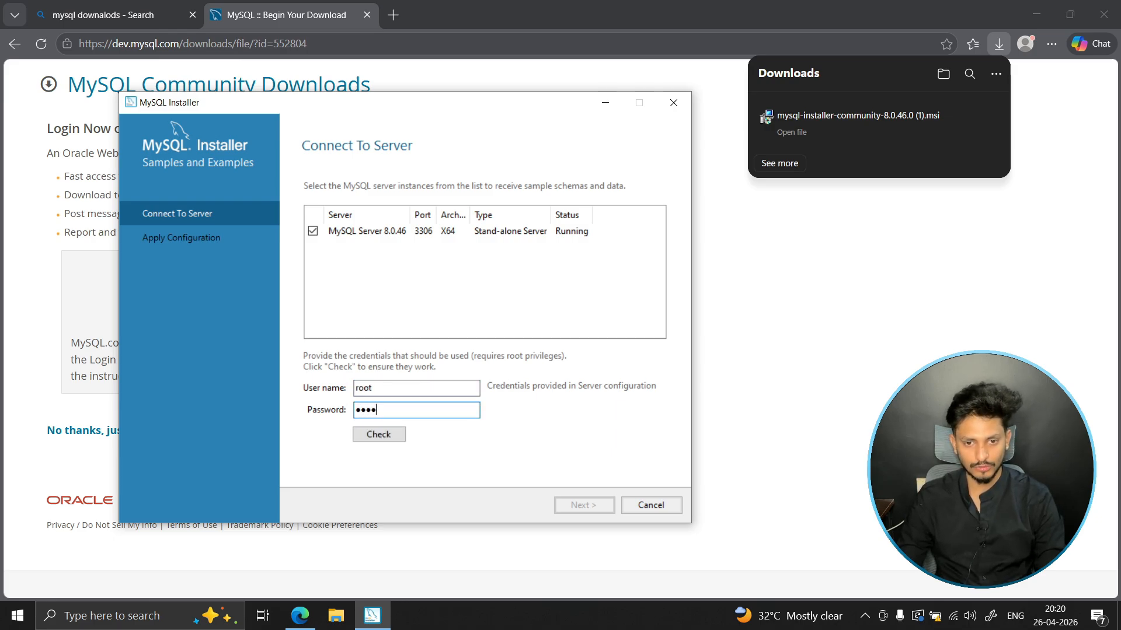
pyautogui.moveTo(375, 410); pyautogui.dragTo(350, 408)
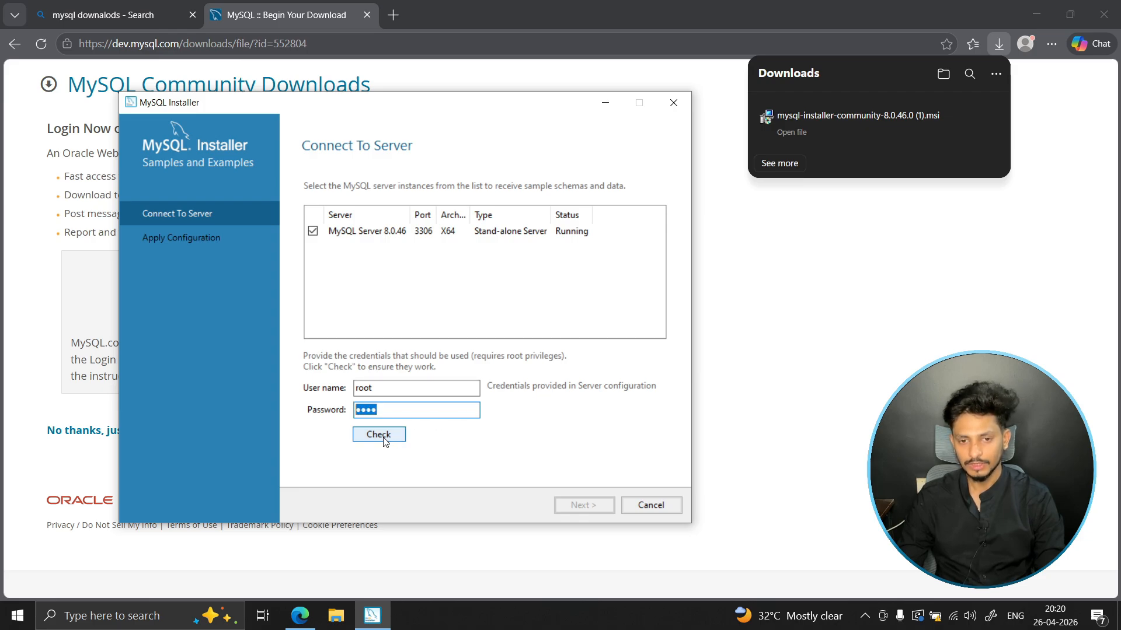
pyautogui.click(374, 438)
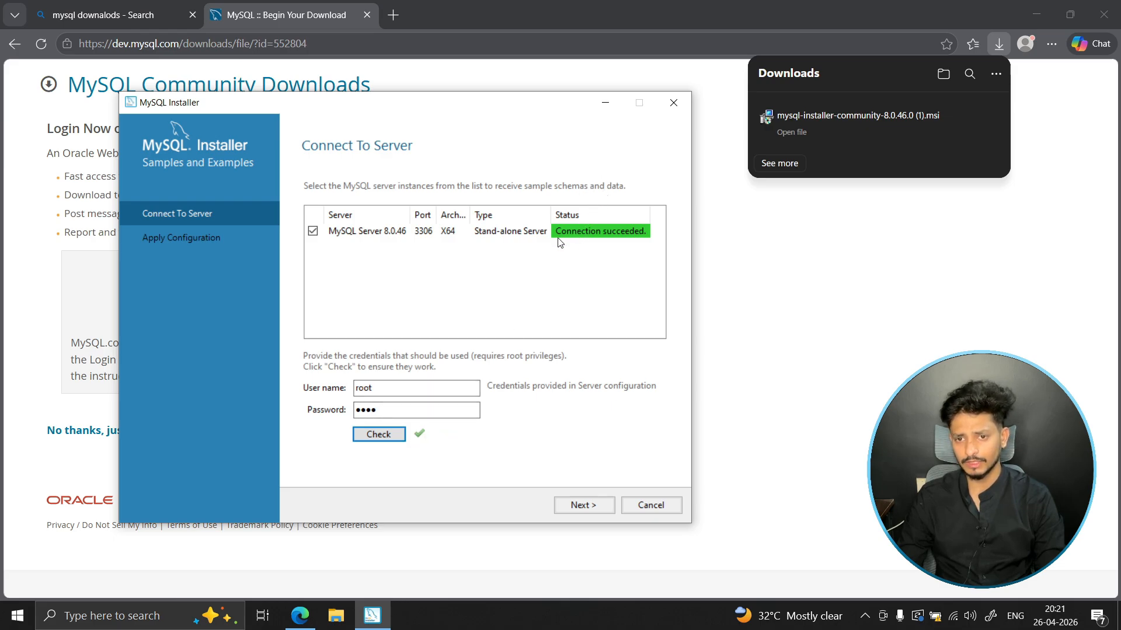
# - Apply the Samples and Examples configuration and finish the installer with MySQL Workbench and MySQL Shell set to start after setup
pyautogui.click(600, 505)
pyautogui.click(600, 506)
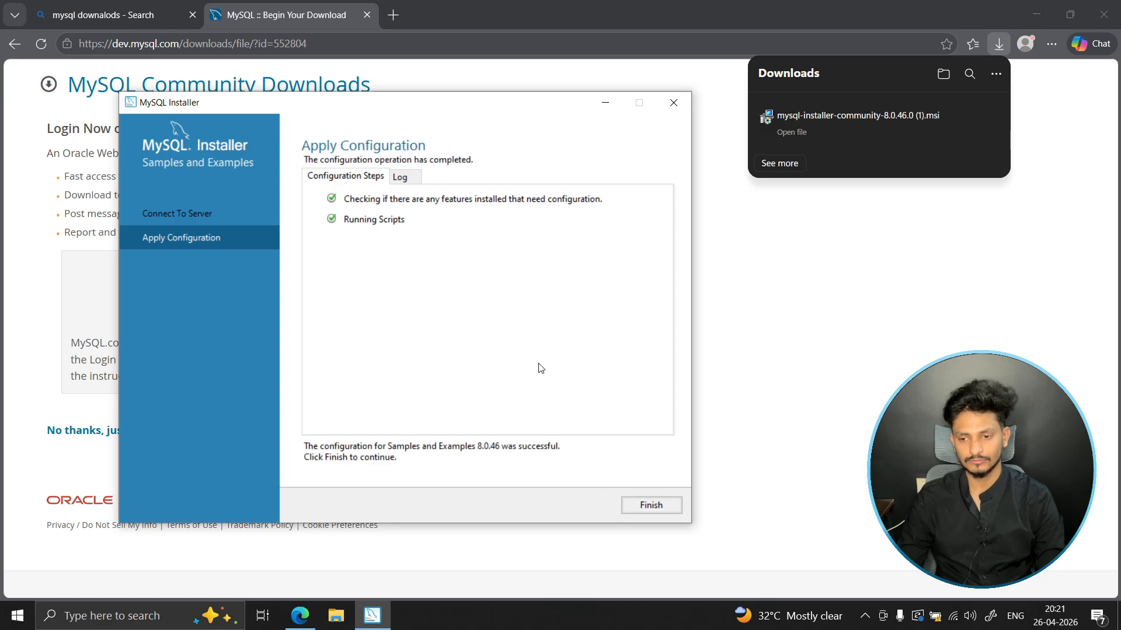
pyautogui.click(652, 505)
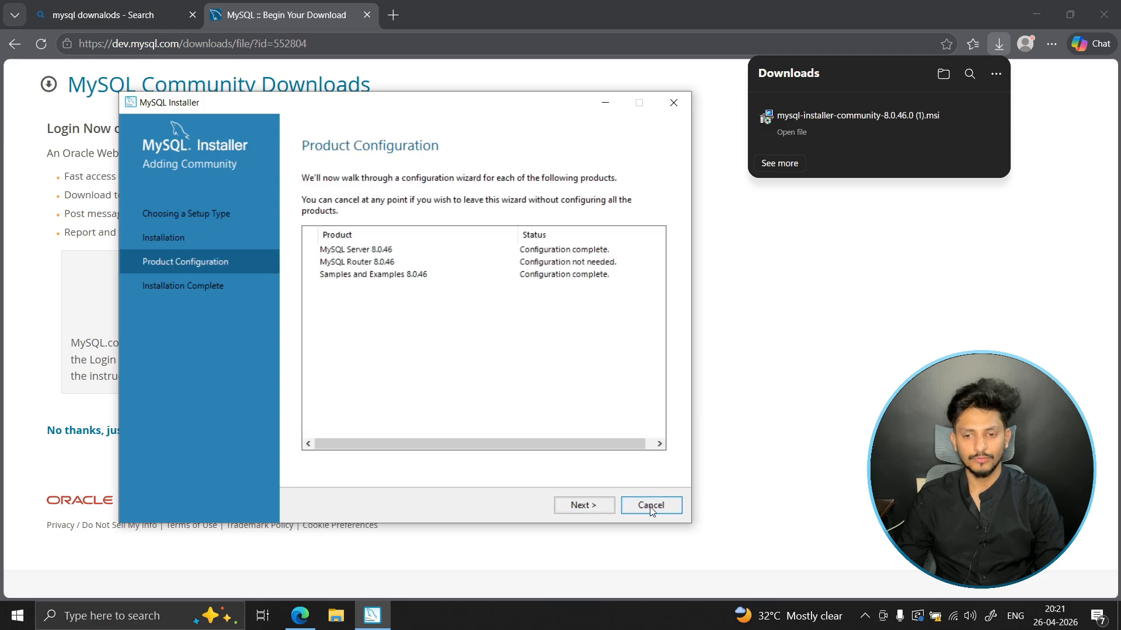
pyautogui.click(583, 506)
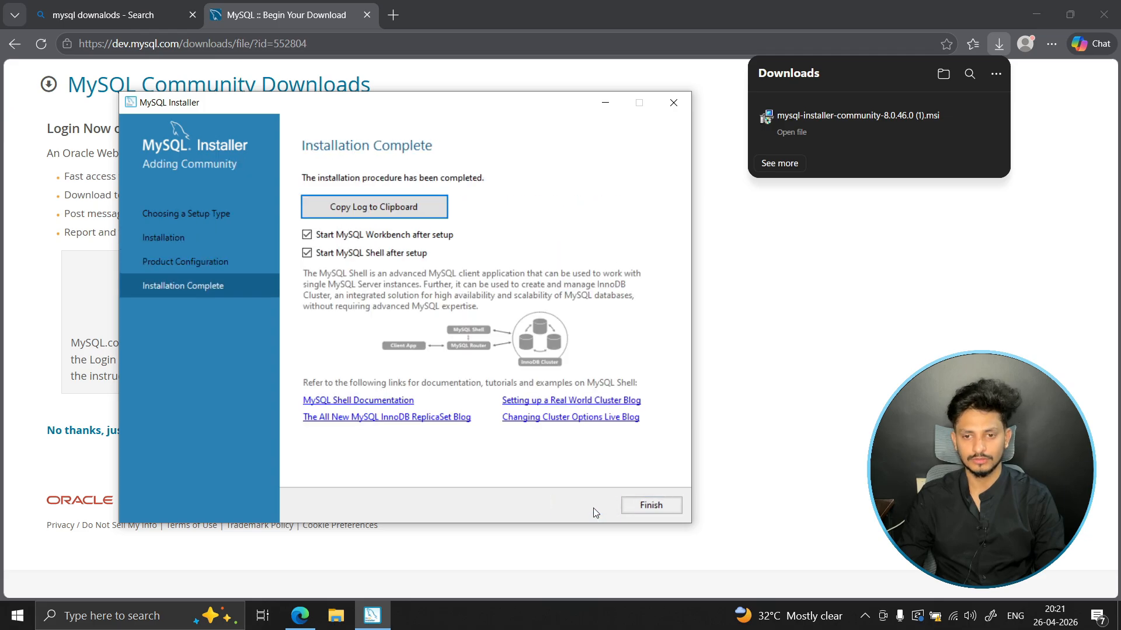
pyautogui.click(664, 506)
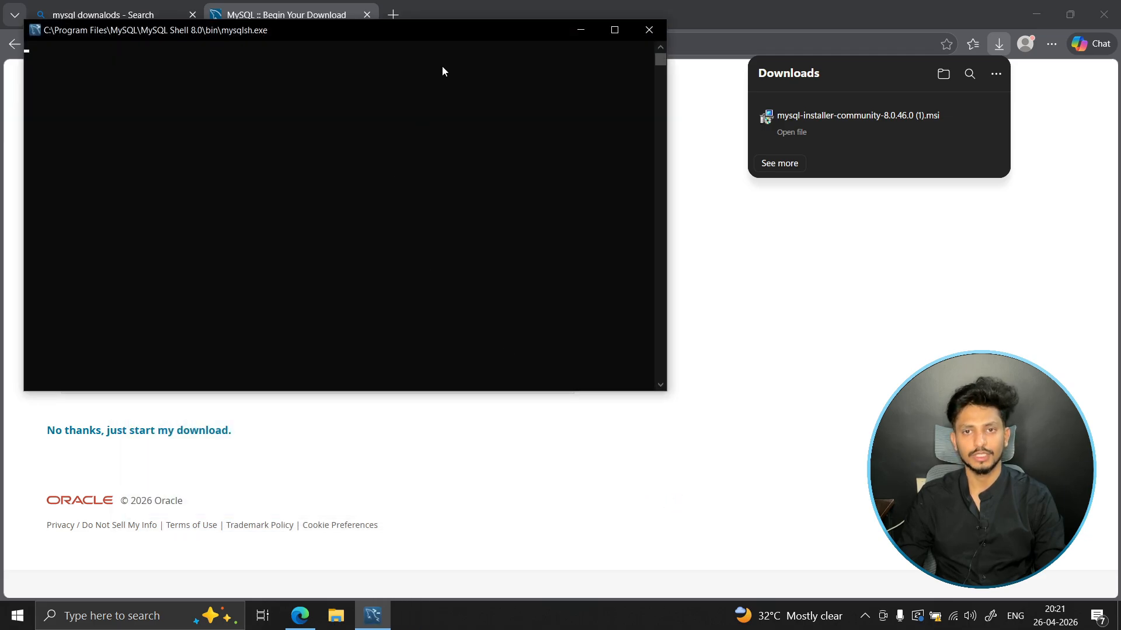
# - View the launched MySQL Shell and MySQL Workbench windows, maximizing each one
pyautogui.moveTo(412, 34); pyautogui.dragTo(496, 235)
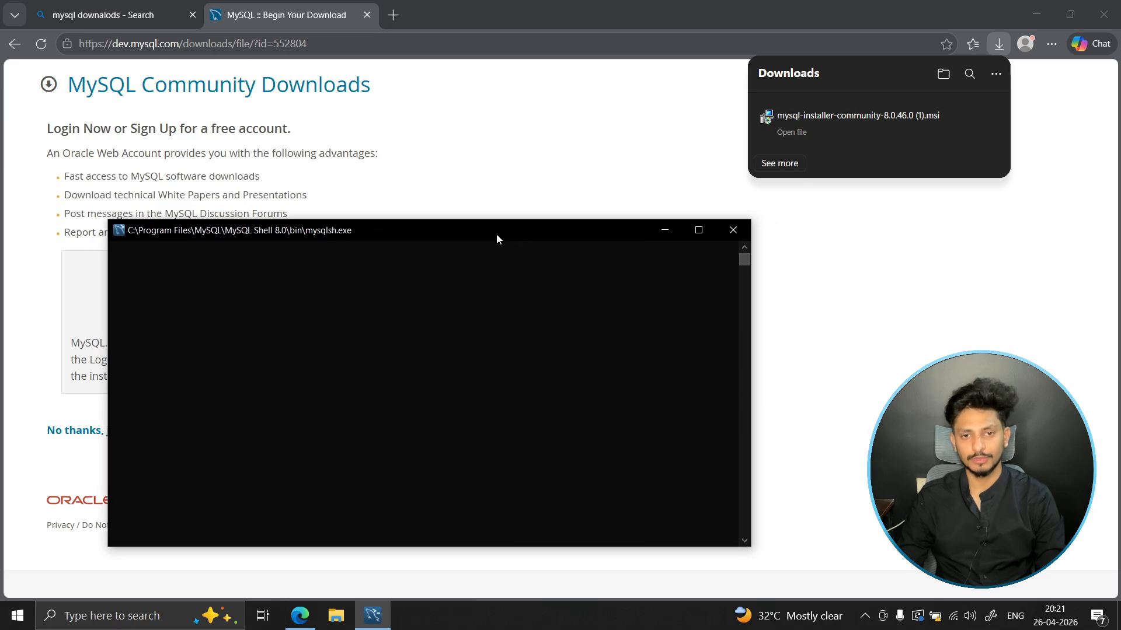
pyautogui.doubleClick(496, 234)
pyautogui.click(443, 302)
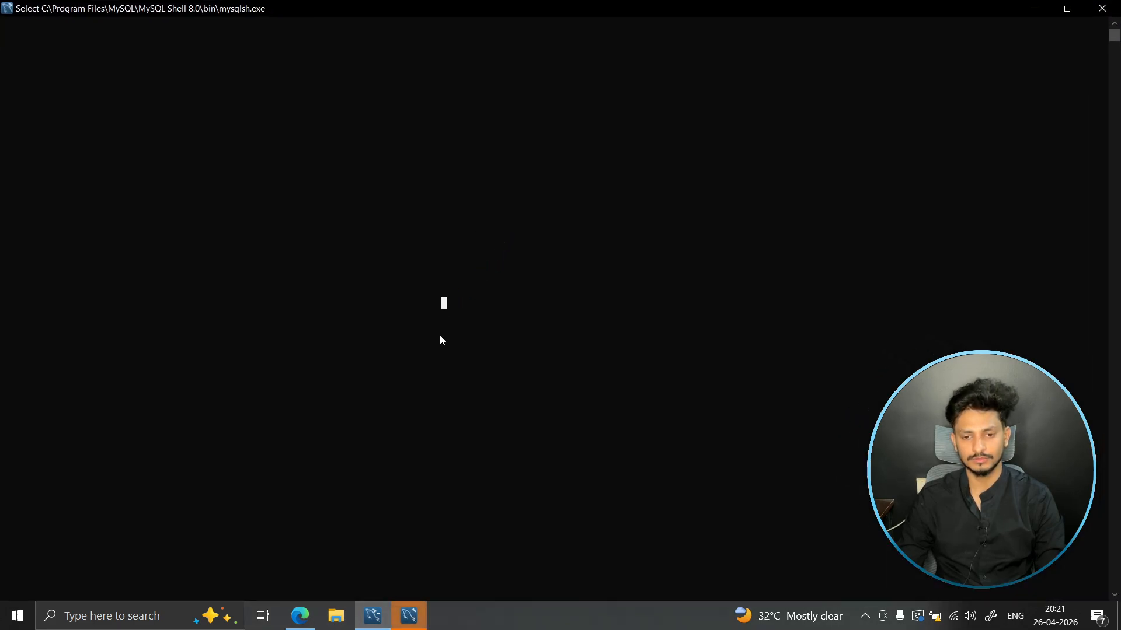
pyautogui.click(423, 622)
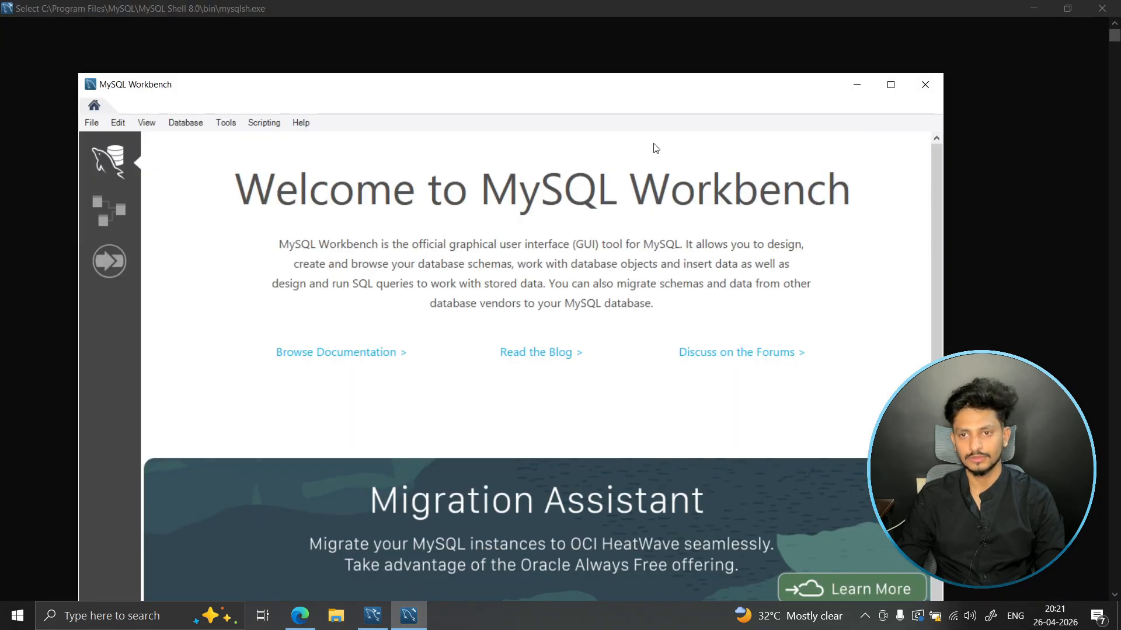
pyautogui.moveTo(491, 86); pyautogui.dragTo(516, 27)
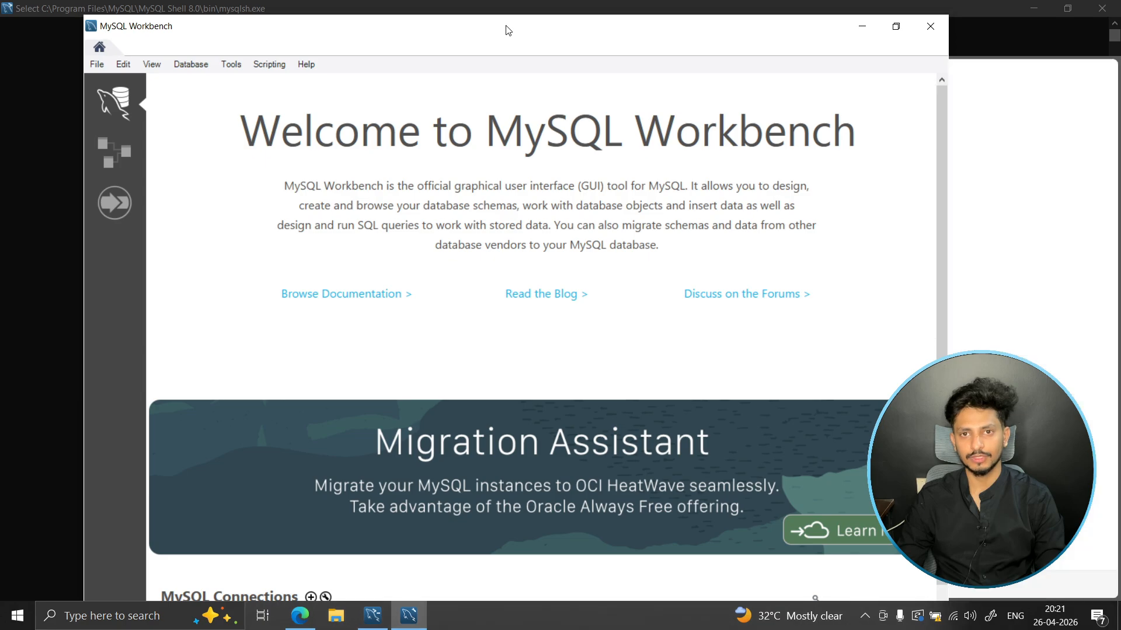
pyautogui.doubleClick(505, 29)
# - Close MySQL Workbench and MySQL Shell, and return to the MySQL download page in the browser
pyautogui.click(1101, 10)
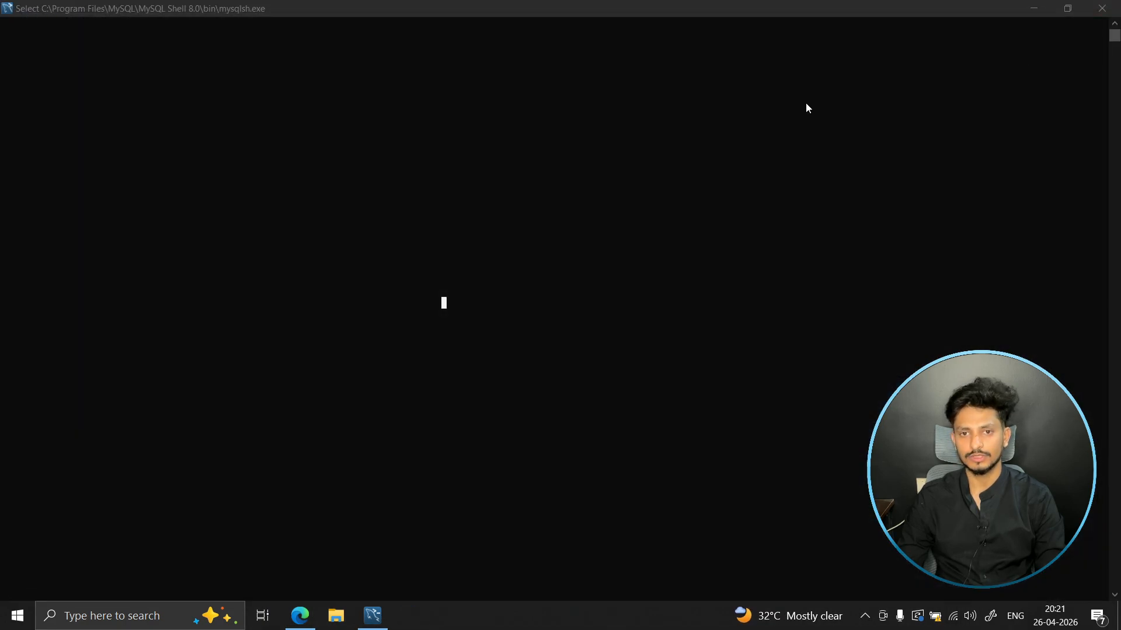
pyautogui.click(1102, 8)
pyautogui.click(714, 378)
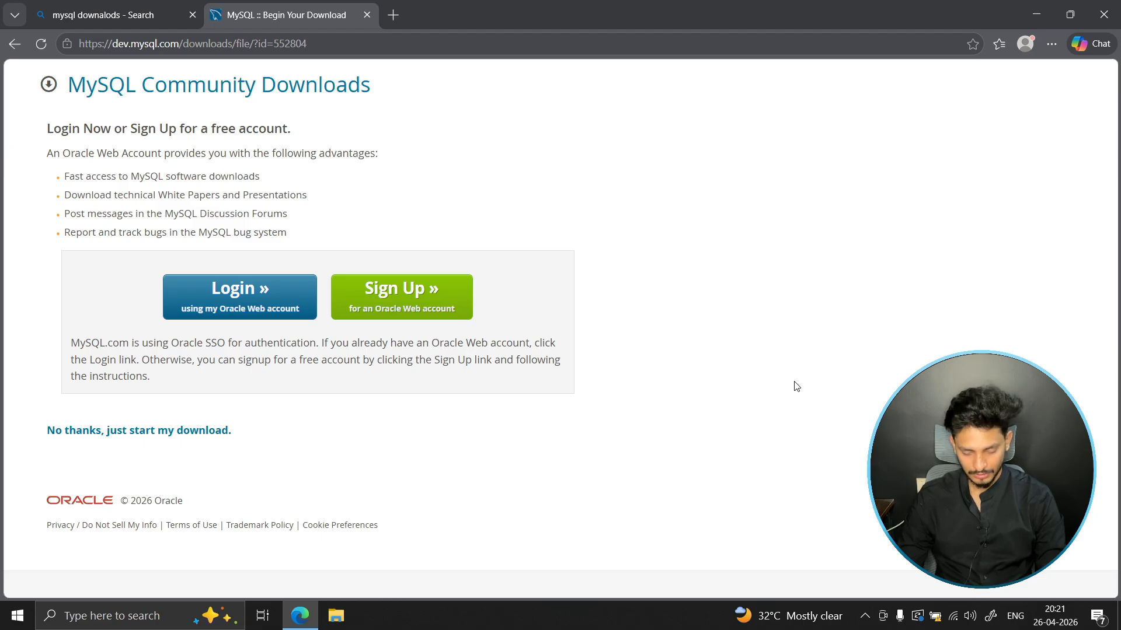
# - Try to run the mysql command in a new Command Prompt window, review its output, and close the window
pyautogui.press('super')
pyautogui.write('cmd')
pyautogui.press('Return')
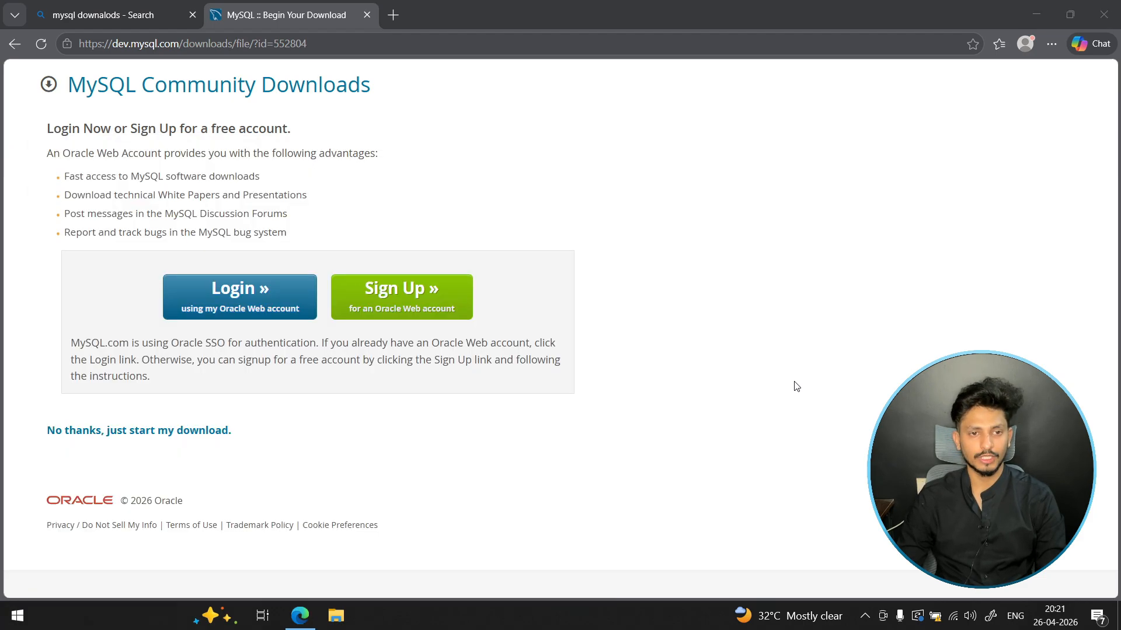
pyautogui.click(349, 353)
pyautogui.write('mysql')
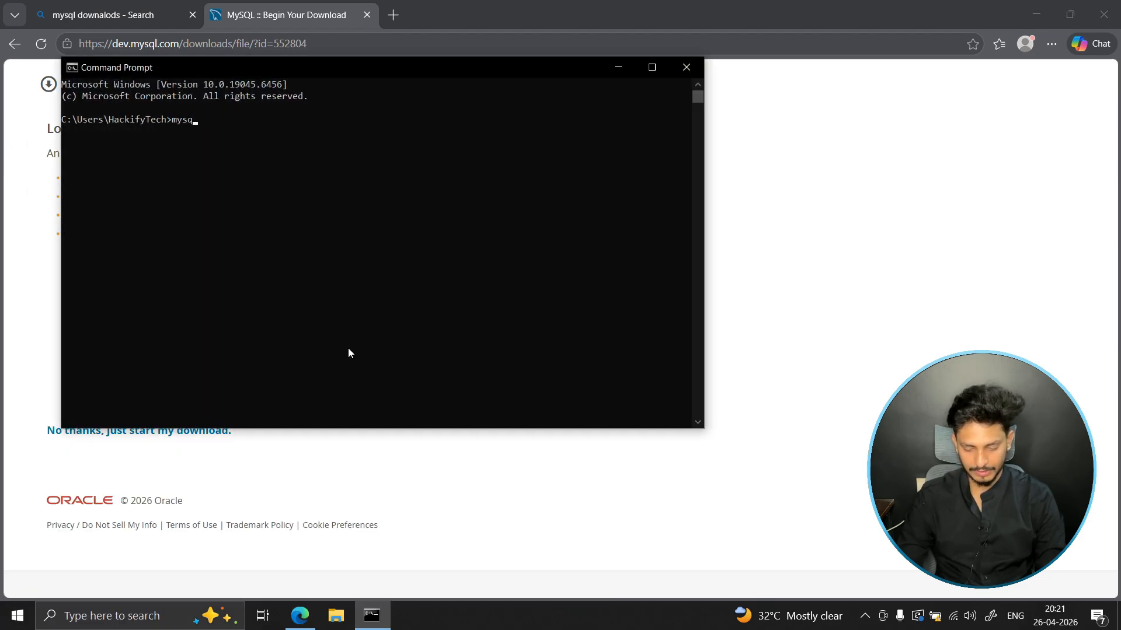
pyautogui.press('Return')
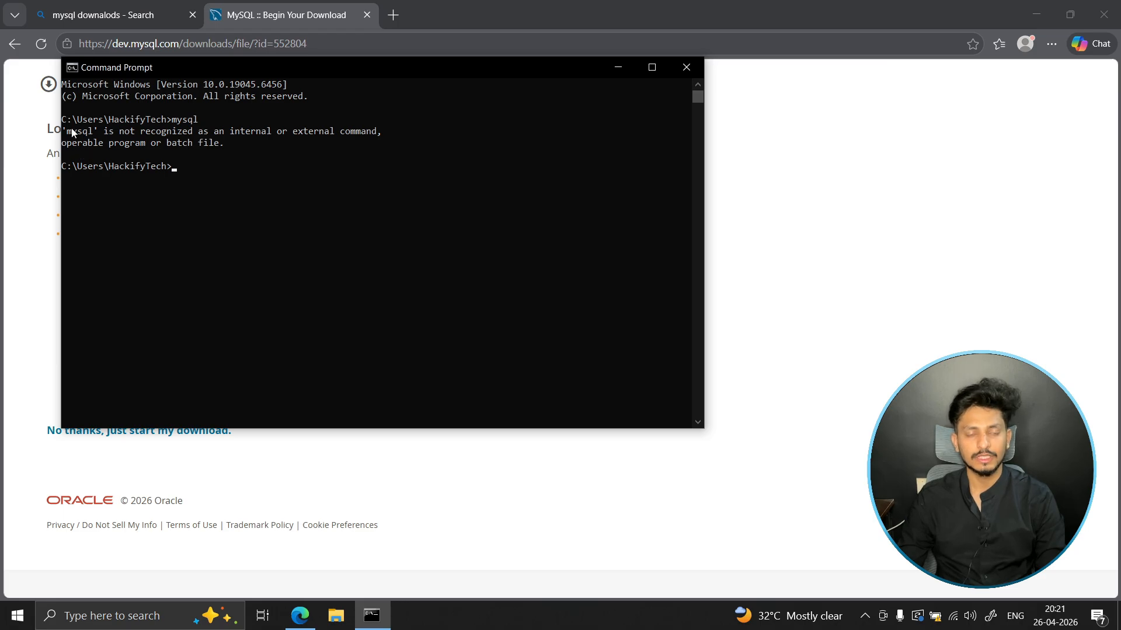
pyautogui.moveTo(72, 131); pyautogui.dragTo(88, 134)
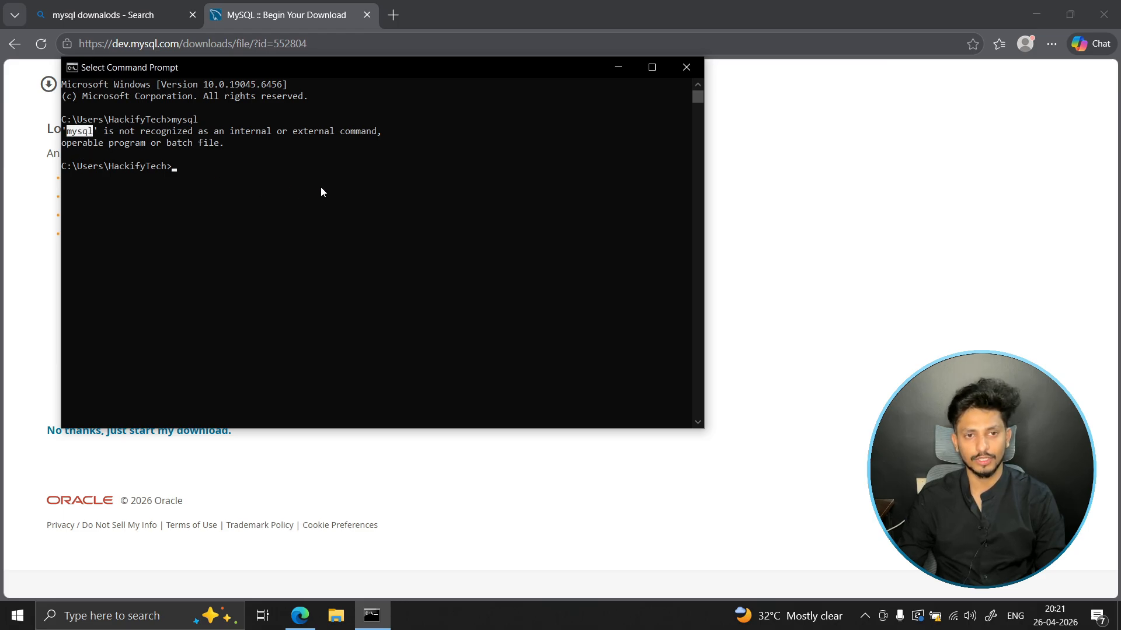
pyautogui.click(696, 70)
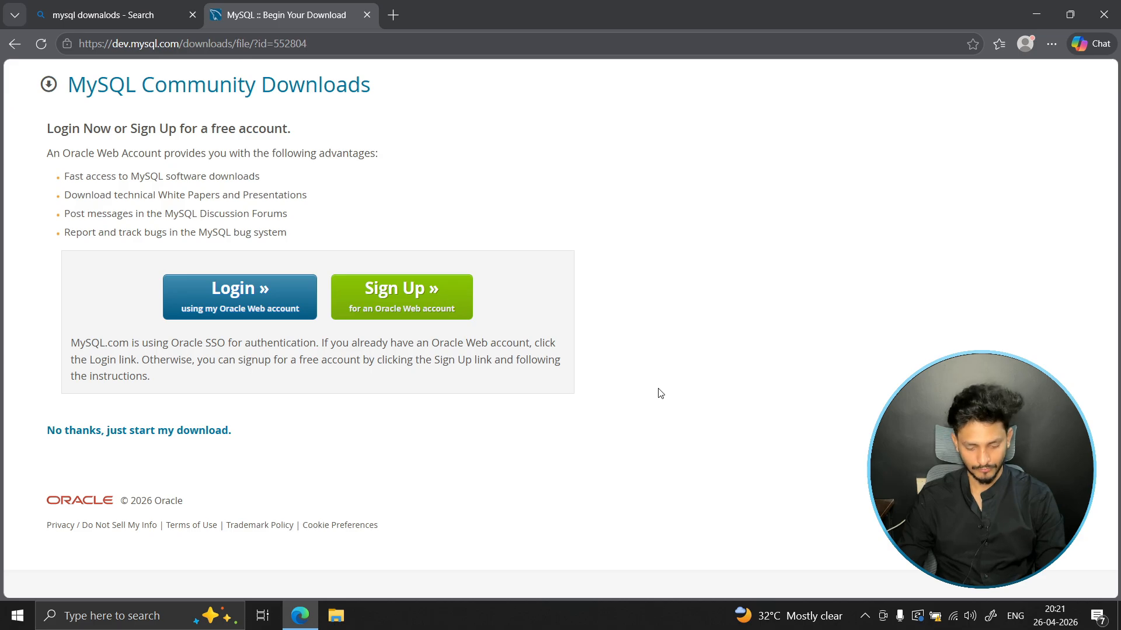
# - Open the MySQL folder under Program Files on the C: drive in File Explorer and review its product folders
pyautogui.press('super+e')
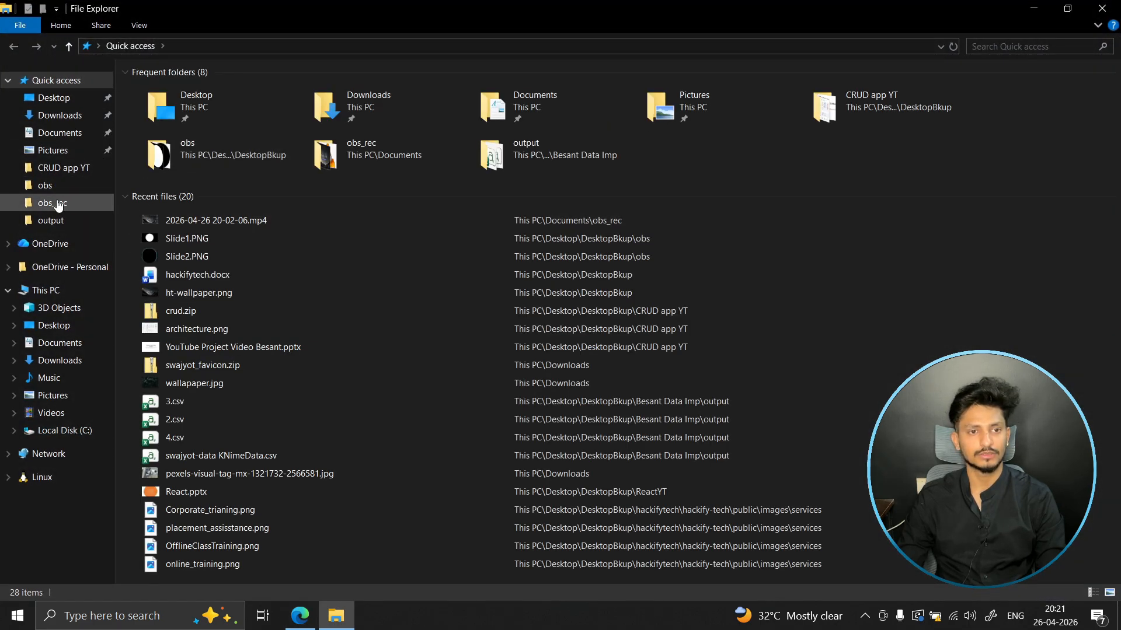
pyautogui.click(45, 290)
pyautogui.doubleClick(237, 194)
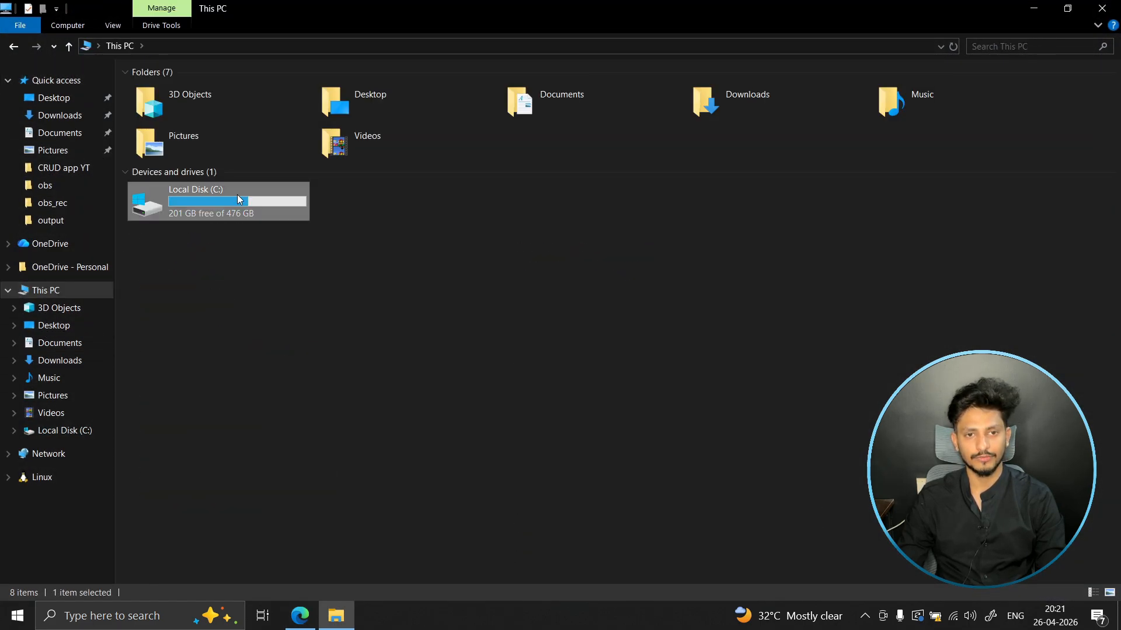
pyautogui.doubleClick(176, 157)
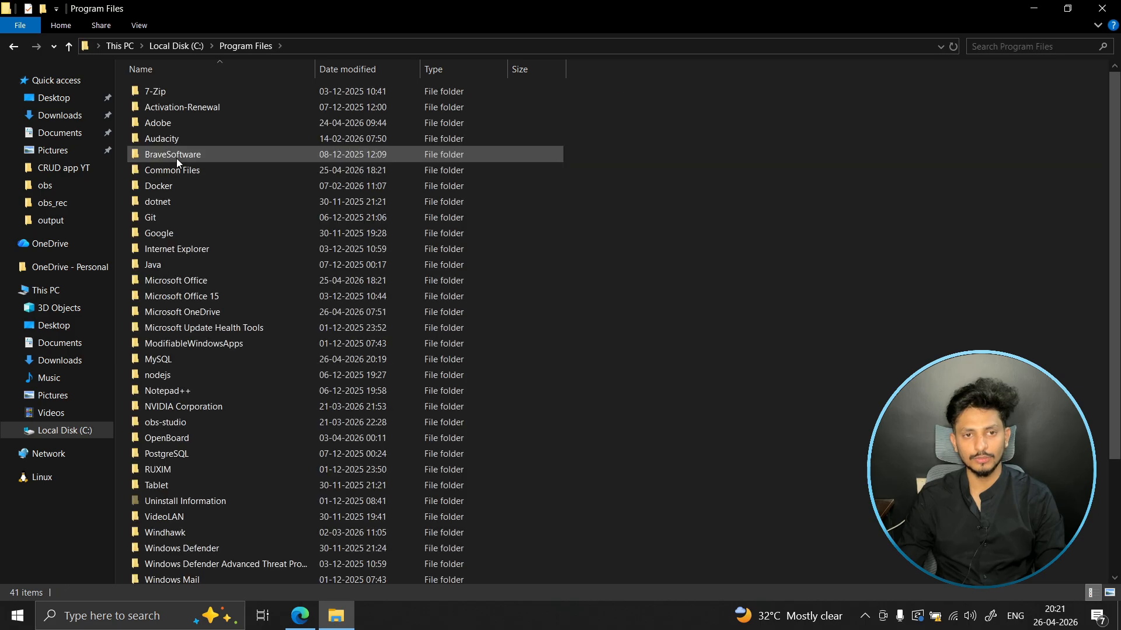
pyautogui.click(193, 360)
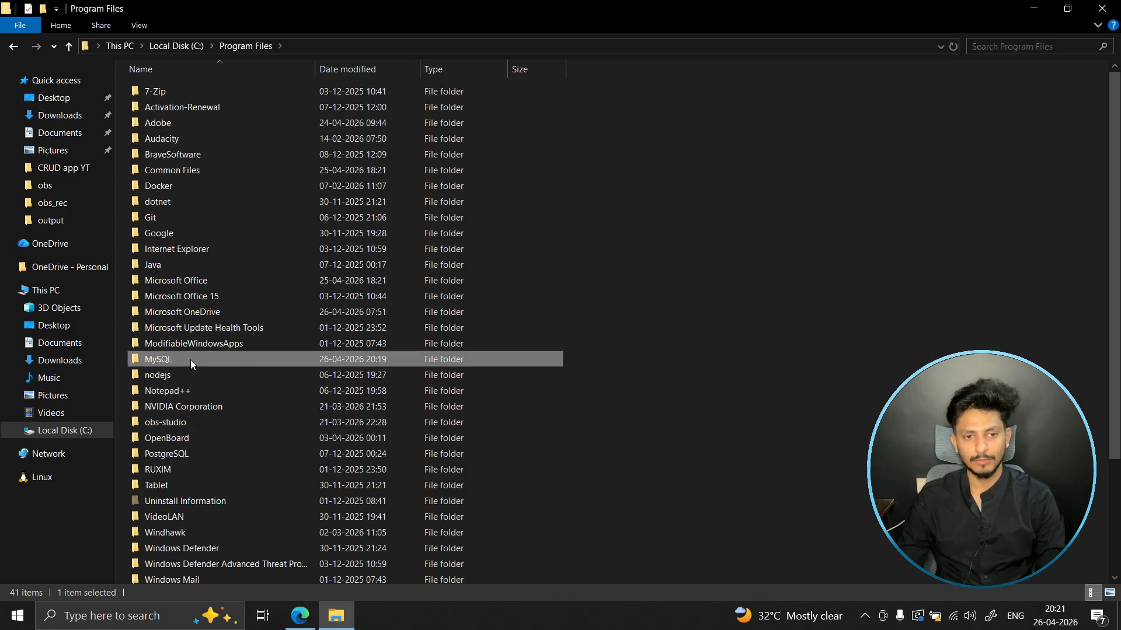
pyautogui.moveTo(257, 362)
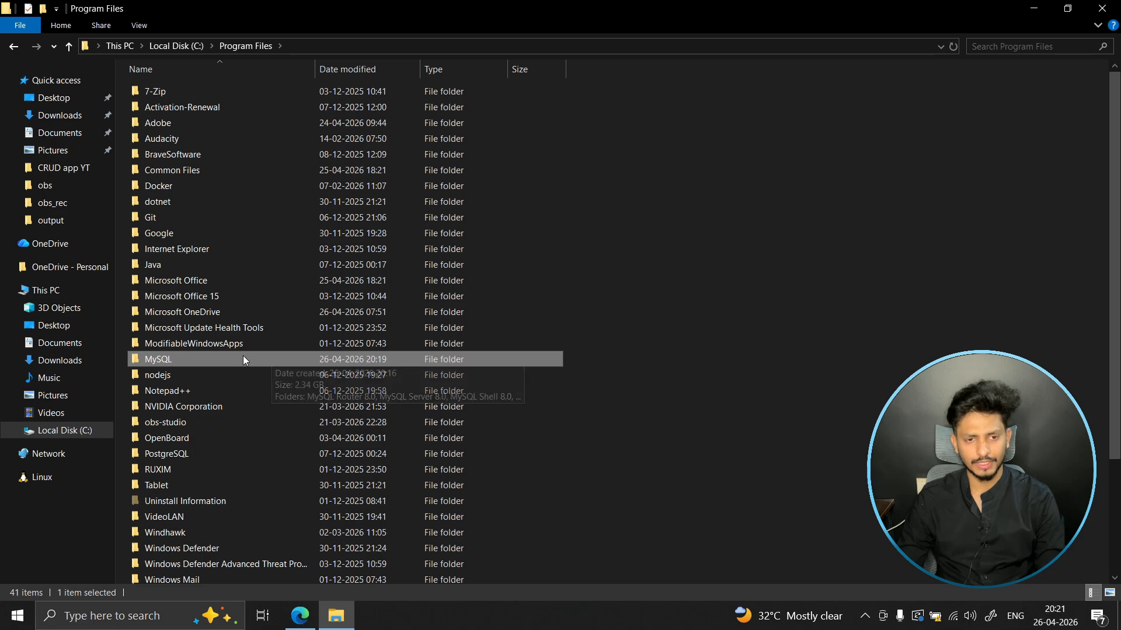
pyautogui.doubleClick(228, 360)
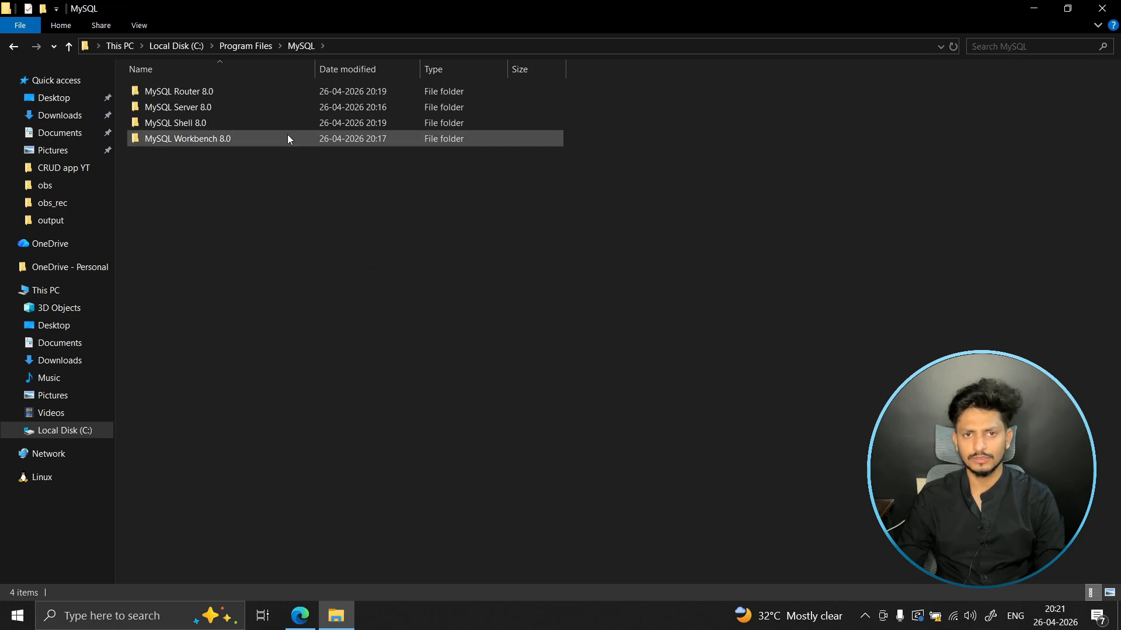
pyautogui.moveTo(184, 152); pyautogui.dragTo(183, 81)
pyautogui.click(195, 168)
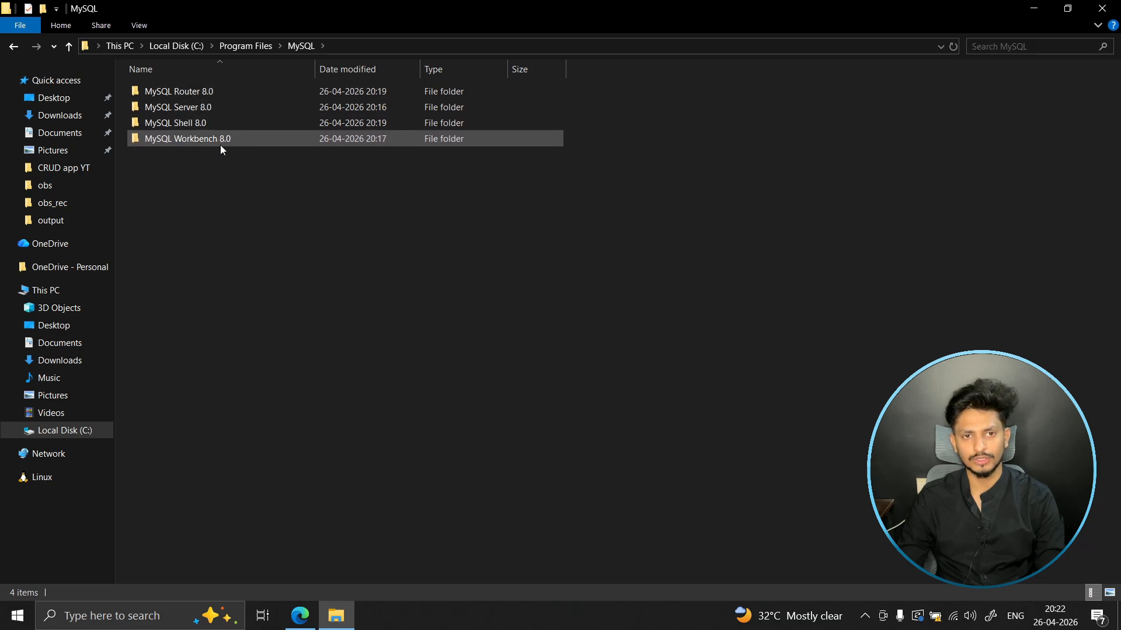
# - Open the bin folder of MySQL Server 8.0 and launch a command prompt from that location
pyautogui.doubleClick(214, 107)
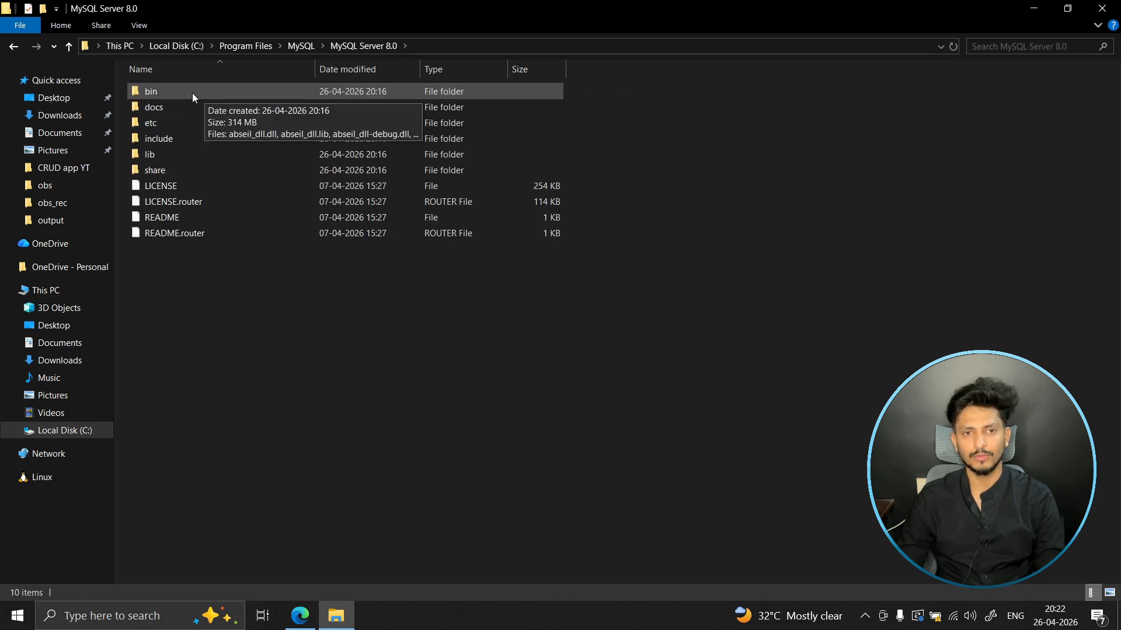
pyautogui.doubleClick(191, 93)
pyautogui.click(496, 43)
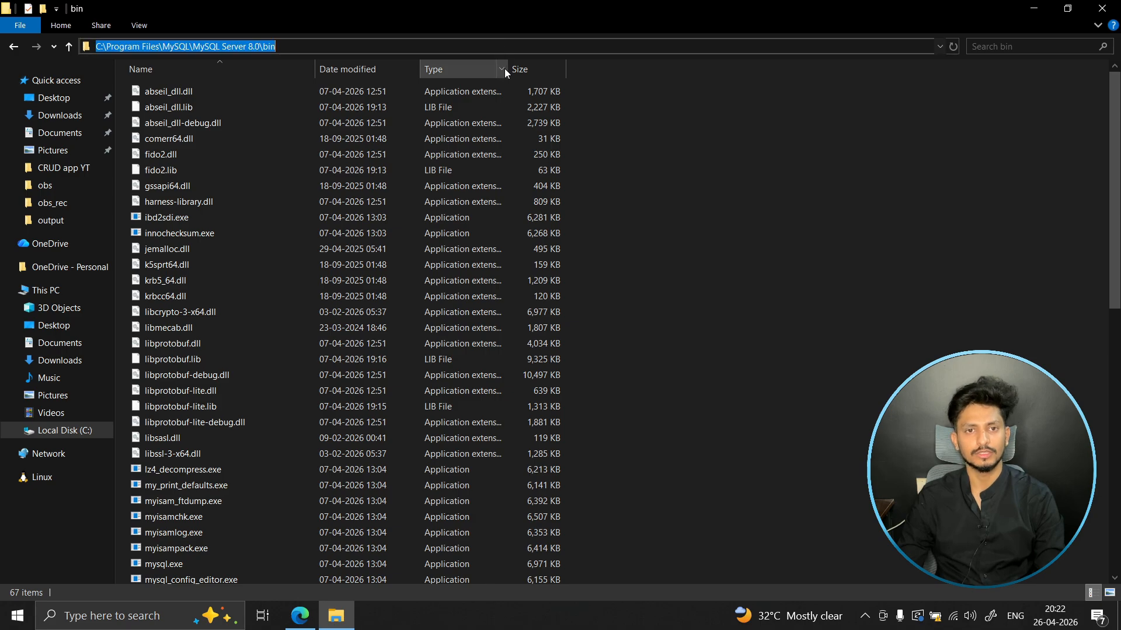
pyautogui.write('cmd')
pyautogui.press('Return')
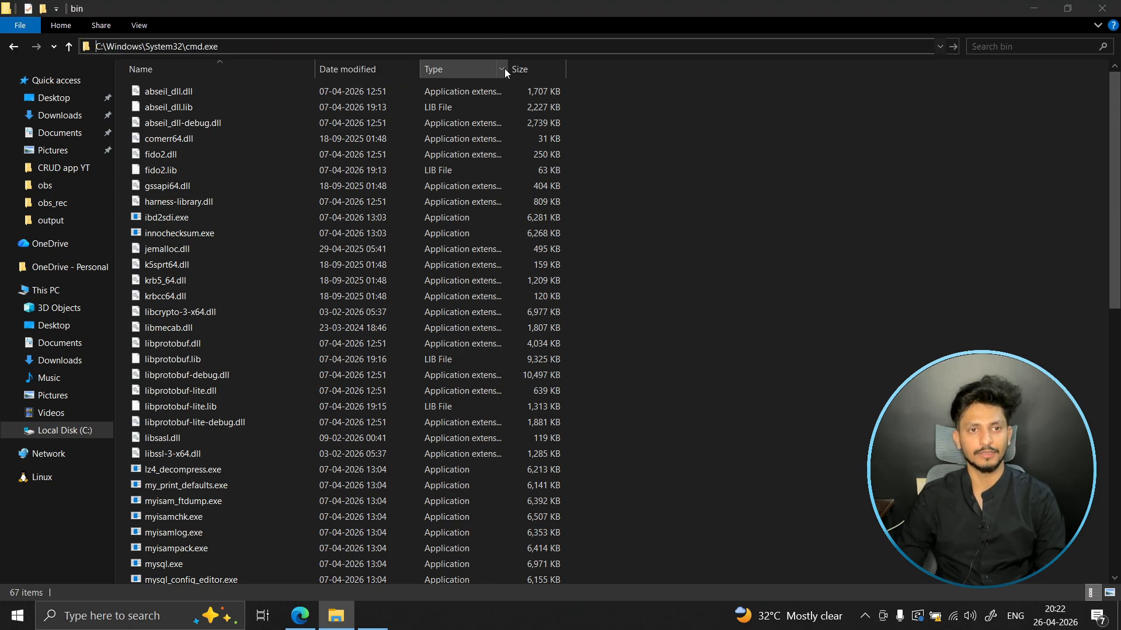
# - Run mysql without login options from the MySQL Server 8.0 bin folder and review the command and its output
pyautogui.write('mysql')
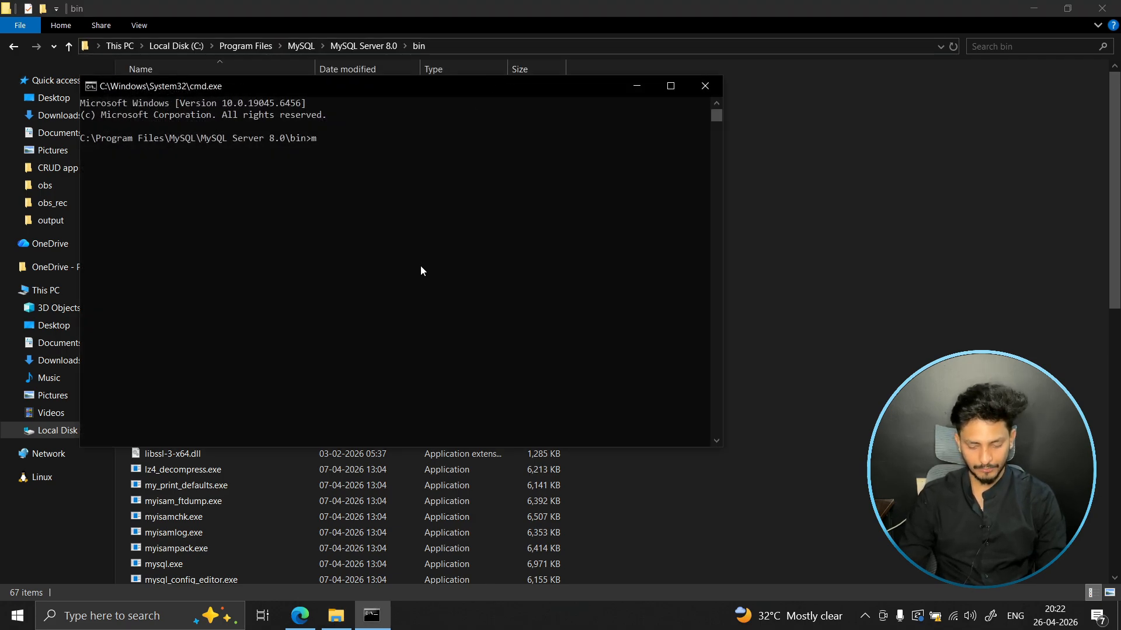
pyautogui.press('Return')
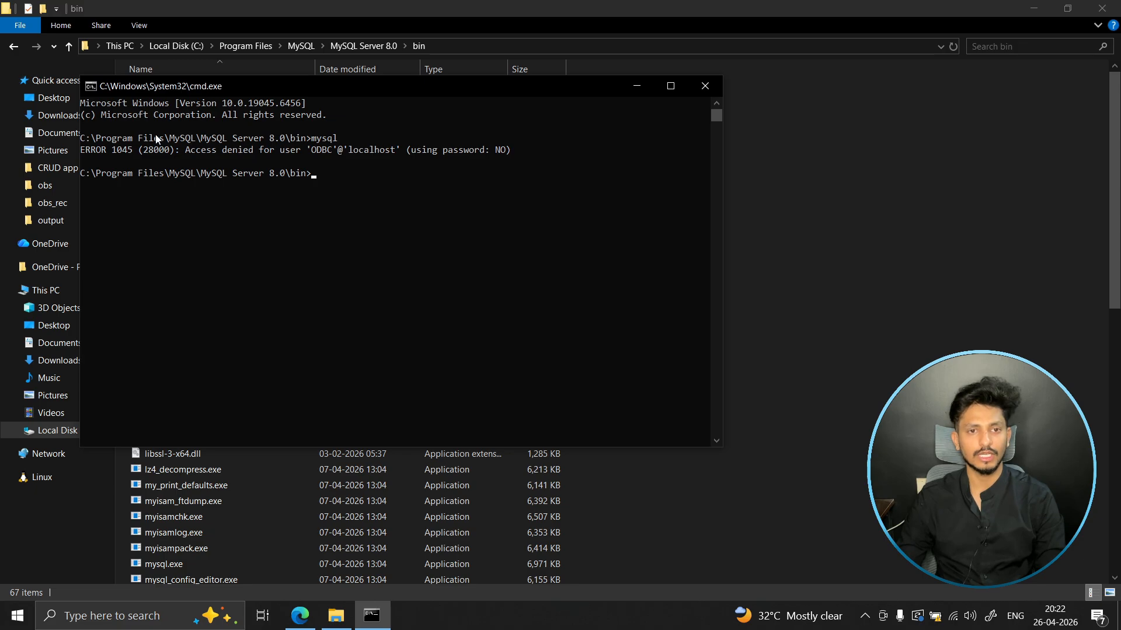
pyautogui.moveTo(191, 138); pyautogui.dragTo(320, 173)
pyautogui.doubleClick(325, 140)
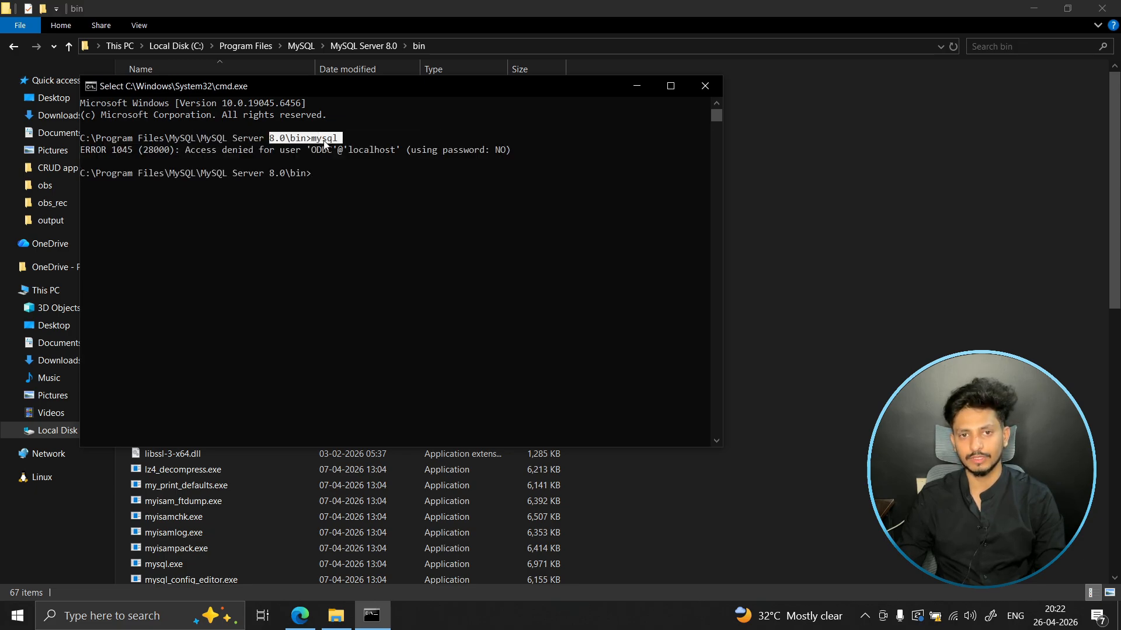
pyautogui.click(324, 142)
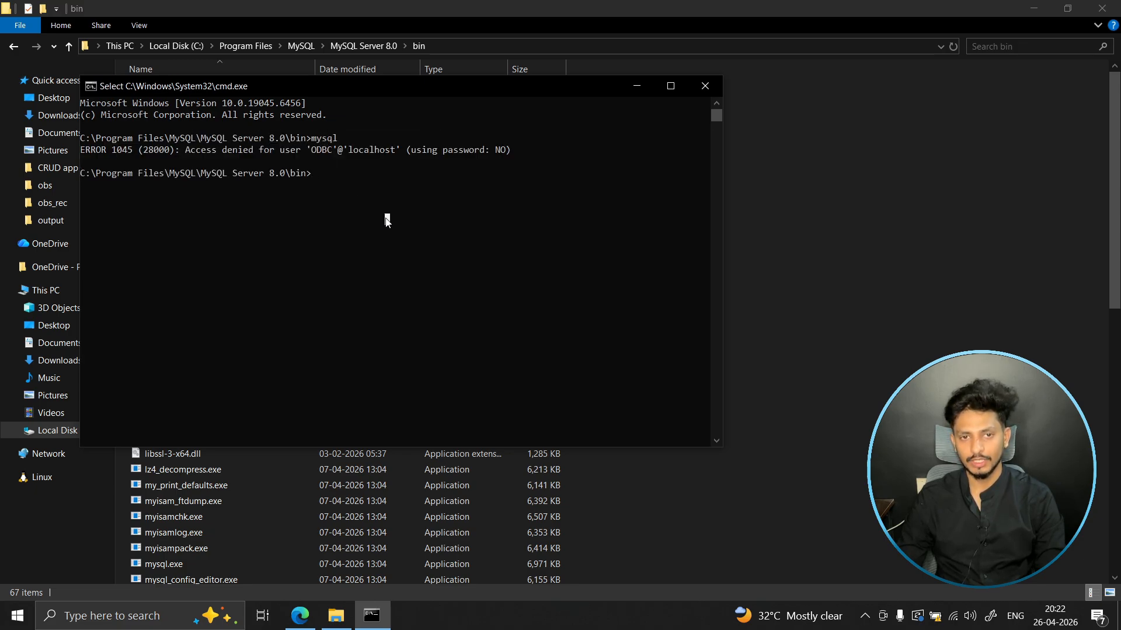
# - Log in to the server with mysql -u root -p and enter the root account's password
pyautogui.write('mysql -u root ')
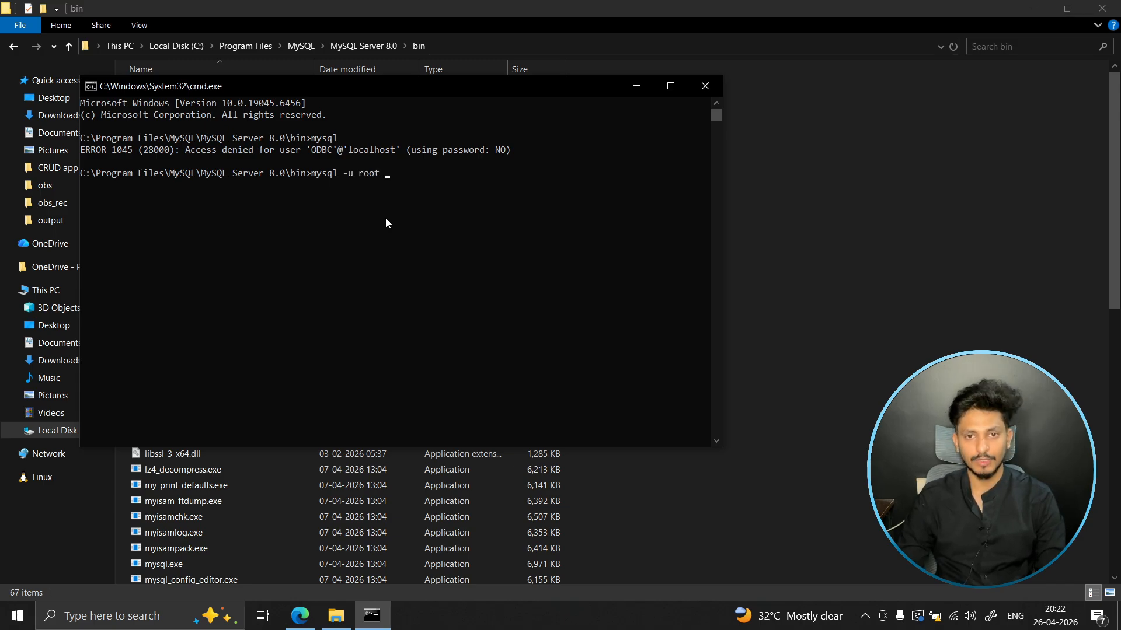
pyautogui.write('-p')
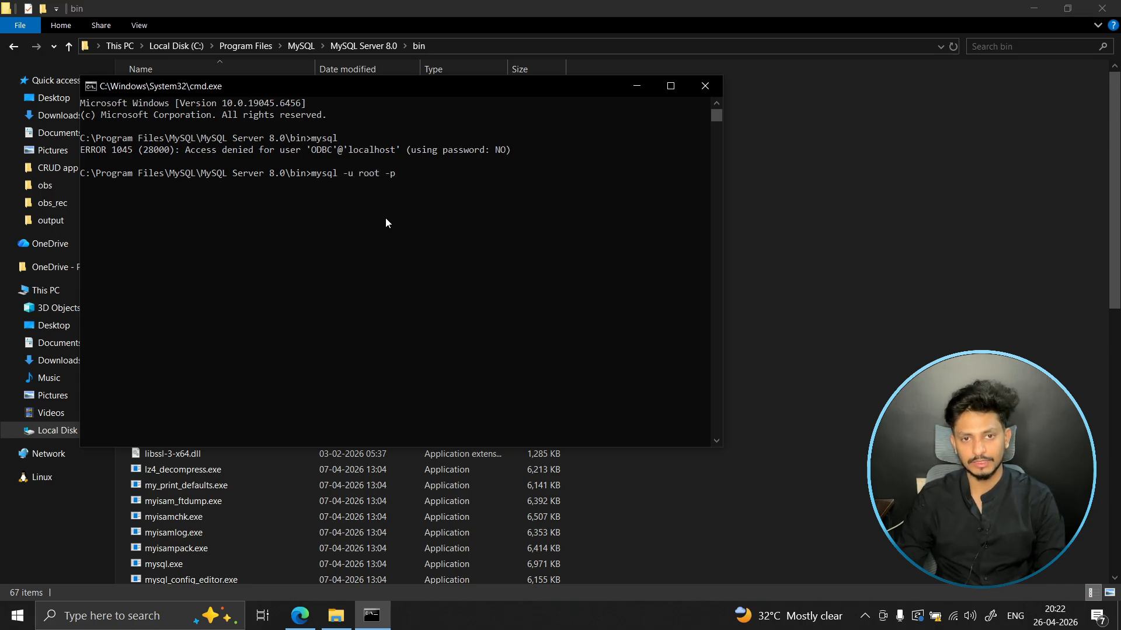
pyautogui.press('Return')
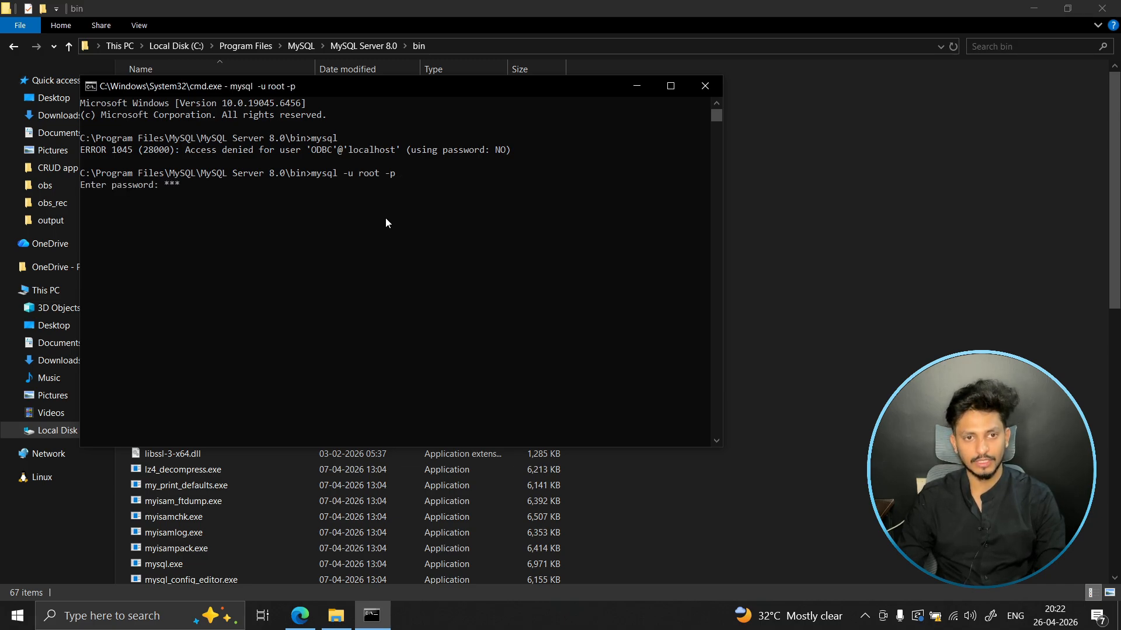
pyautogui.press('Return')
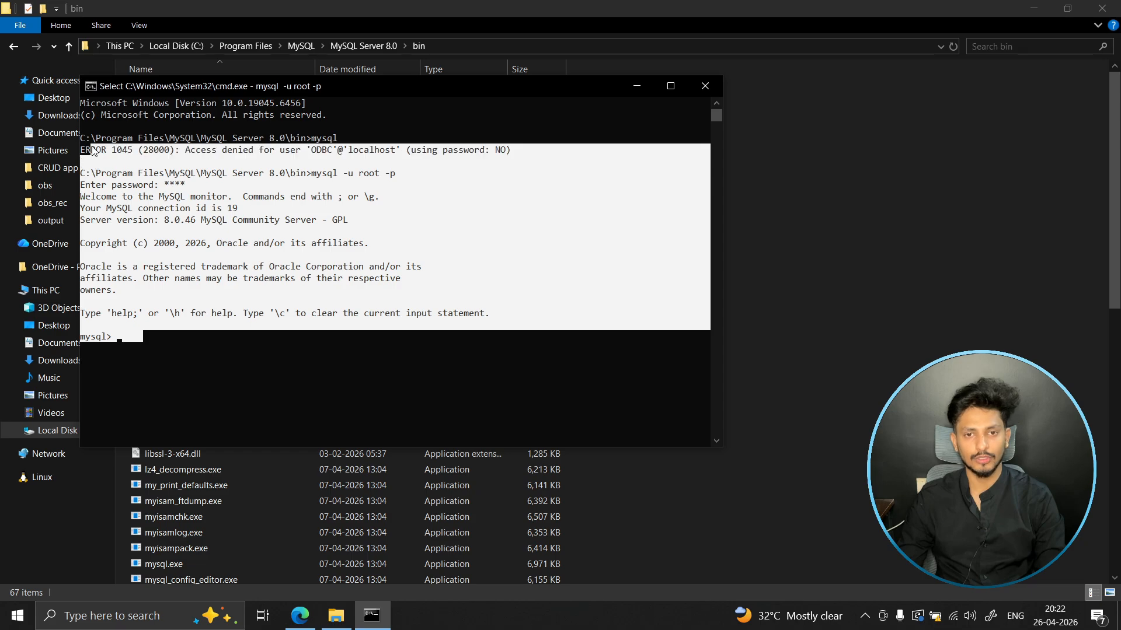
# - Enlarge the console text and list the server's databases with show databases;
pyautogui.click(167, 313)
pyautogui.scroll(1, 173, 345)
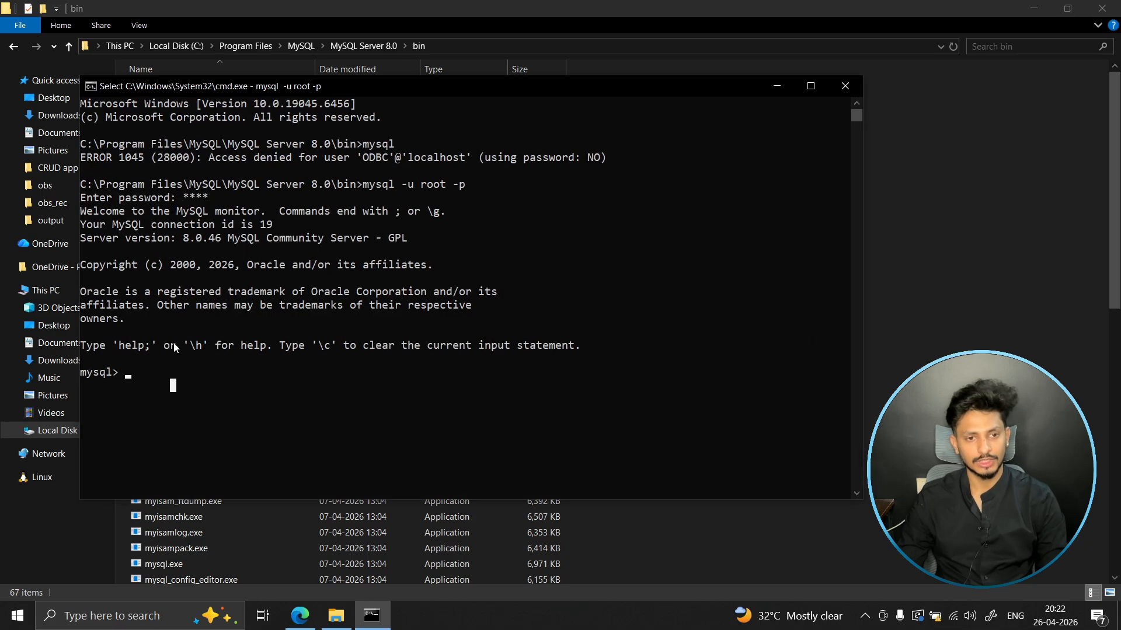
pyautogui.write('show')
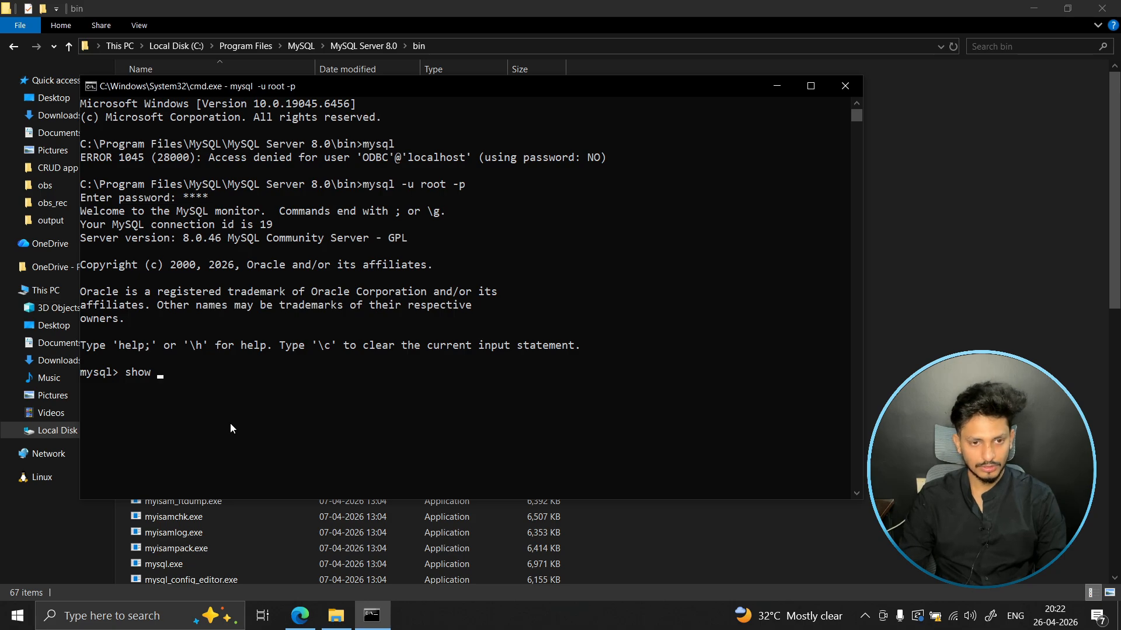
pyautogui.write(' databaa')
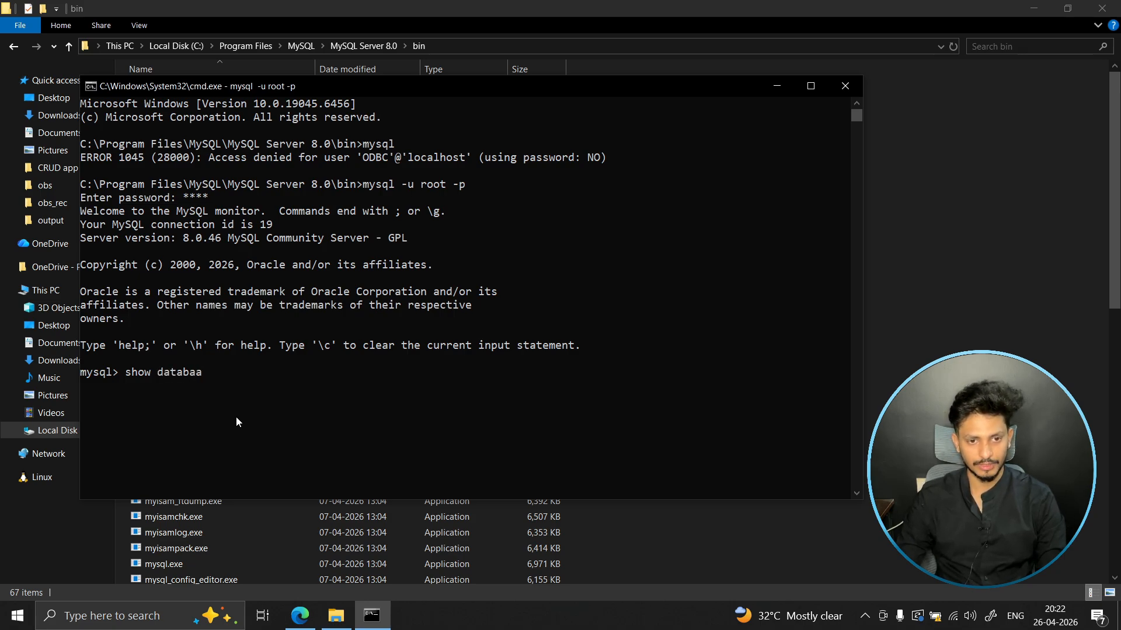
pyautogui.press('BackSpace')
pyautogui.write('ses;')
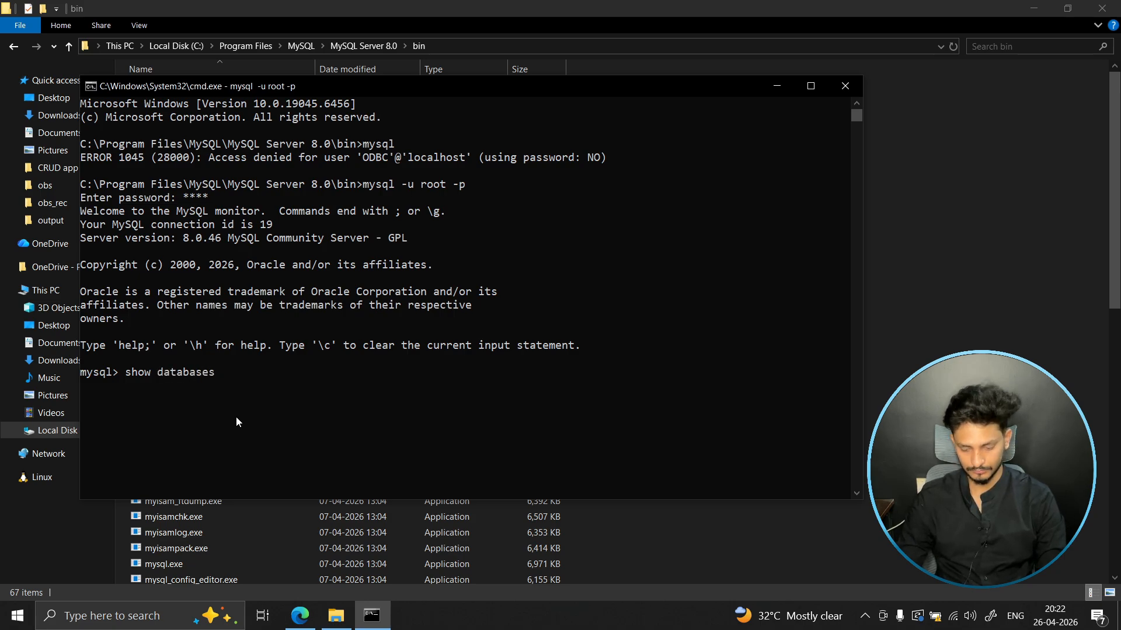
pyautogui.press('Return')
pyautogui.scroll(-2, 134, 350)
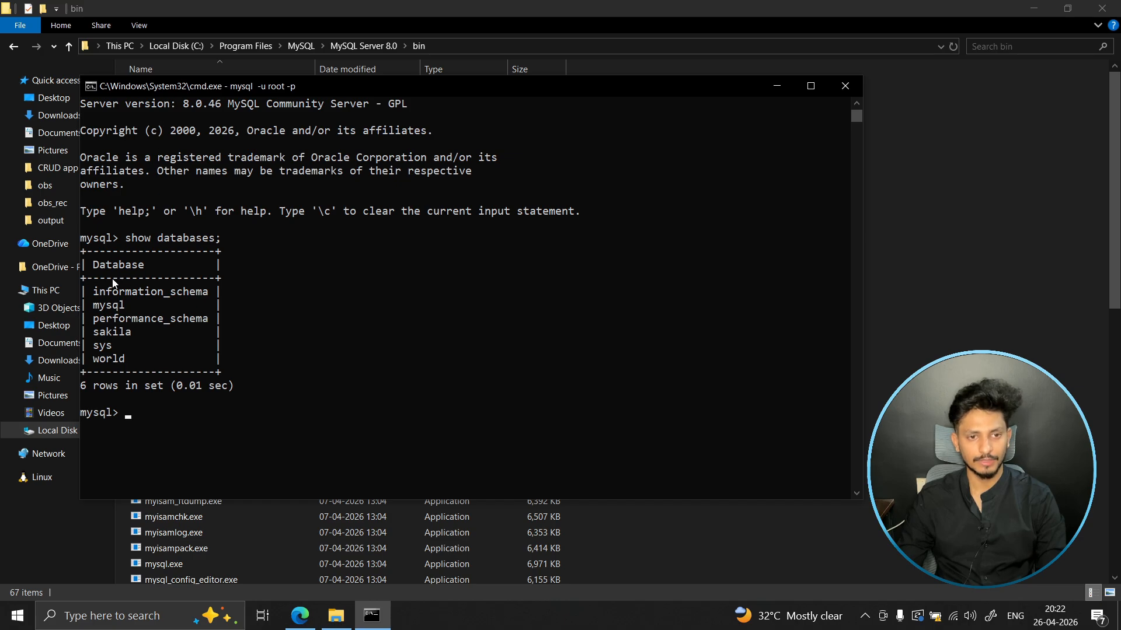
pyautogui.moveTo(103, 279); pyautogui.dragTo(154, 345)
pyautogui.click(243, 398)
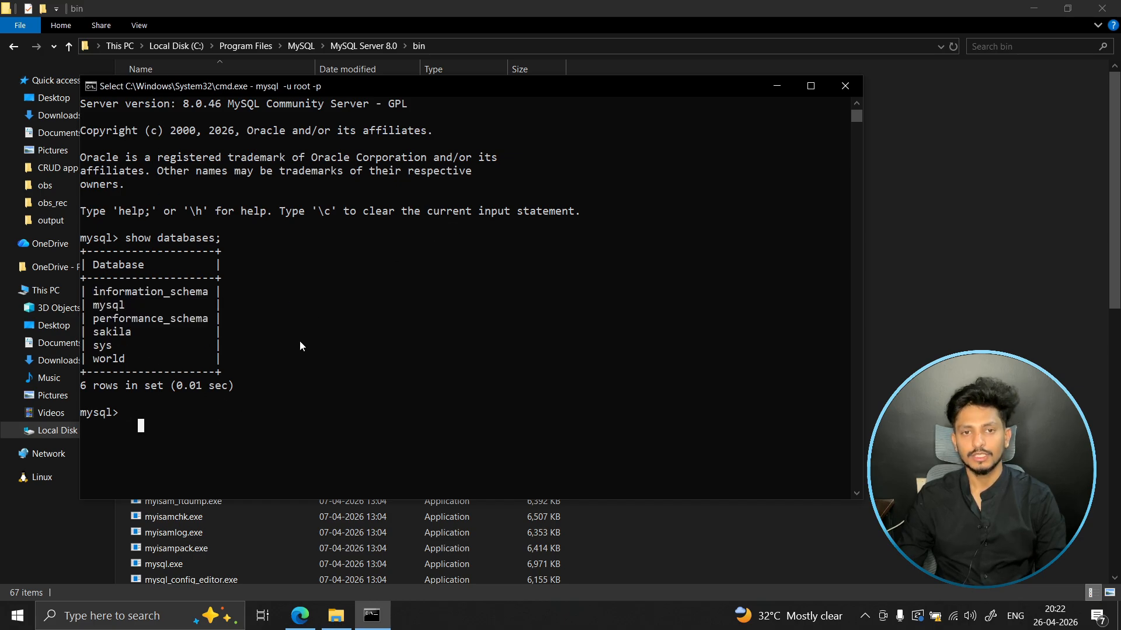
pyautogui.scroll(3, 300, 345)
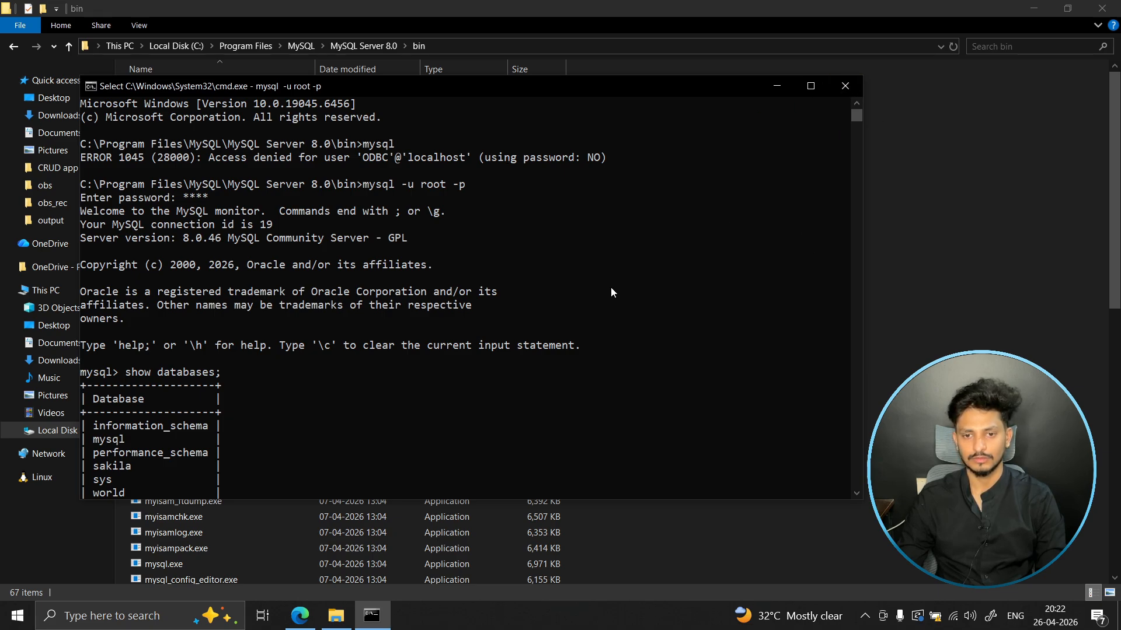
# - Try the mysql command in a new Command Prompt window opened in the user folder, and inspect its output
pyautogui.press('super')
pyautogui.write('co')
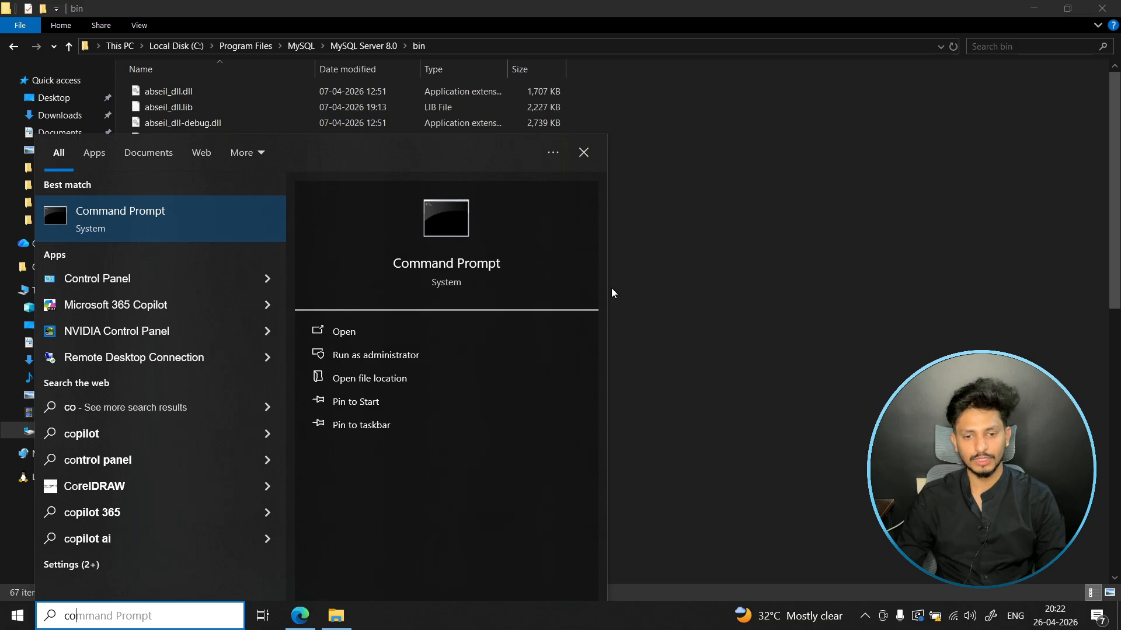
pyautogui.press('Return')
pyautogui.click(552, 299)
pyautogui.write('my')
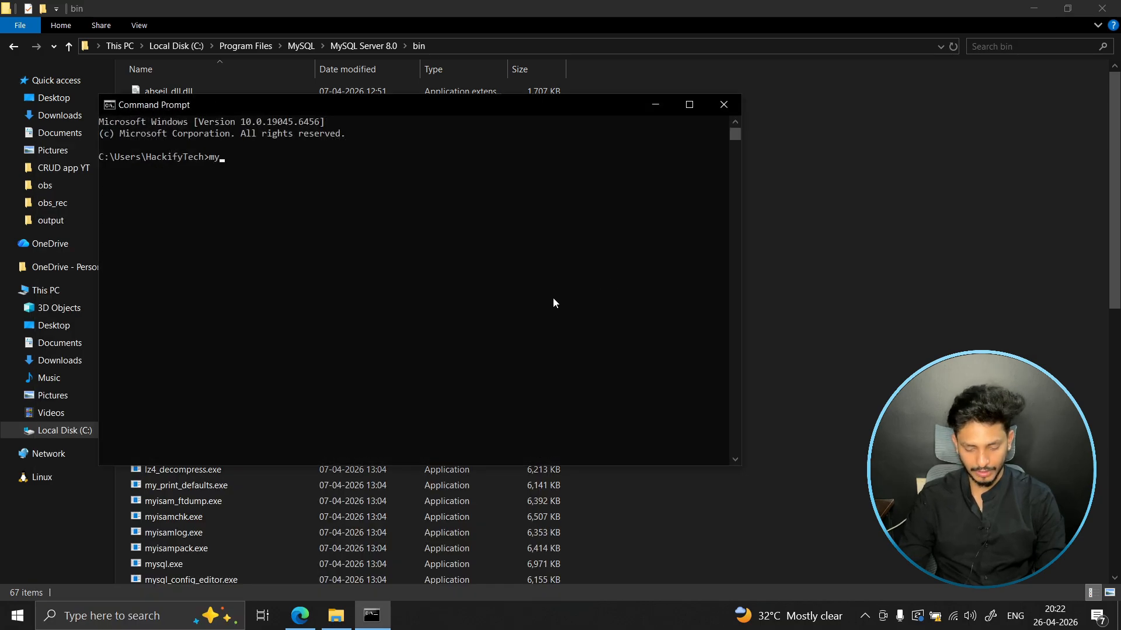
pyautogui.write('sql')
pyautogui.press('Return')
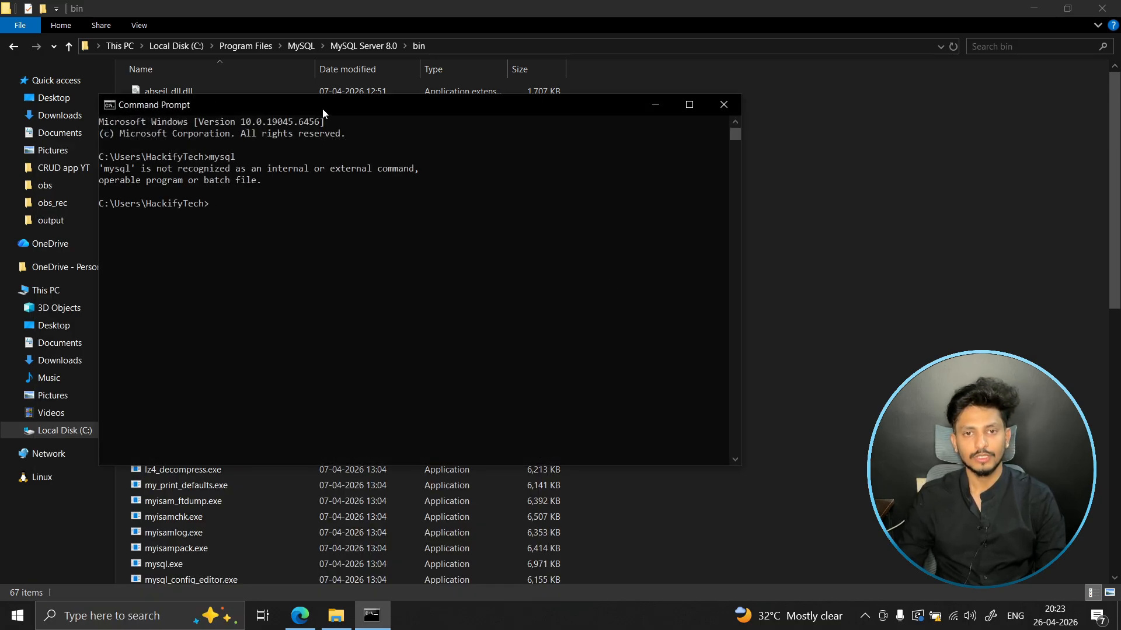
pyautogui.moveTo(324, 112); pyautogui.dragTo(550, 169)
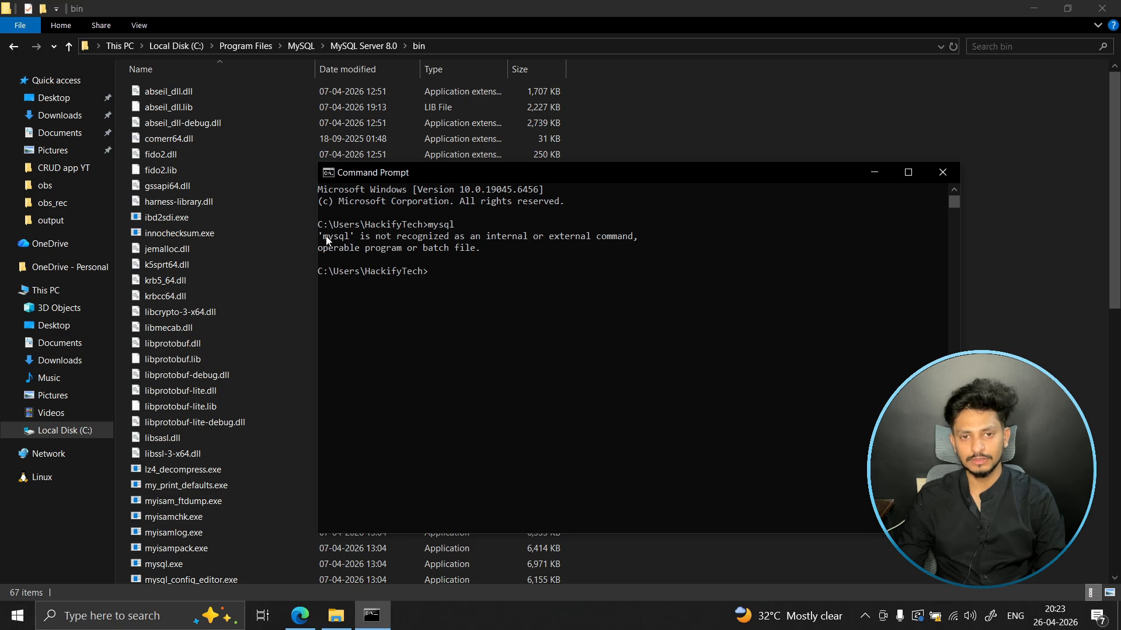
pyautogui.moveTo(325, 236); pyautogui.dragTo(345, 239)
pyautogui.click(512, 299)
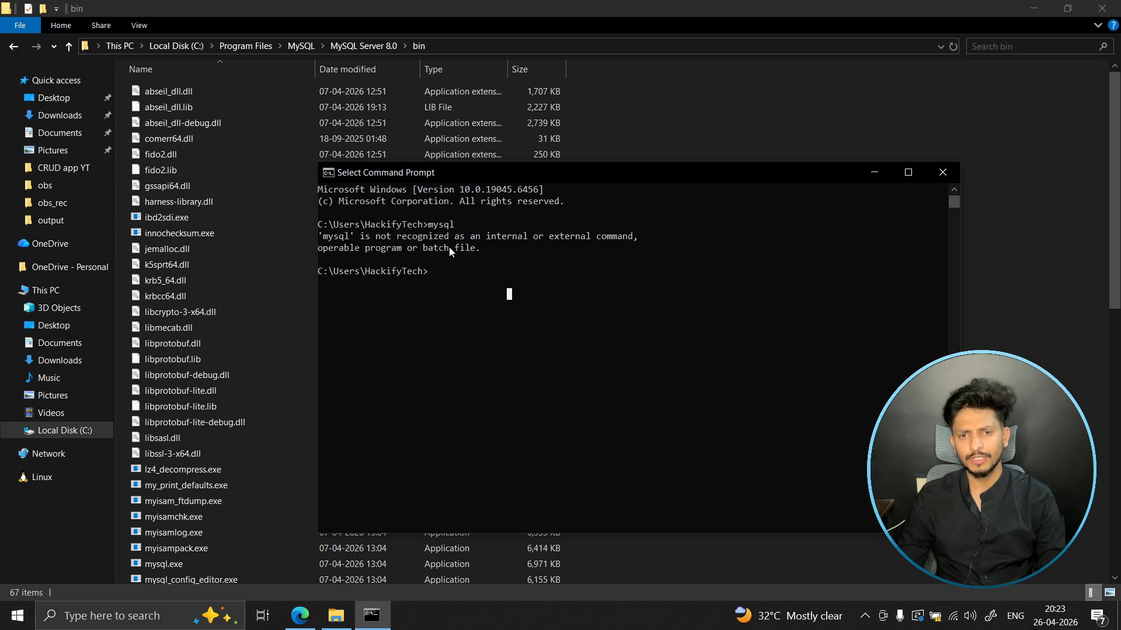
# - Copy the full path of the MySQL bin folder, C:\Program Files\MySQL\MySQL Server 8.0\bin, from File Explorer
pyautogui.doubleClick(439, 224)
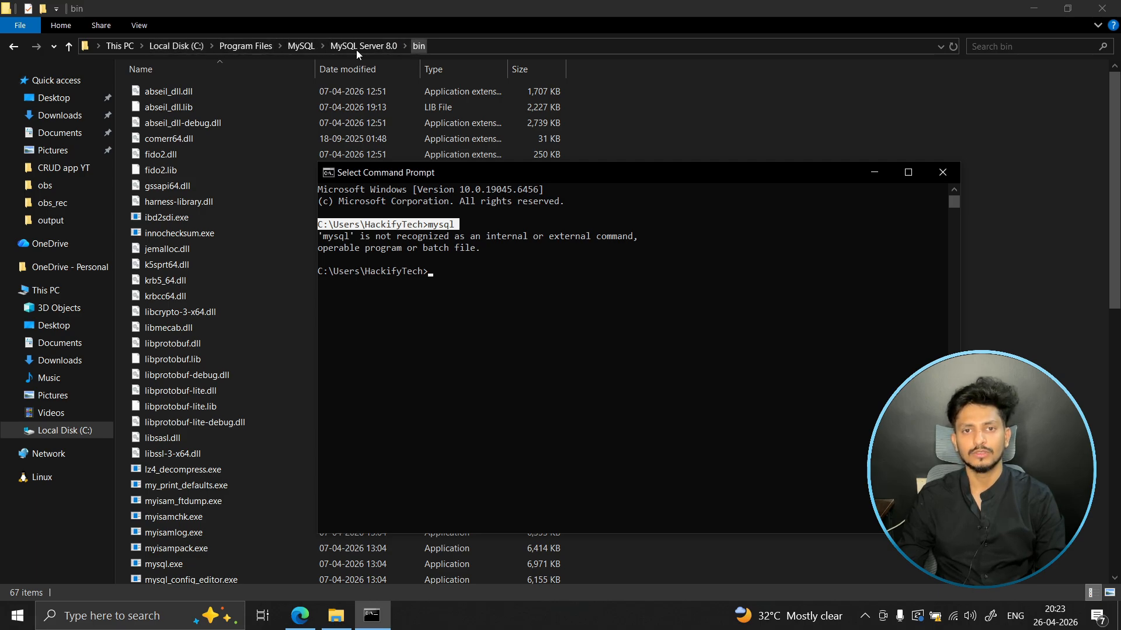
pyautogui.click(453, 45)
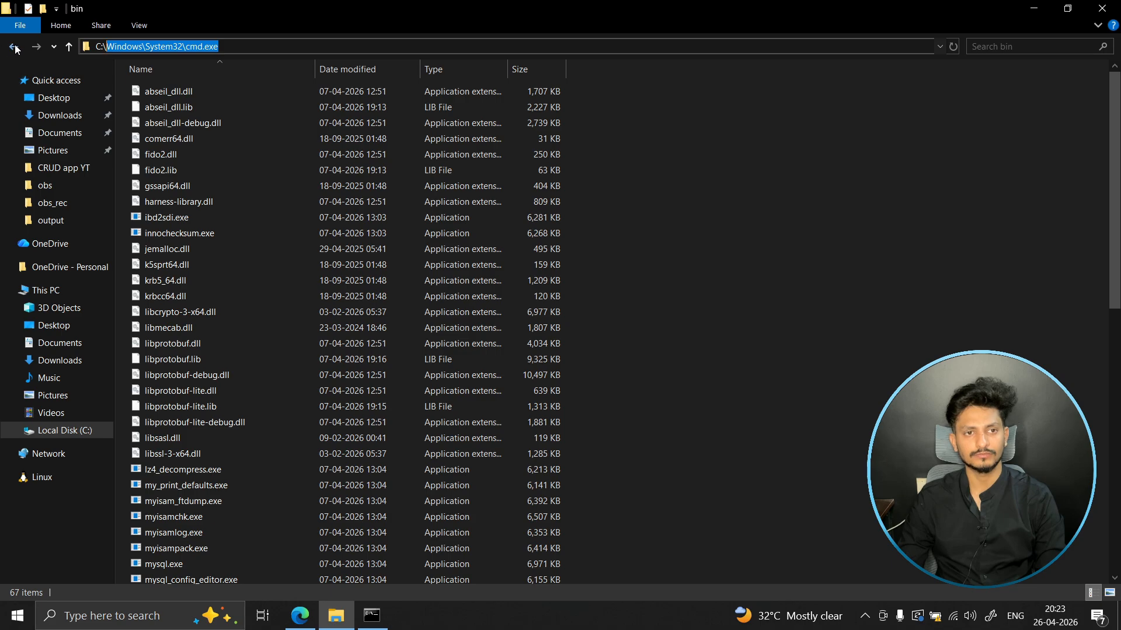
pyautogui.click(13, 47)
pyautogui.click(36, 47)
pyautogui.click(471, 47)
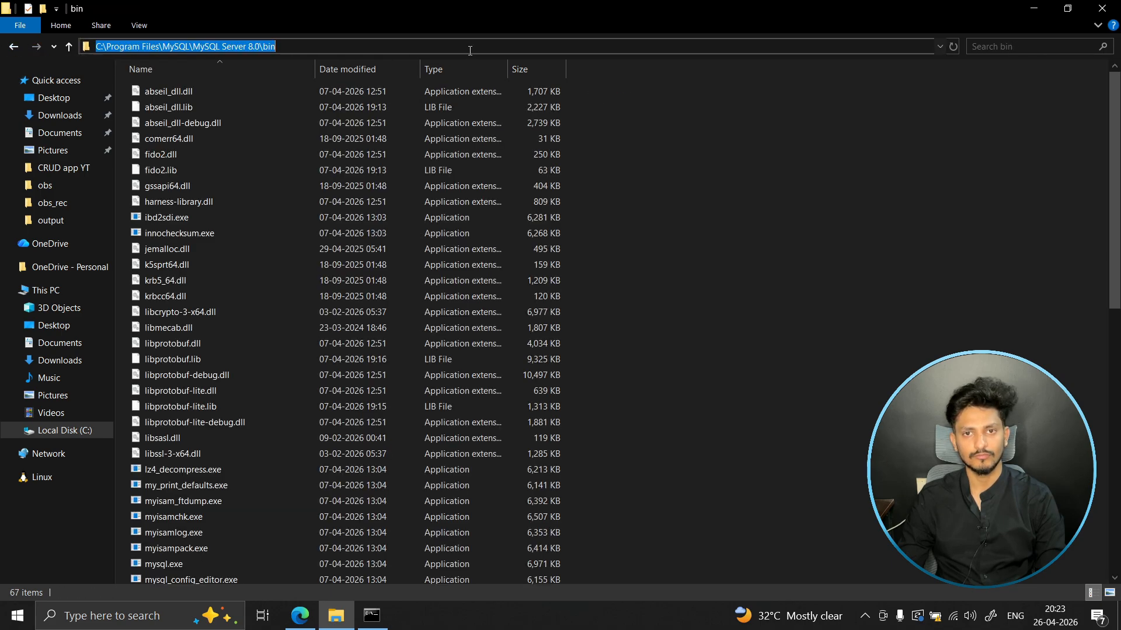
pyautogui.click(327, 46)
pyautogui.moveTo(328, 45); pyautogui.dragTo(94, 46)
pyautogui.hotkey('ctrl', 'c')
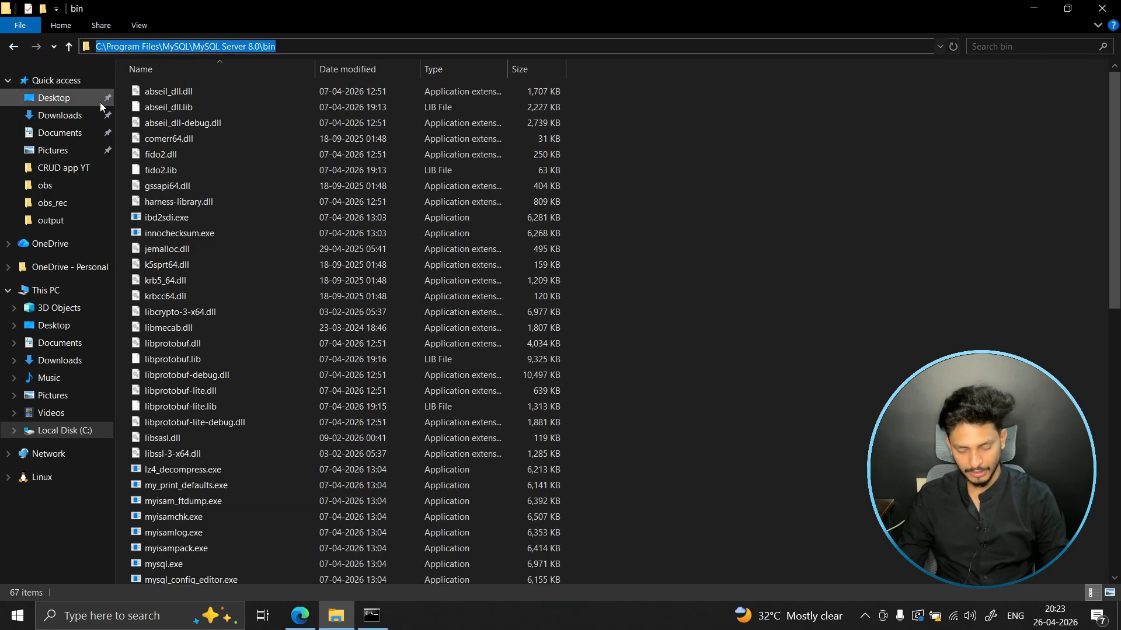
# - Search Windows for the system environment variables settings and open the Environment Variables dialog
pyautogui.press('super')
pyautogui.write('envi')
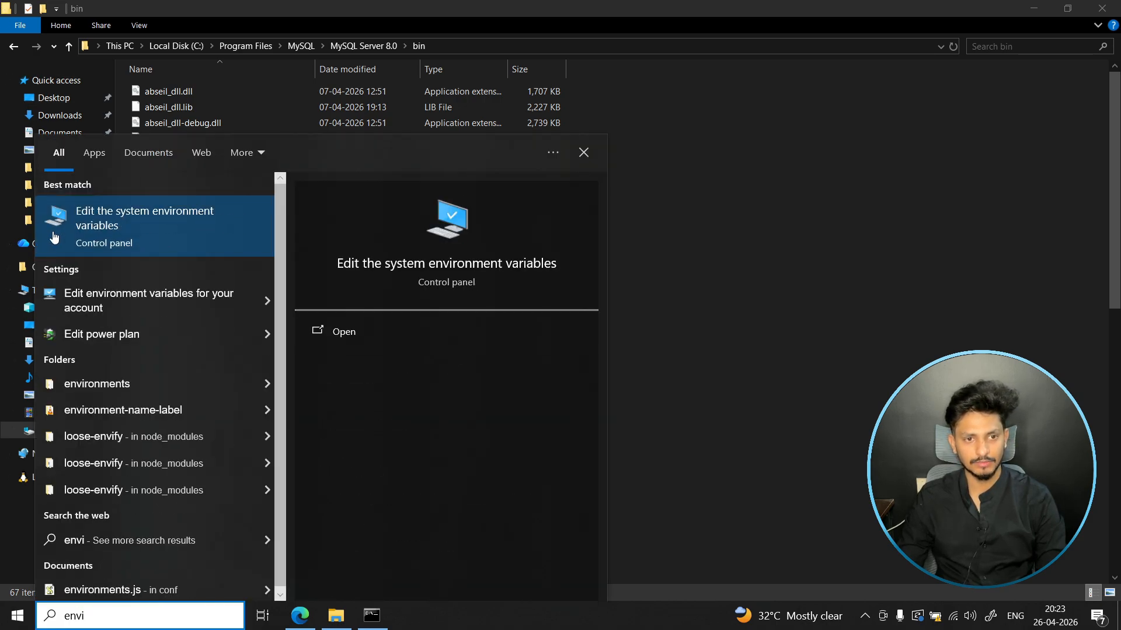
pyautogui.click(138, 225)
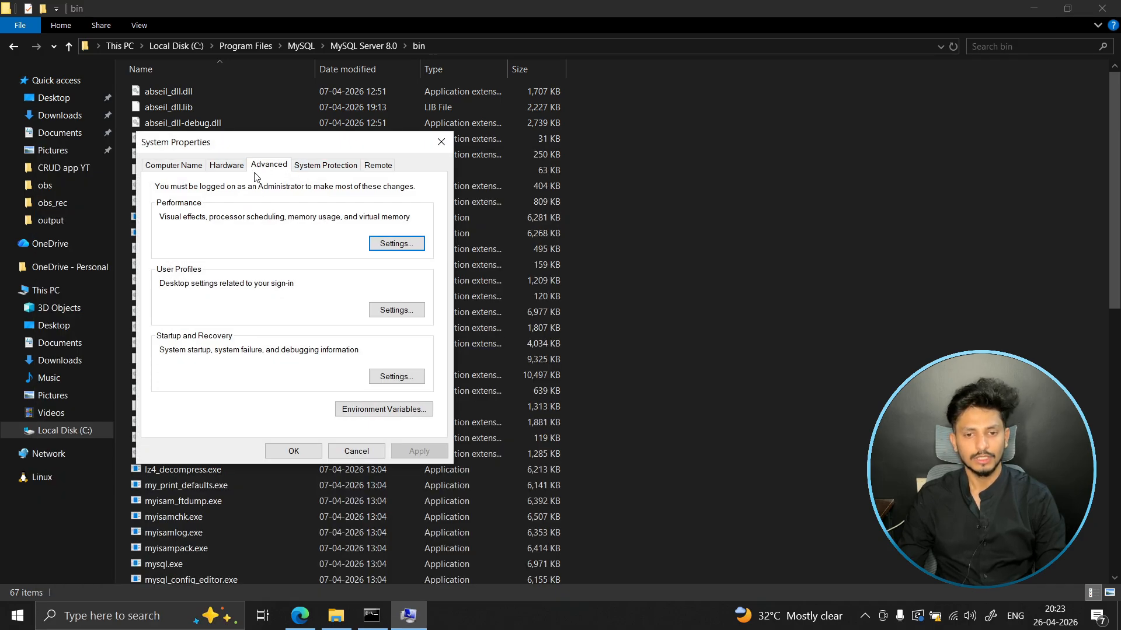
pyautogui.click(380, 410)
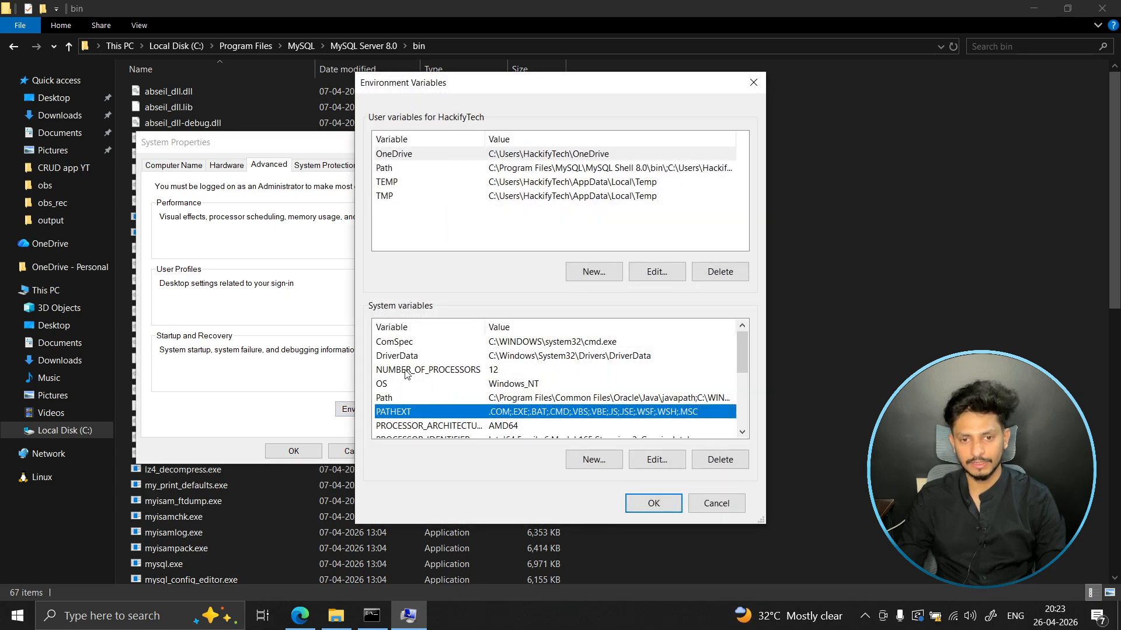
# - Add C:\Program Files\MySQL\MySQL Server 8.0\bin as a new entry in the system Path variable and save the settings
pyautogui.scroll(-2, 409, 376)
pyautogui.scroll(2, 401, 382)
pyautogui.click(400, 401)
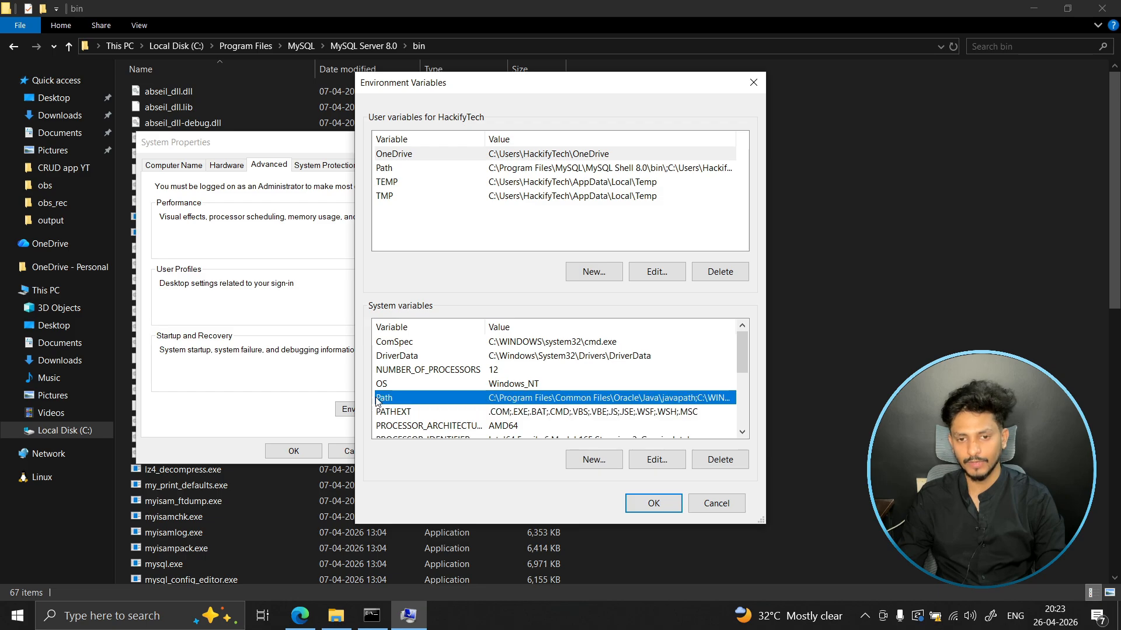
pyautogui.doubleClick(537, 400)
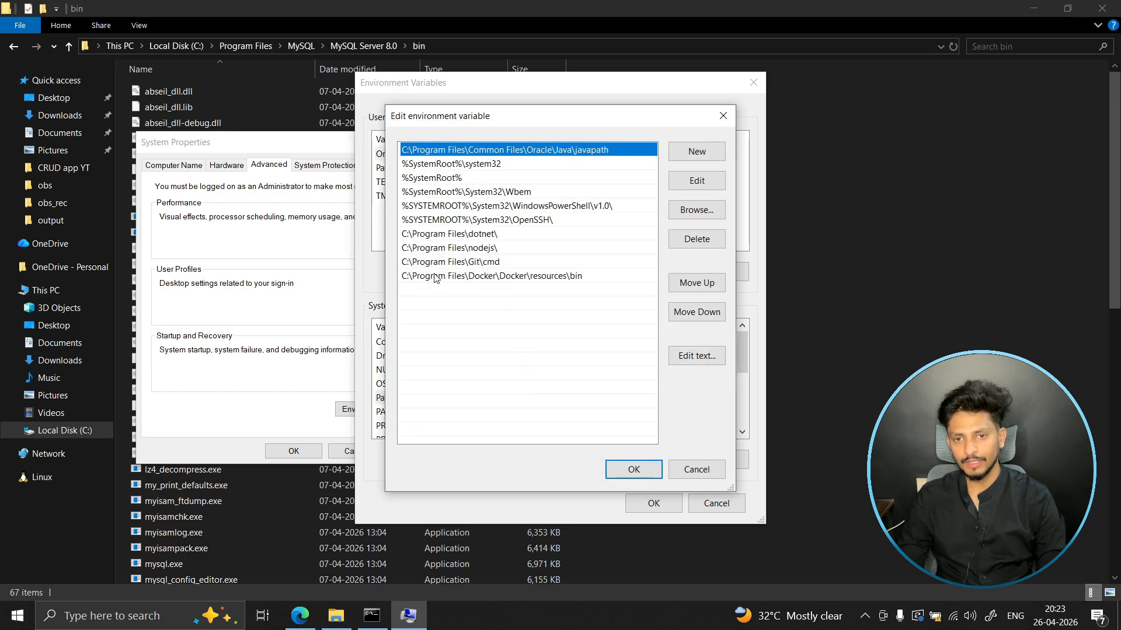
pyautogui.click(422, 294)
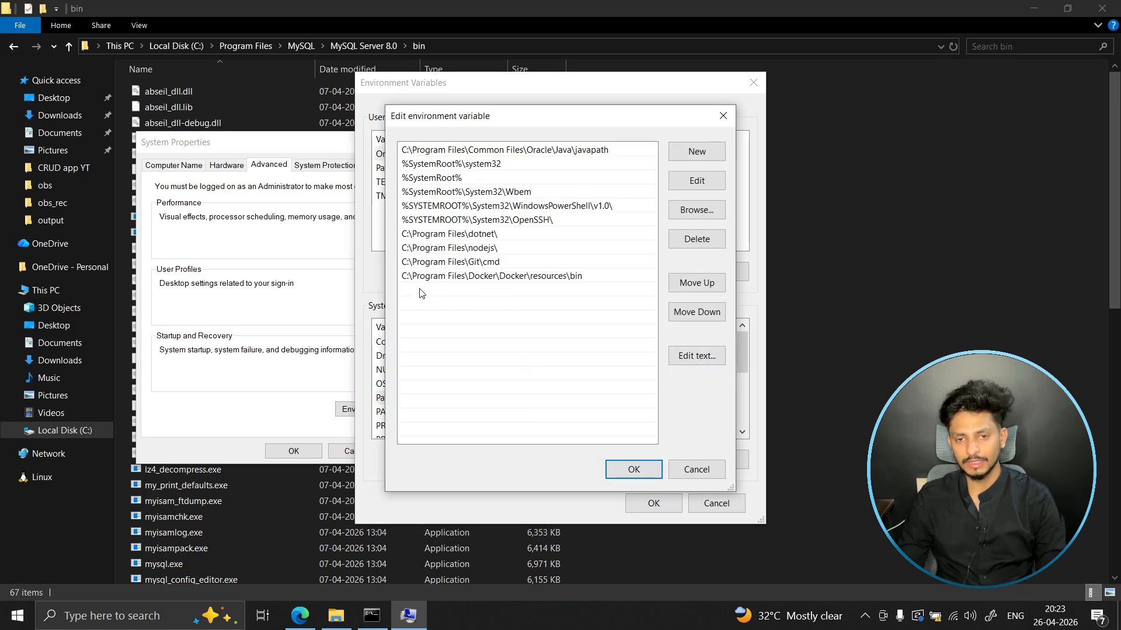
pyautogui.click(695, 153)
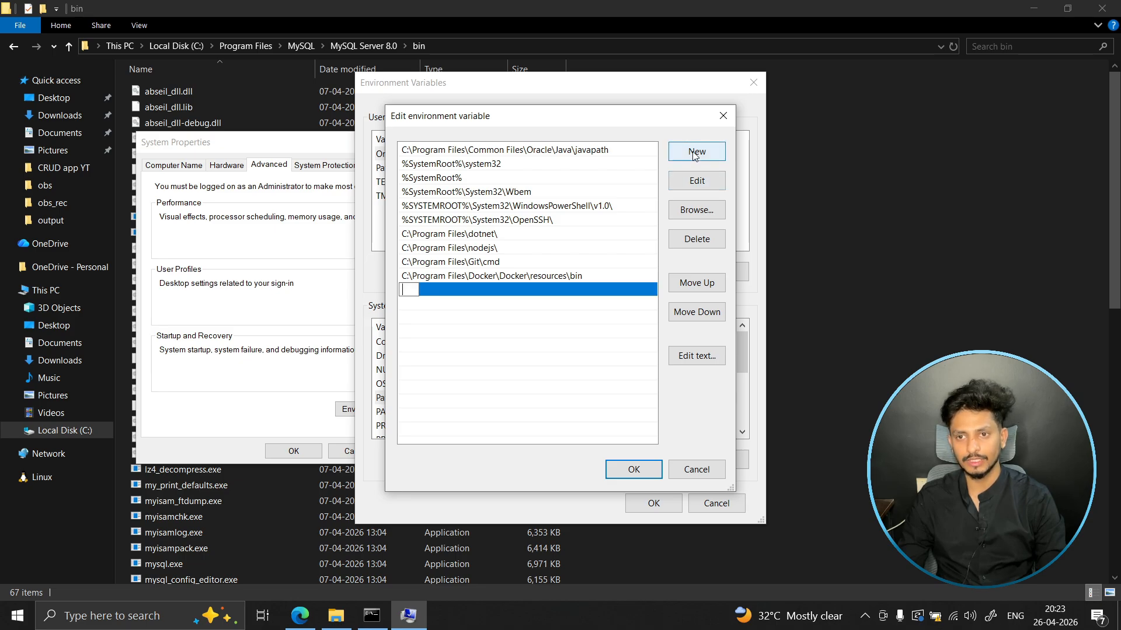
pyautogui.hotkey('ctrl', 'v')
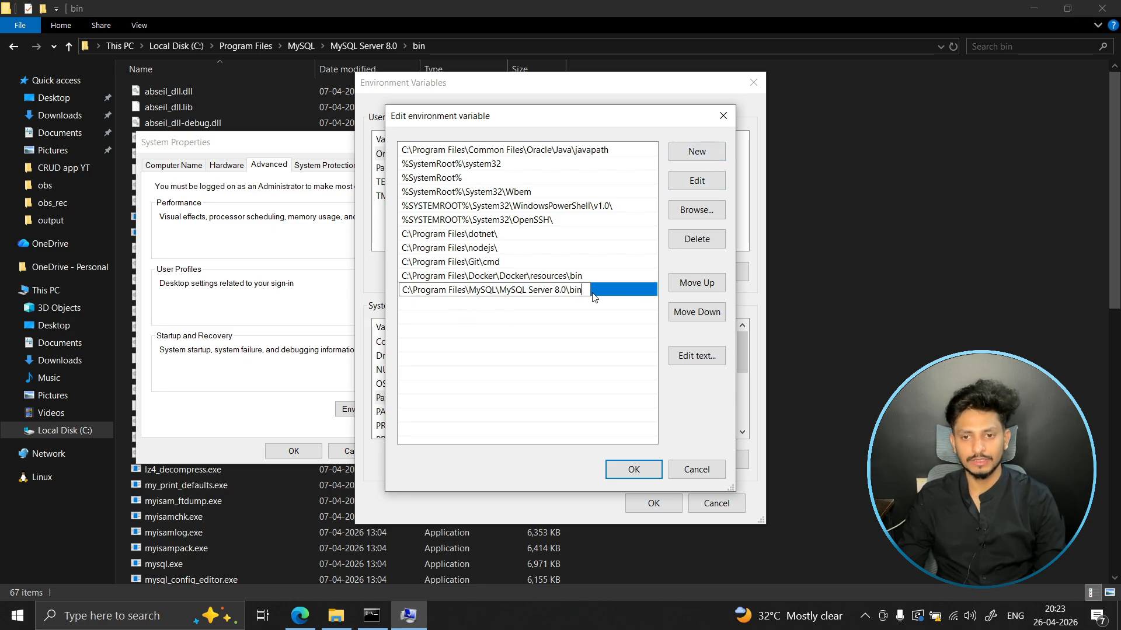
pyautogui.click(644, 480)
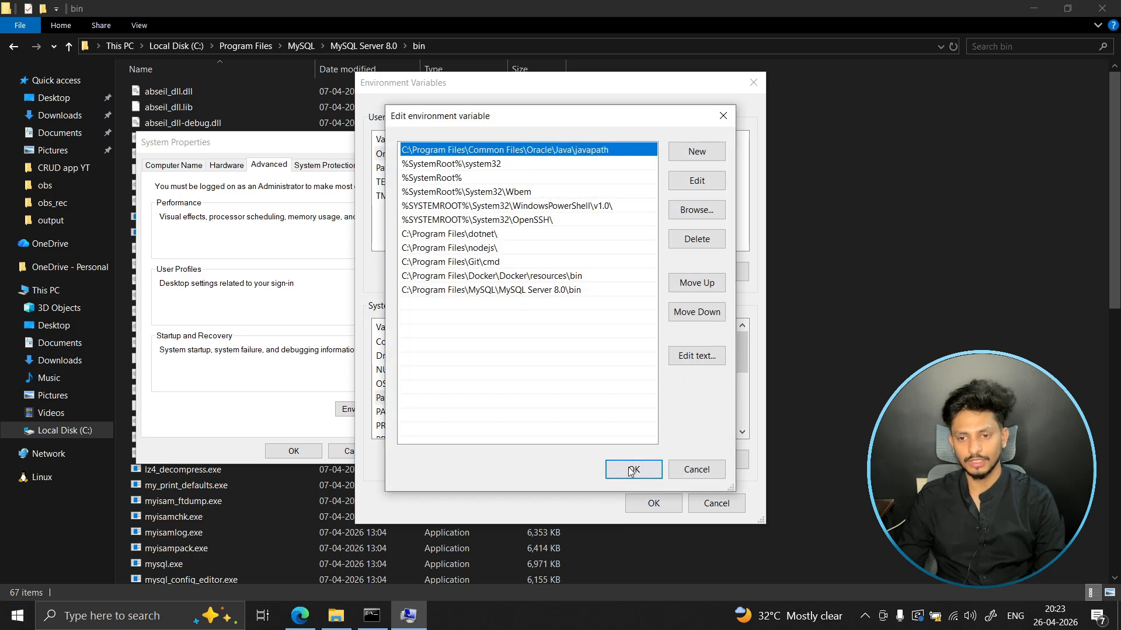
pyautogui.click(632, 471)
pyautogui.click(666, 503)
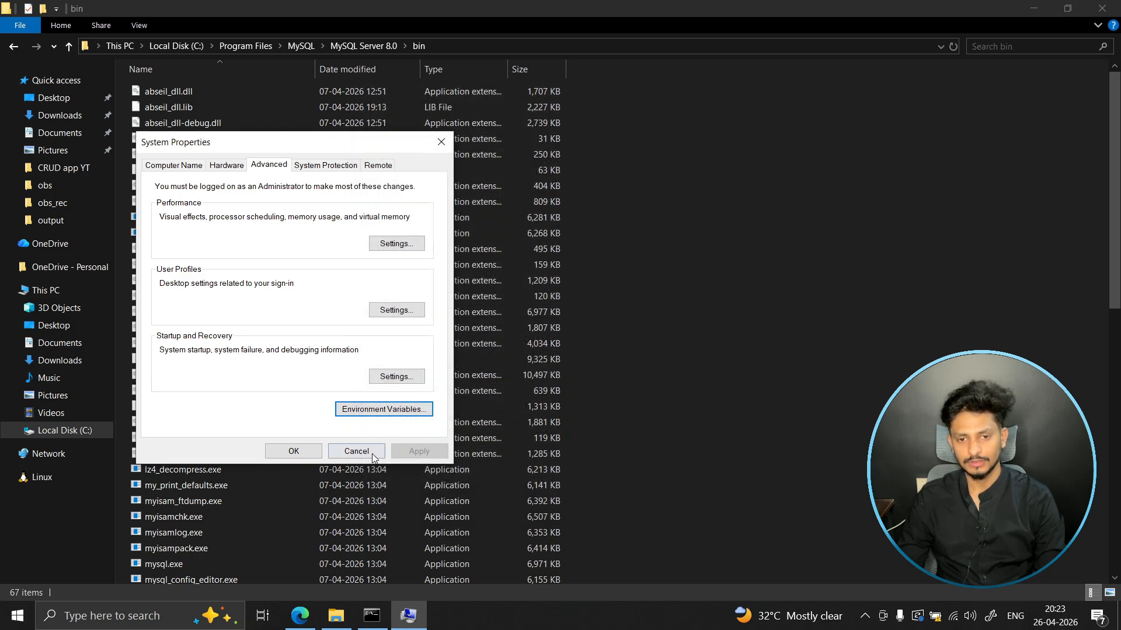
pyautogui.click(307, 453)
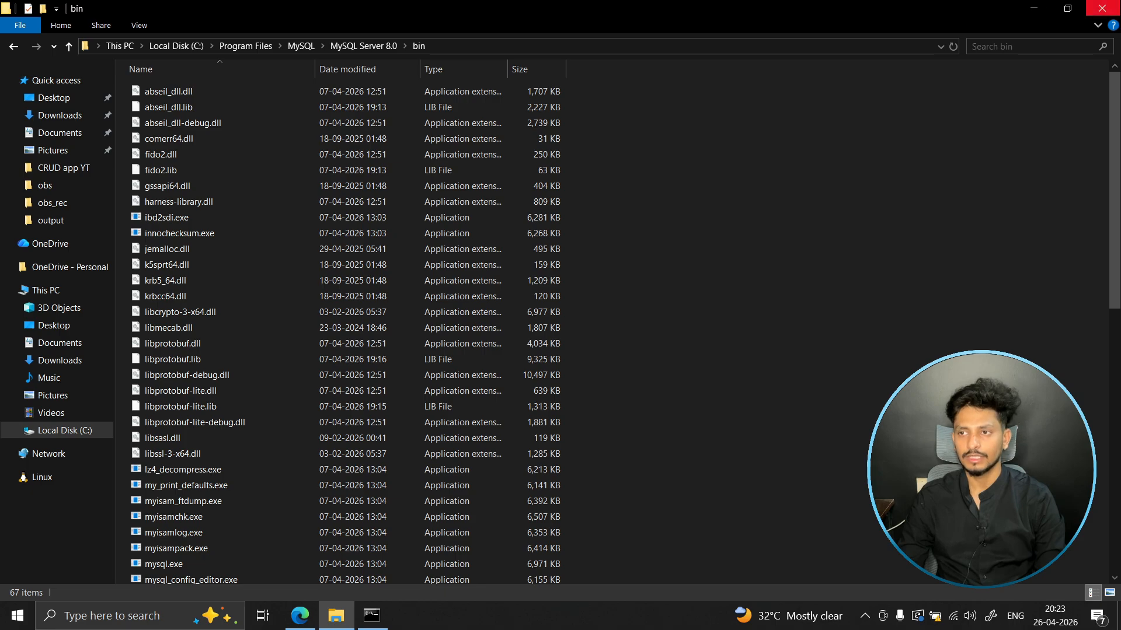
# - Close the File Explorer and old Command Prompt windows, run mysql in a fresh Command Prompt, and review its output
pyautogui.click(1090, 9)
pyautogui.click(942, 172)
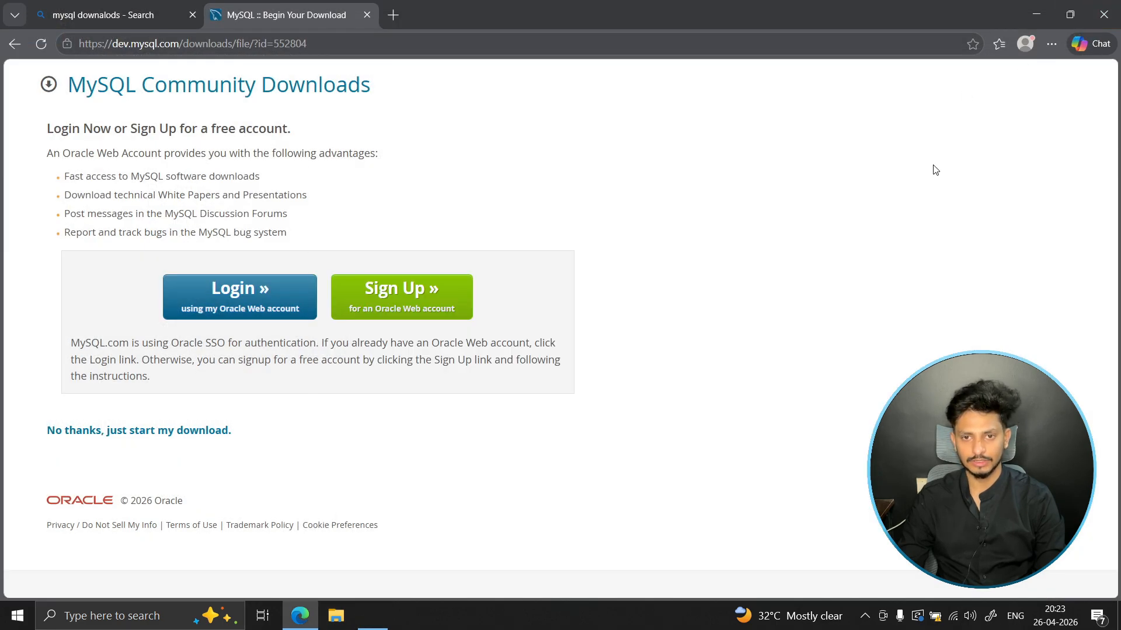
pyautogui.press('super')
pyautogui.write('comma')
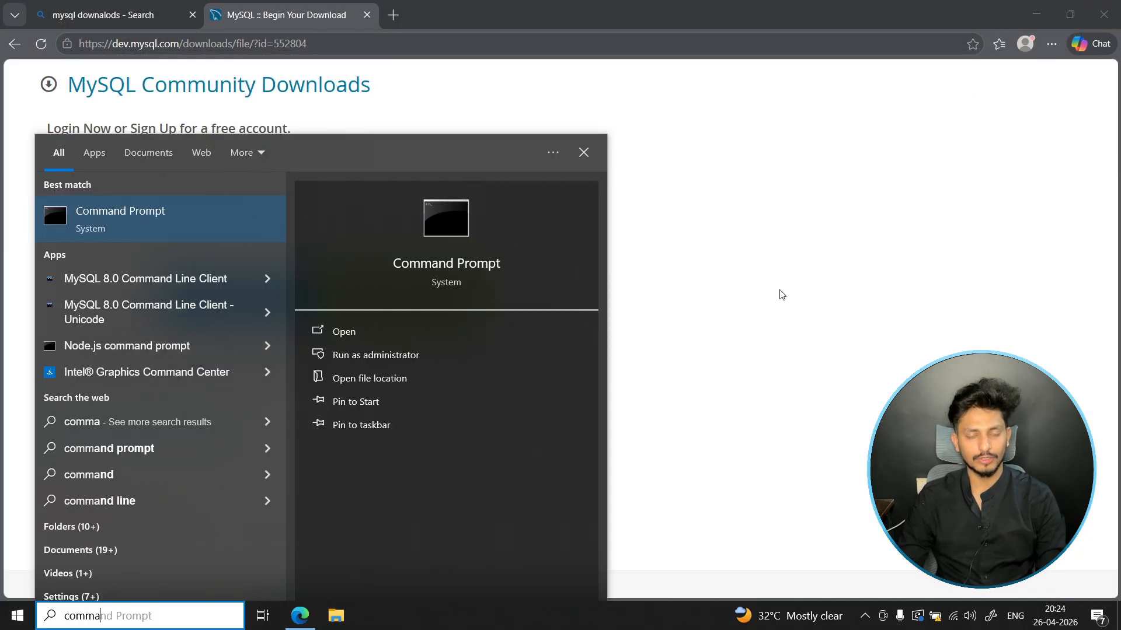
pyautogui.press('Return')
pyautogui.write('mysql')
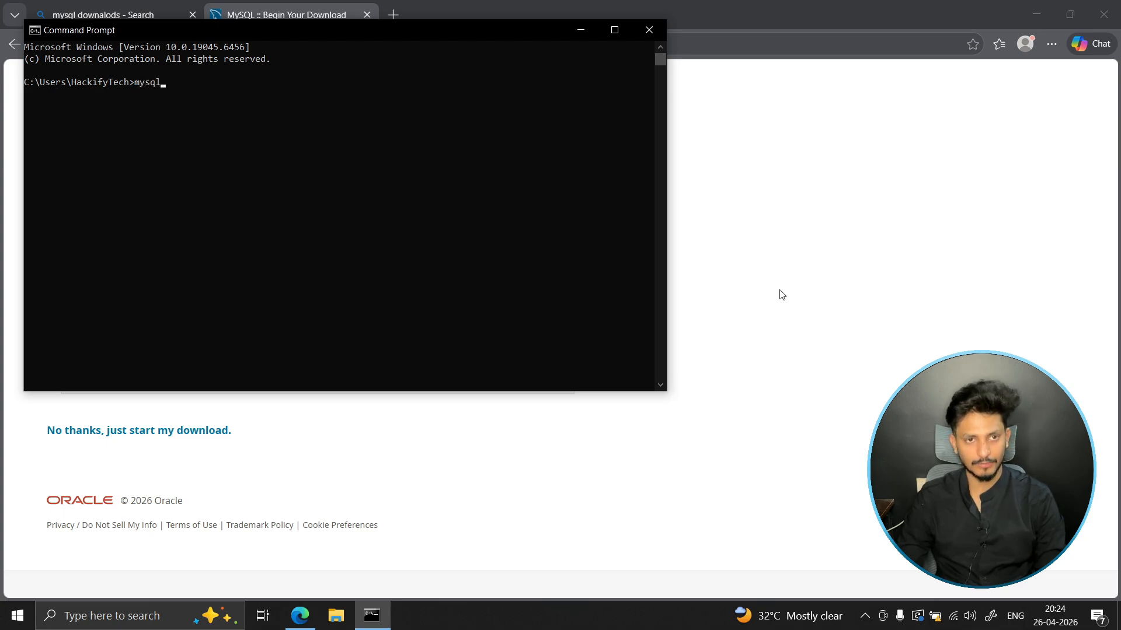
pyautogui.press('Return')
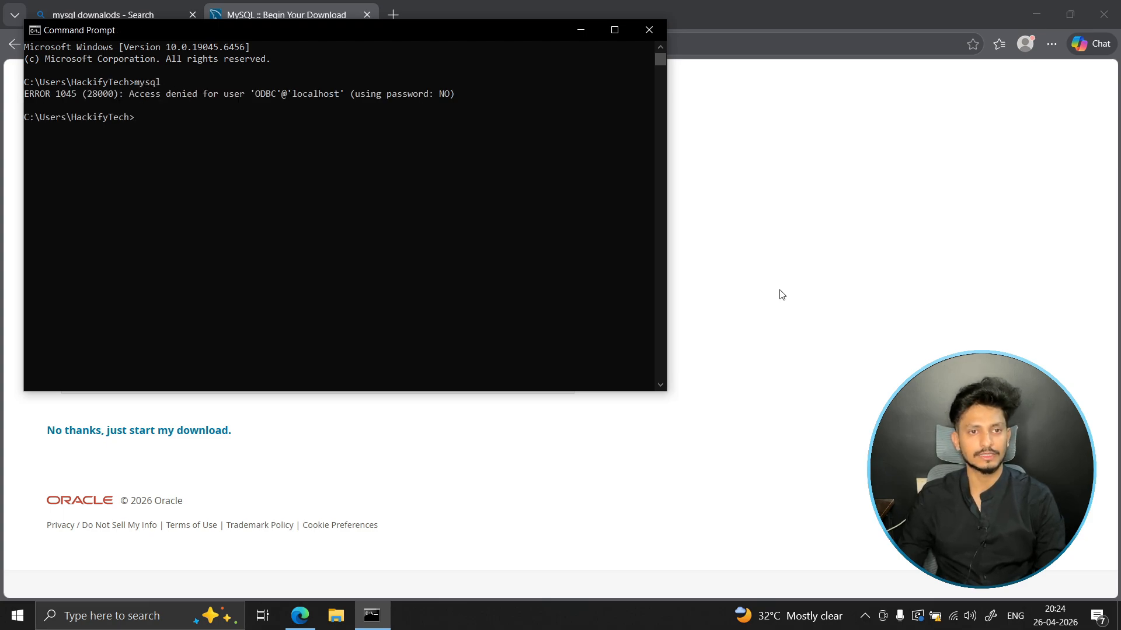
pyautogui.moveTo(29, 95); pyautogui.dragTo(48, 96)
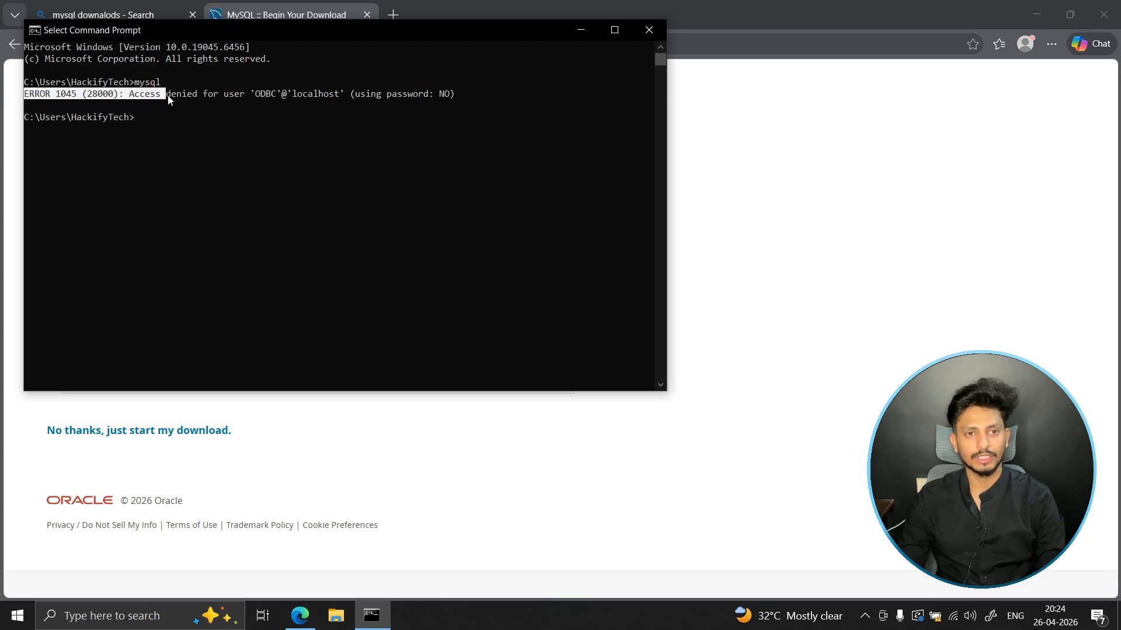
pyautogui.click(145, 105)
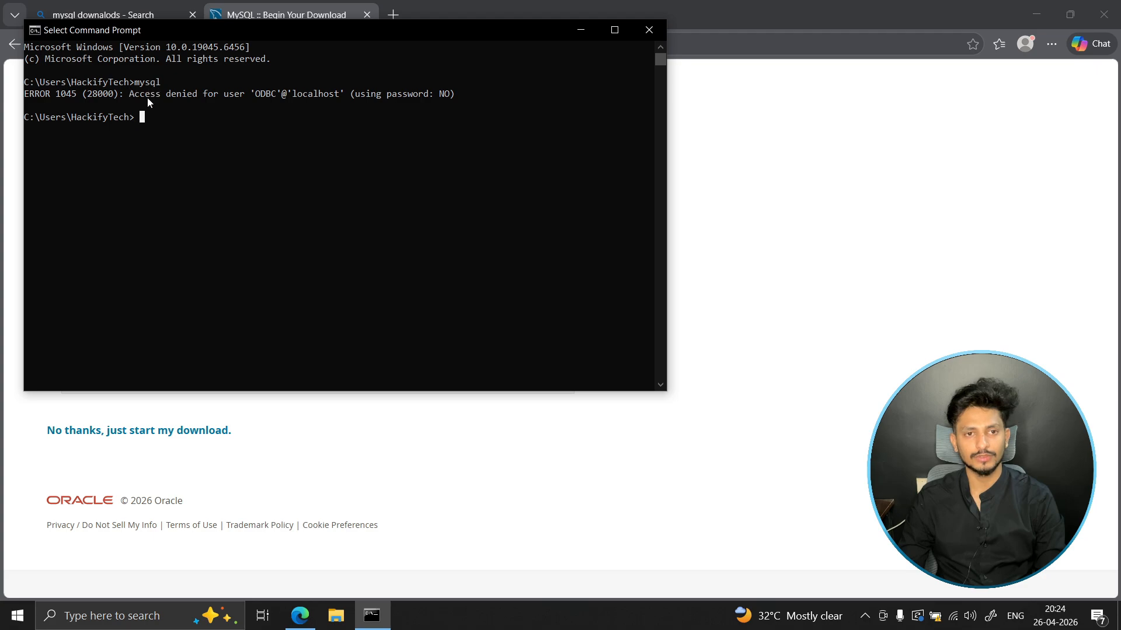
pyautogui.moveTo(147, 99); pyautogui.dragTo(228, 101)
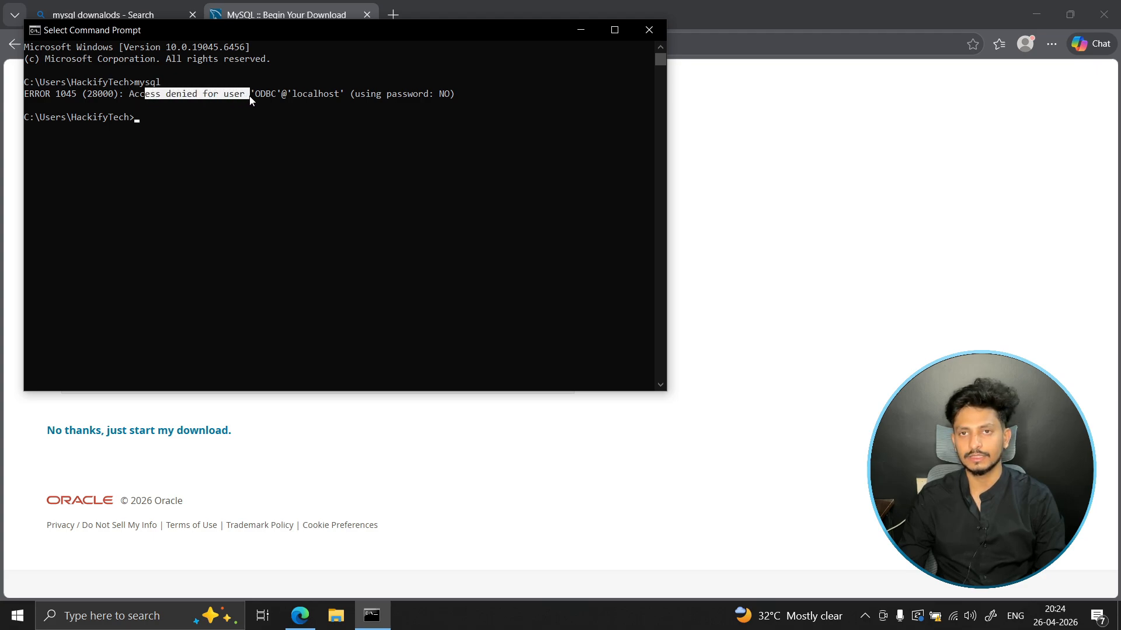
# - Log in to MySQL from the user folder with mysql -u root -p and enter the root account's password
pyautogui.click(192, 148)
pyautogui.write('mys')
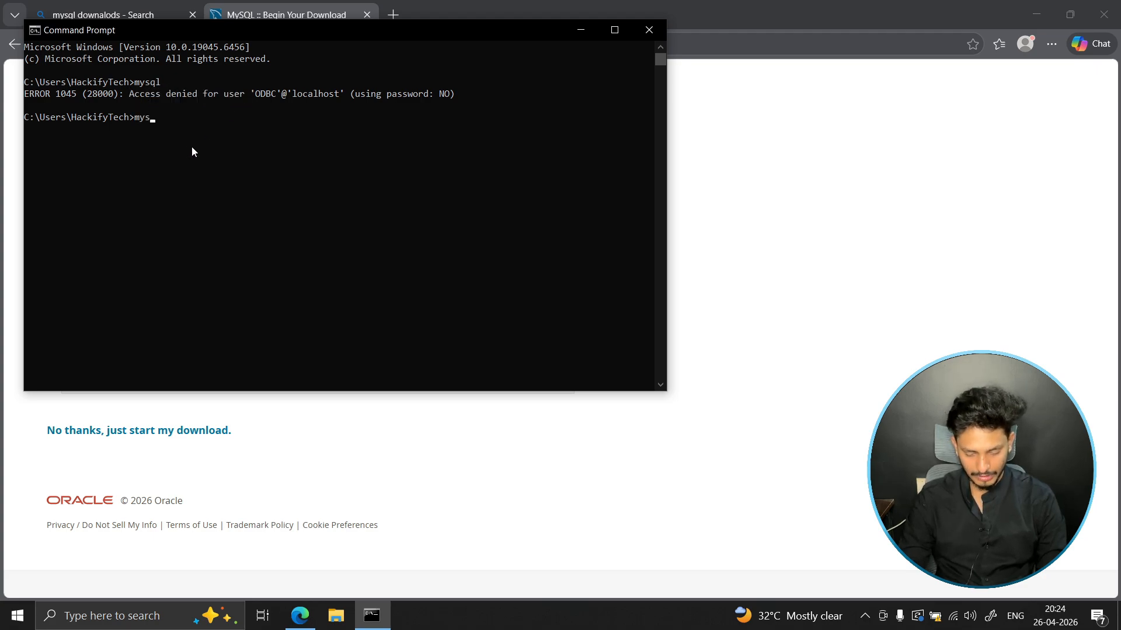
pyautogui.write('ql -u')
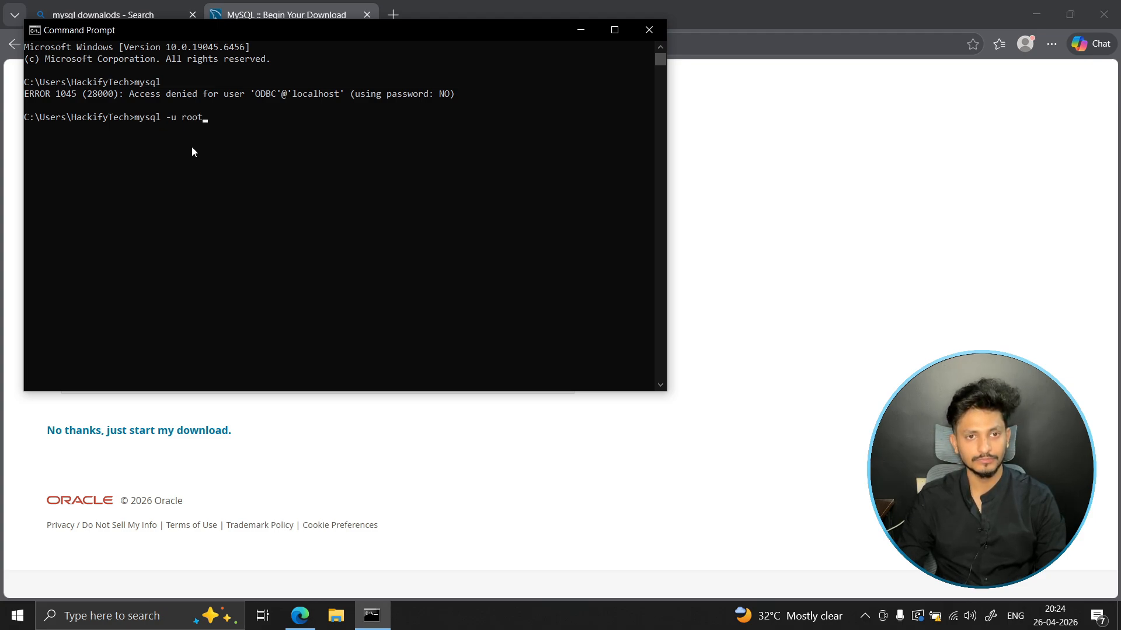
pyautogui.write('root -p')
pyautogui.press('Return')
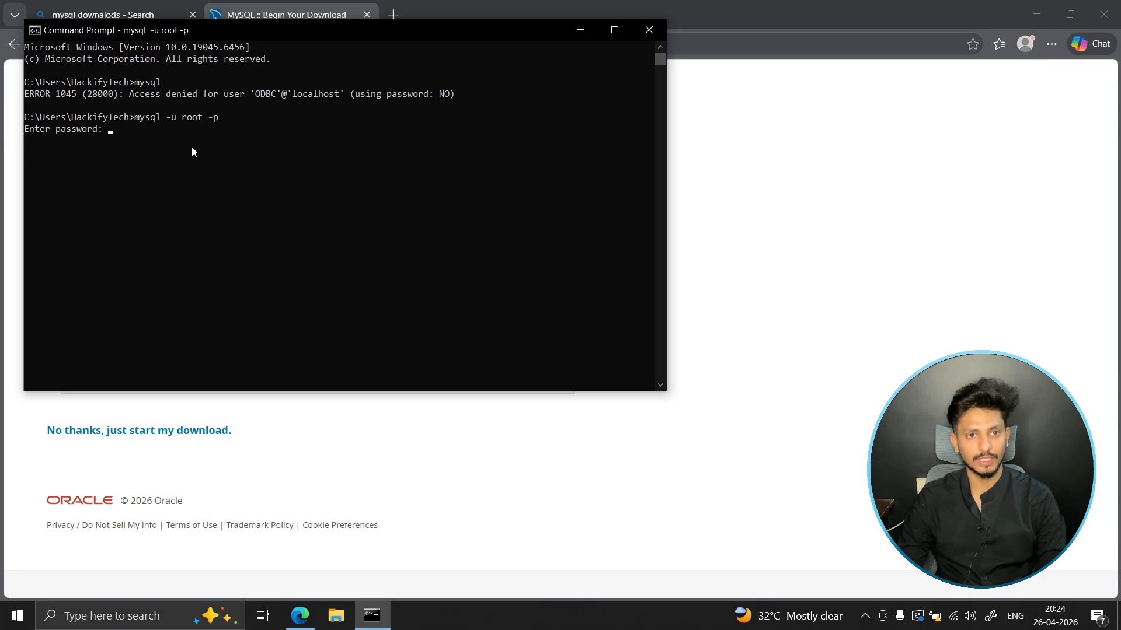
pyautogui.write('****')
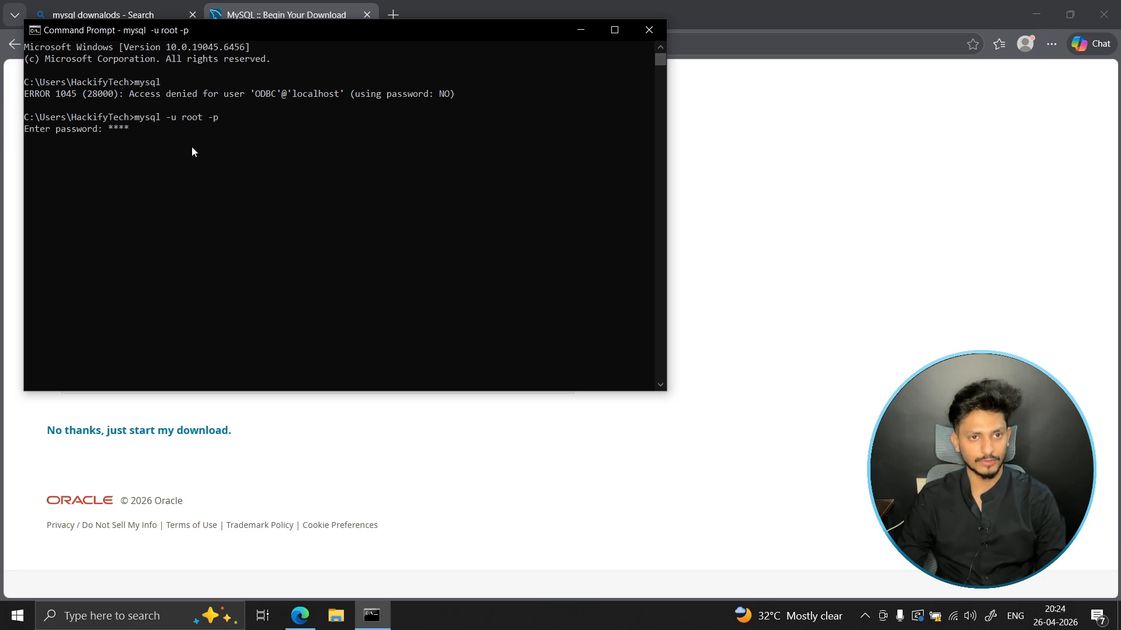
pyautogui.press('Return')
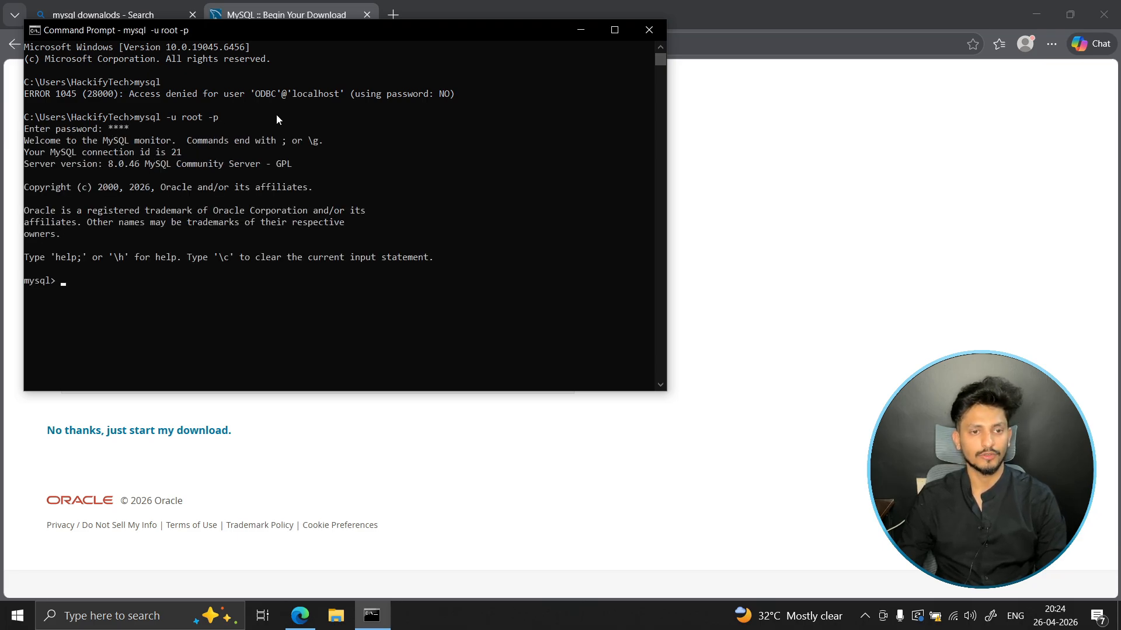
# - Maximize the Command Prompt window and list the server's databases with show databases;
pyautogui.click(614, 30)
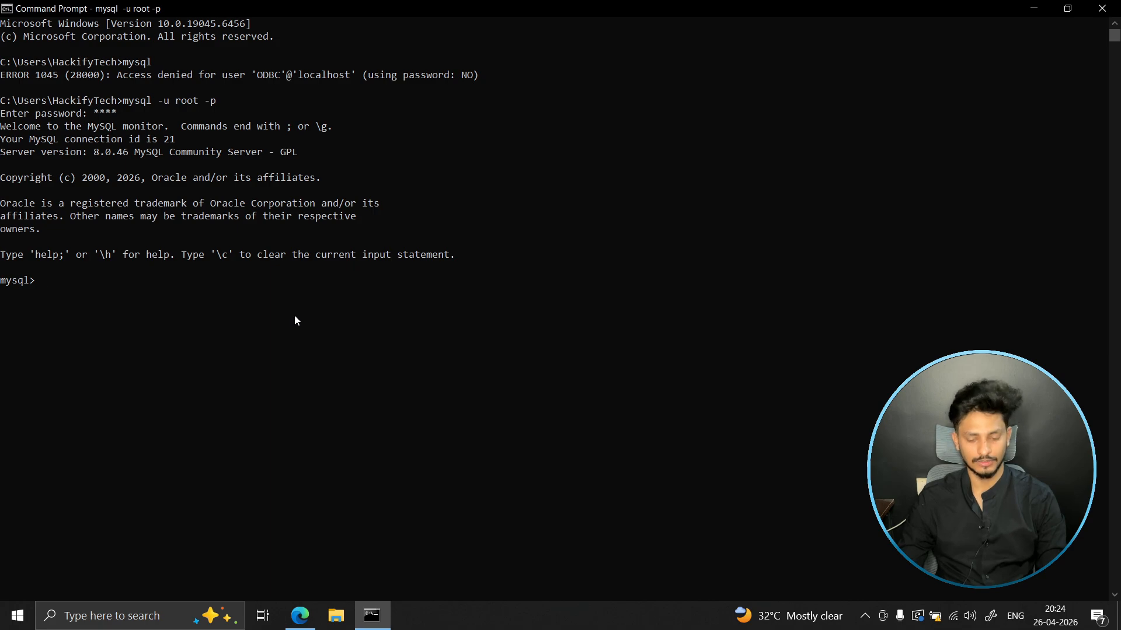
pyautogui.write('show ')
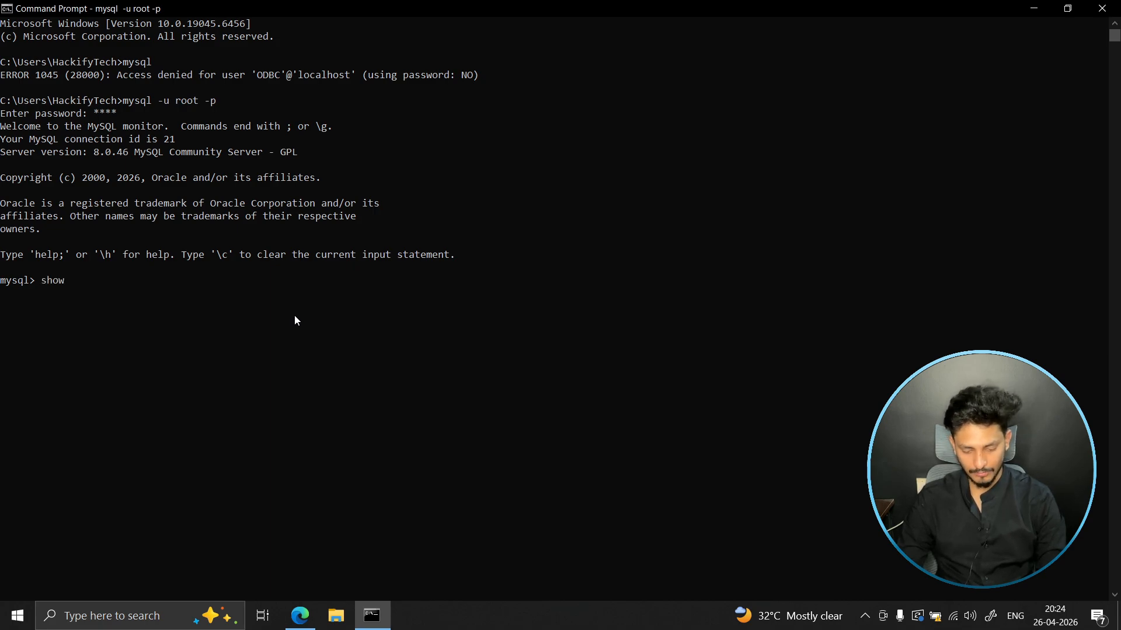
pyautogui.write('datavases')
pyautogui.press('BackSpace')
pyautogui.press('BackSpace')
pyautogui.press('BackSpace')
pyautogui.press('BackSpace')
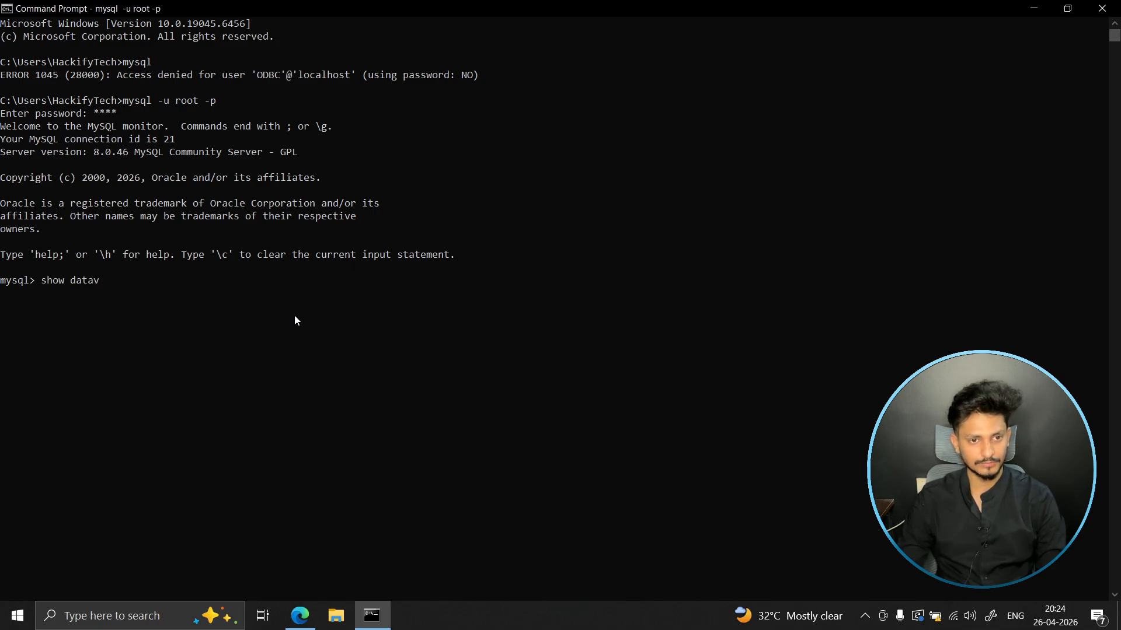
pyautogui.press('BackSpace')
pyautogui.write('bases')
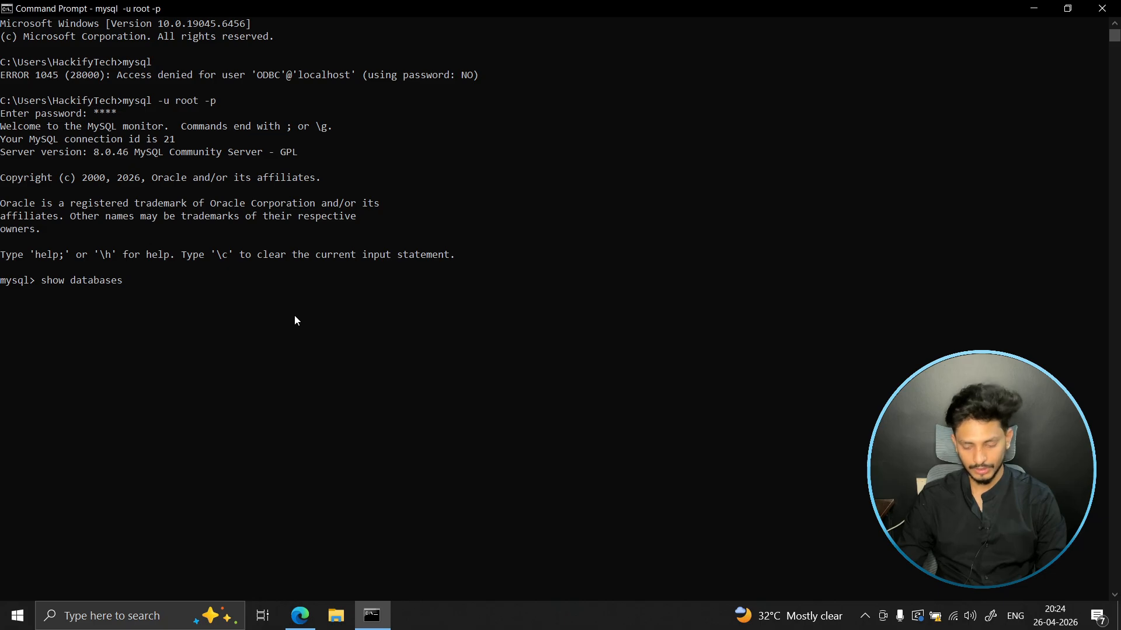
pyautogui.write(';')
pyautogui.press('Return')
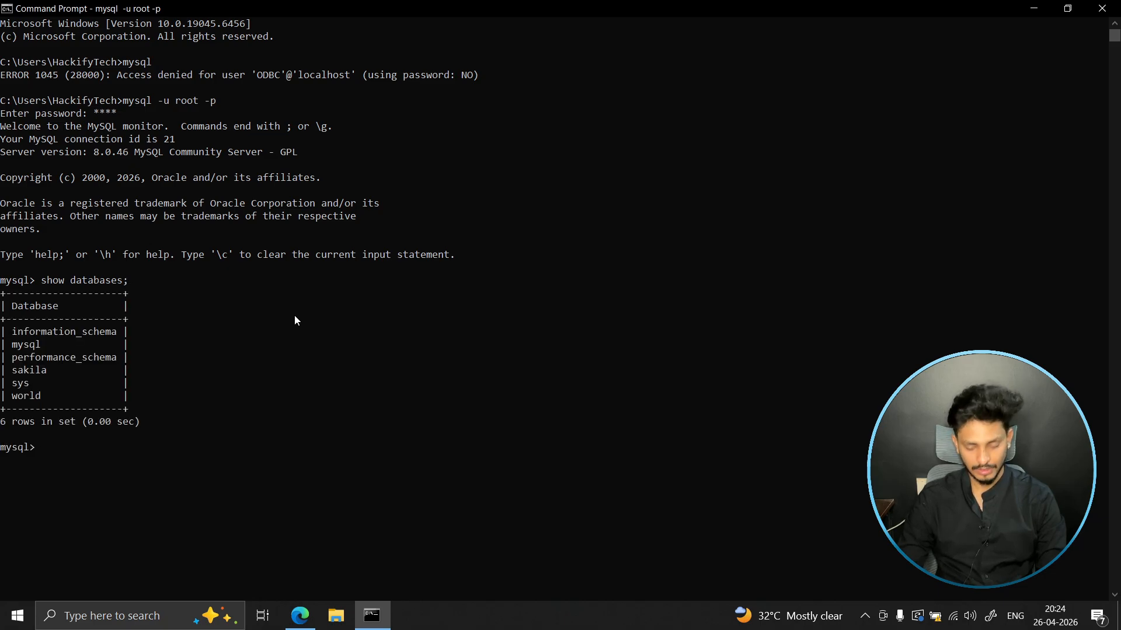
# - Create a new database with the statement create database hackifytech;
pyautogui.write('create')
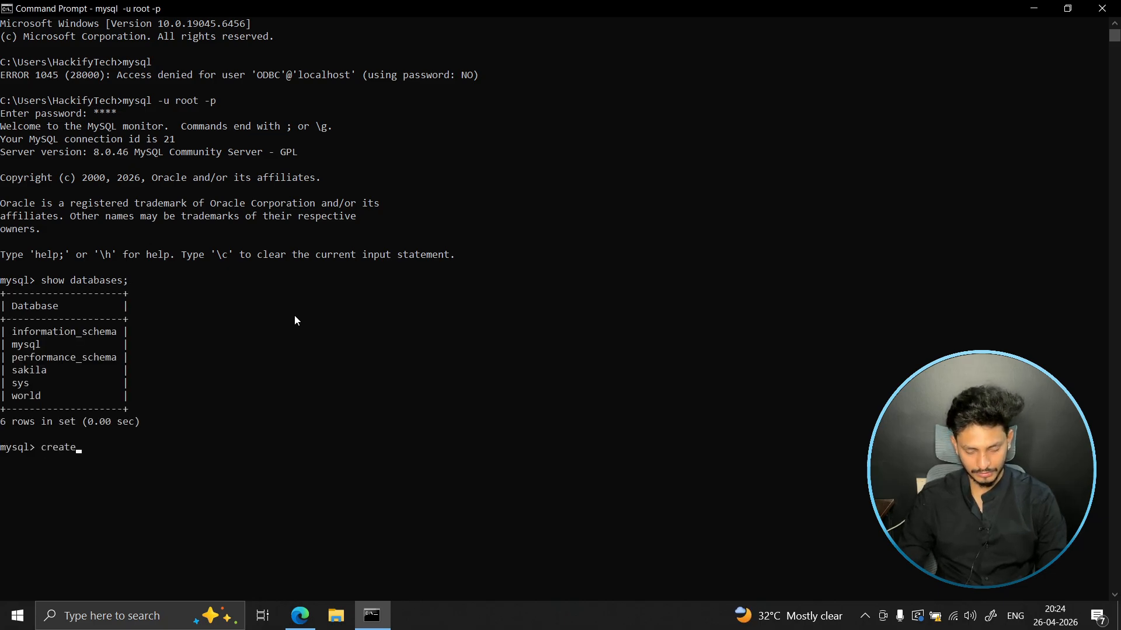
pyautogui.write(' dat')
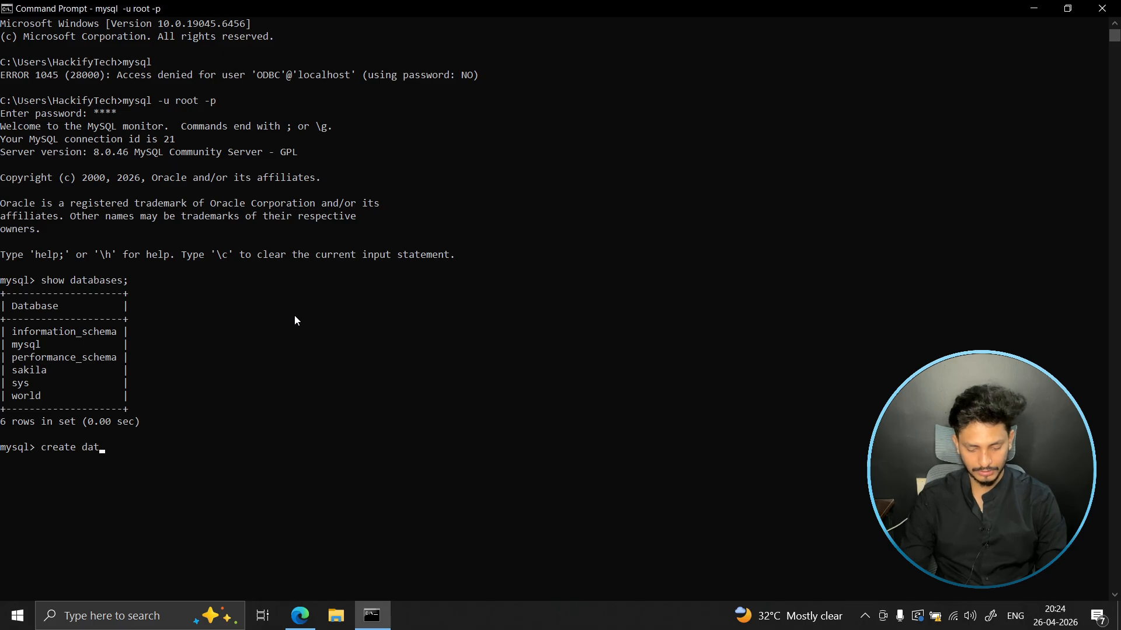
pyautogui.write('abase ')
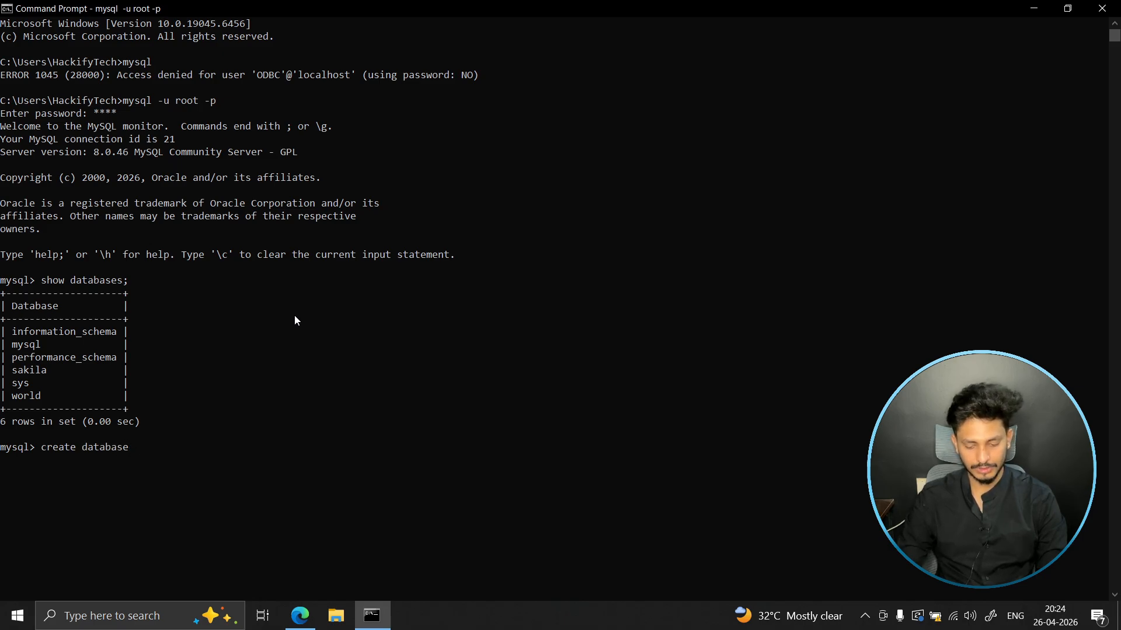
pyautogui.write('hacki')
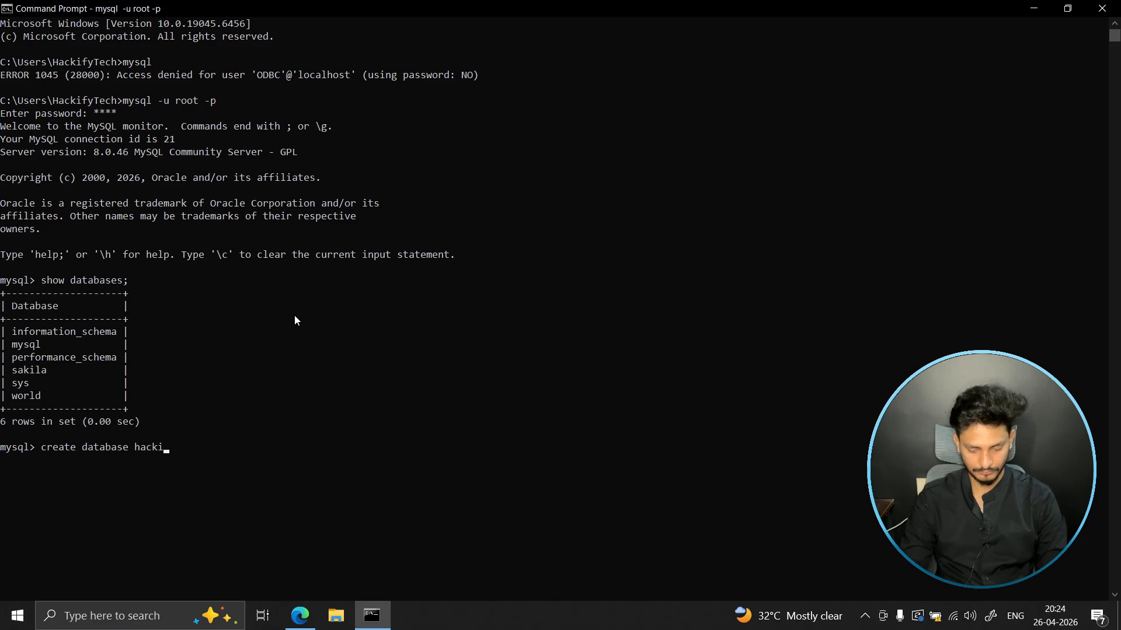
pyautogui.write('fytech')
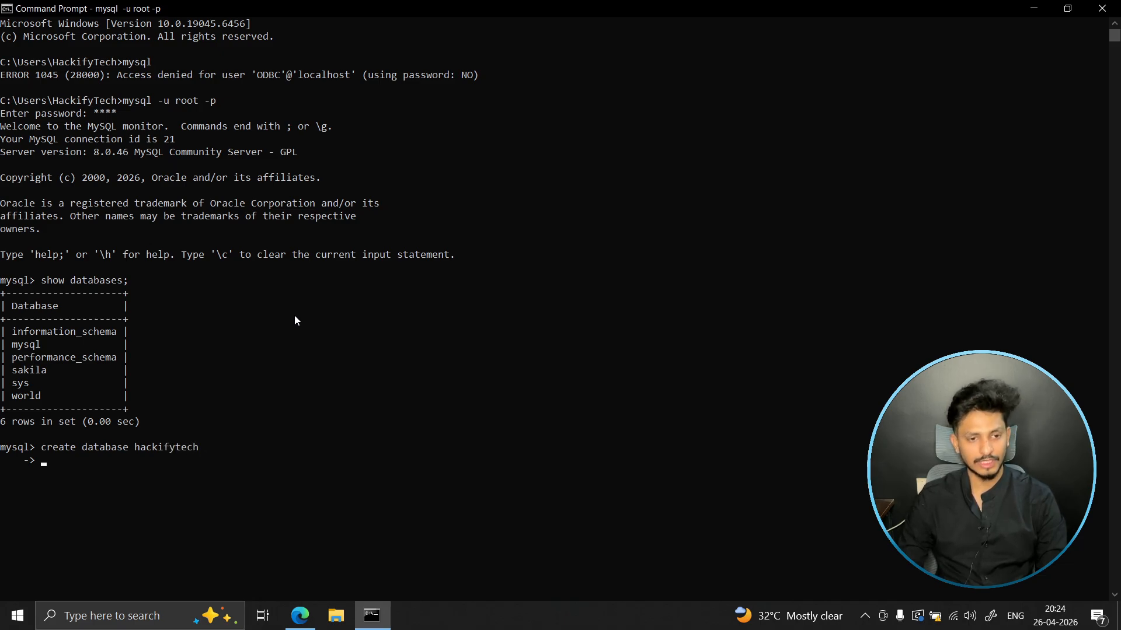
pyautogui.write(';')
pyautogui.press('Return')
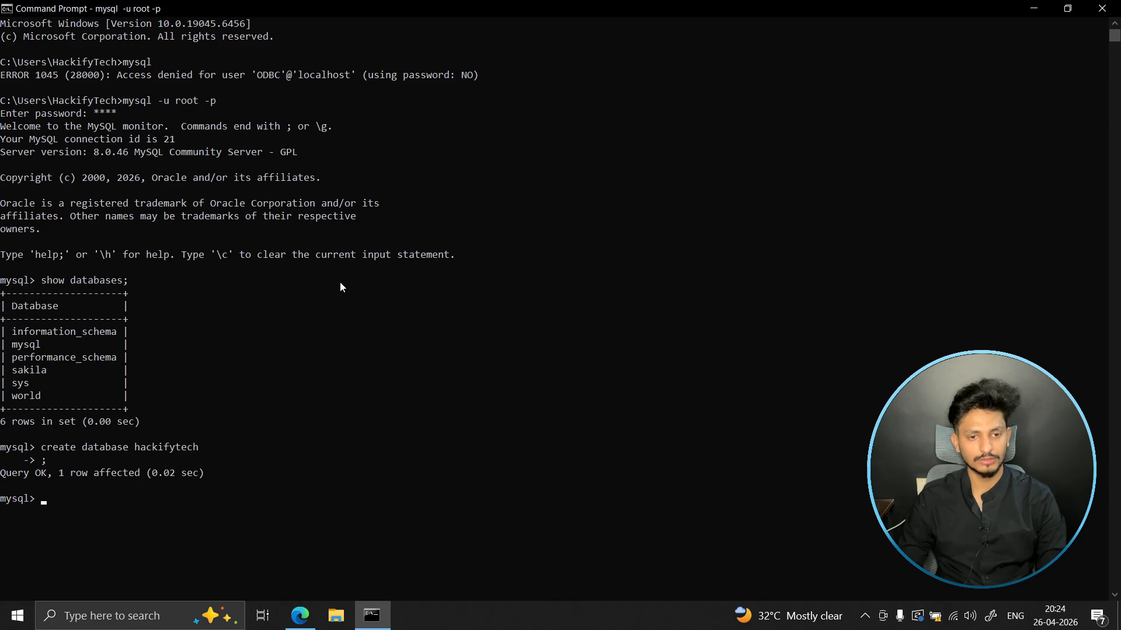
# - List the server's databases again with show databases; and check the list for hackifytech
pyautogui.press('Up')
pyautogui.press('Up')
pyautogui.press('Up')
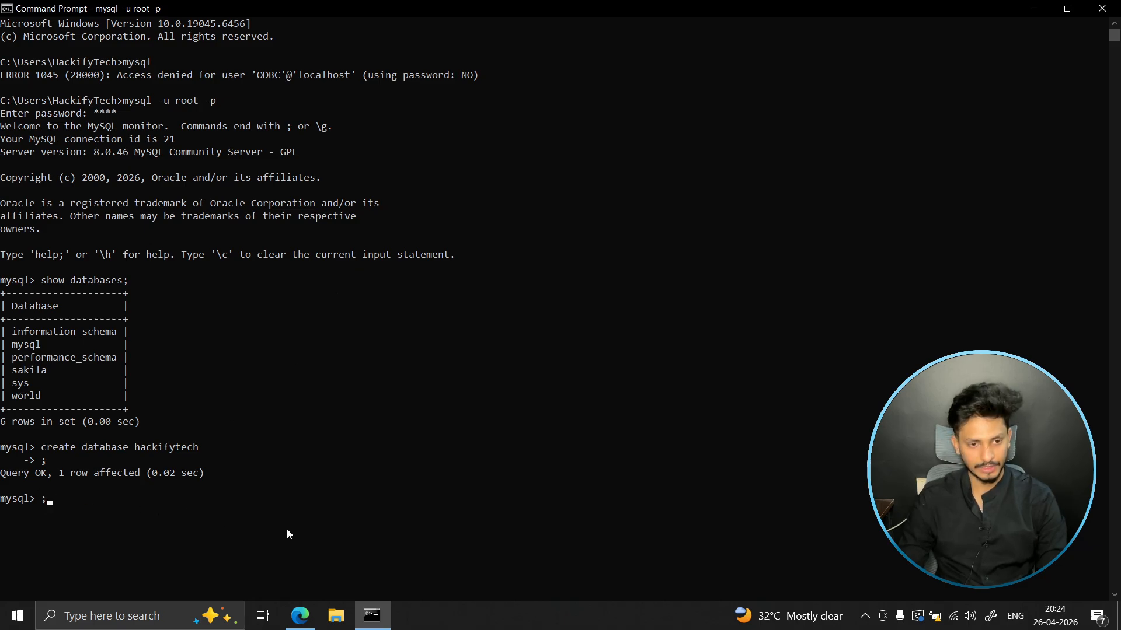
pyautogui.press('Return')
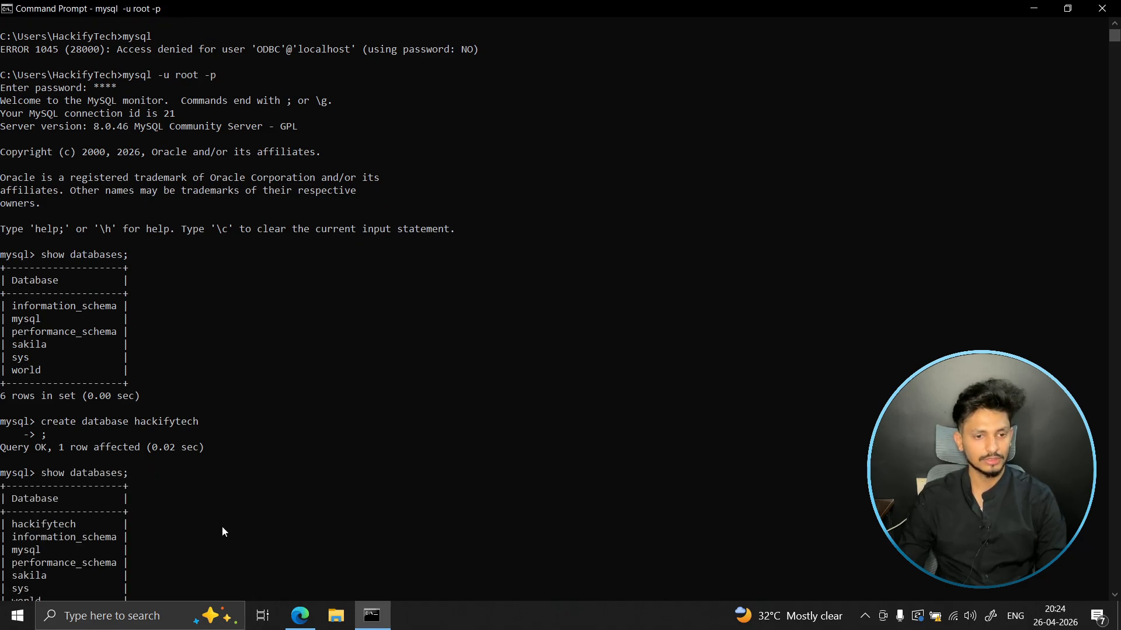
pyautogui.moveTo(12, 486); pyautogui.dragTo(82, 486)
pyautogui.scroll(-2, 334, 498)
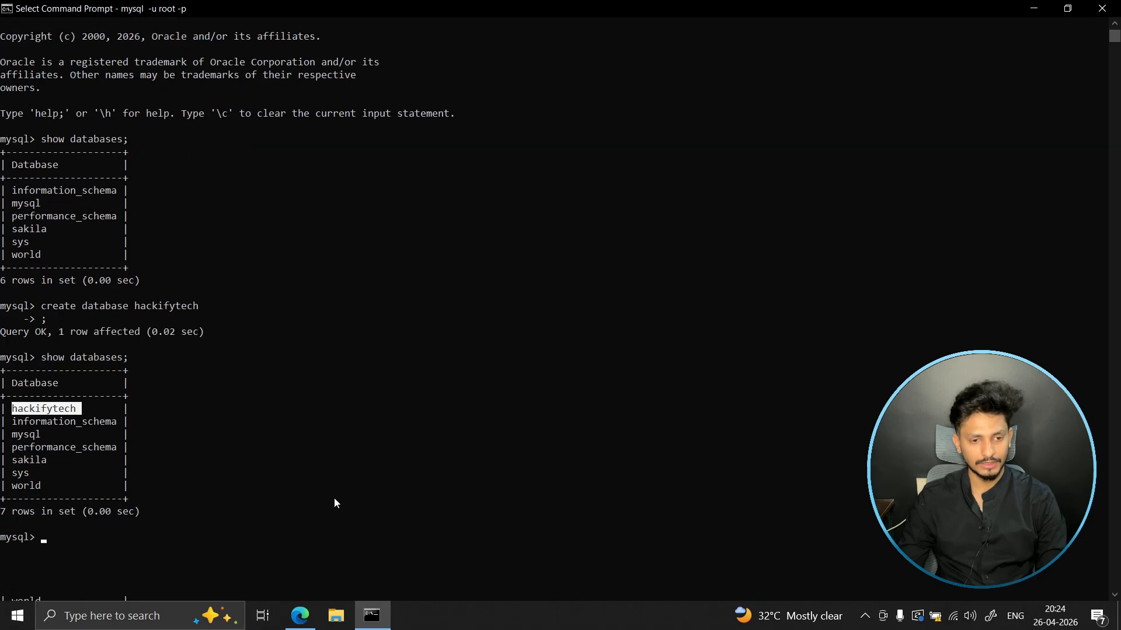
pyautogui.hotkey('ctrl', 'c')
# - Make hackifytech the active database with use hackifytech;
pyautogui.write('use hacki')
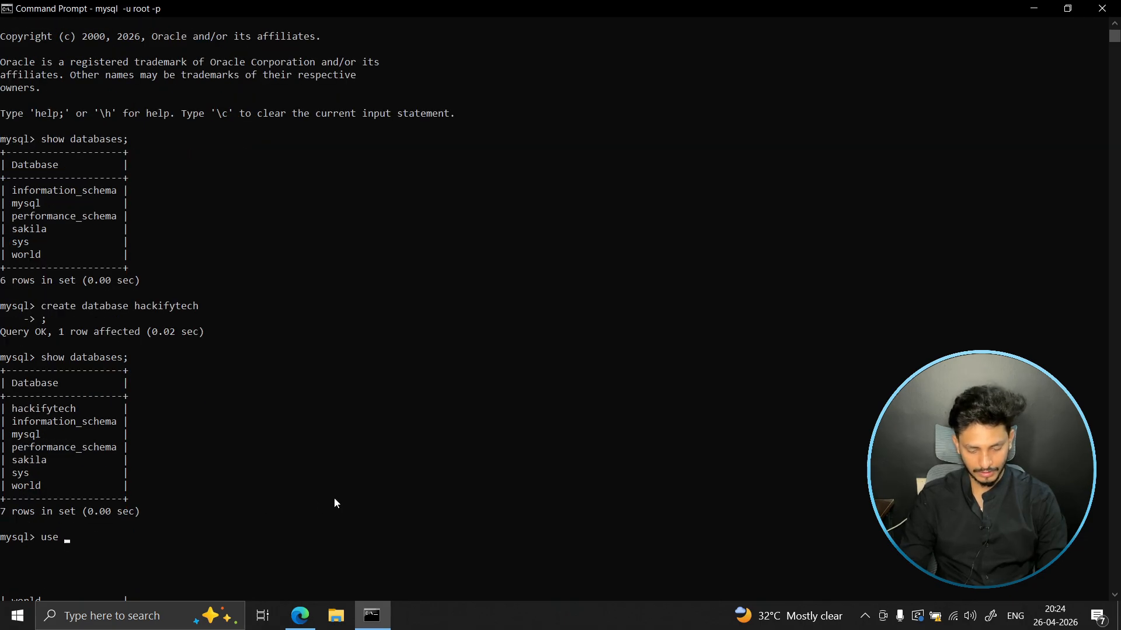
pyautogui.write('fytech;')
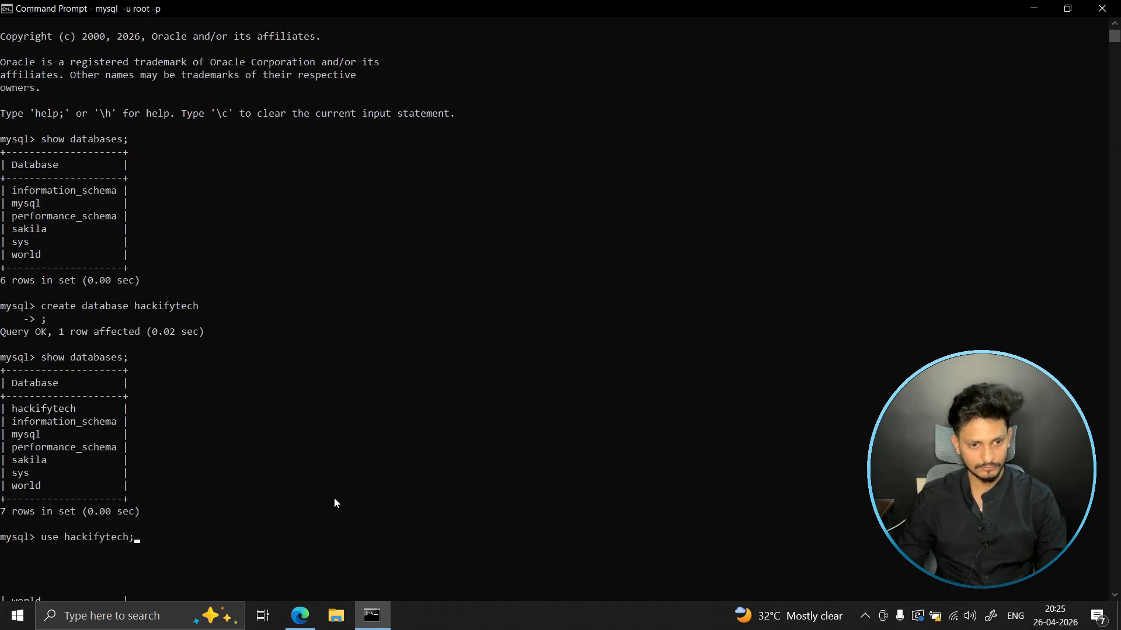
pyautogui.press('Return')
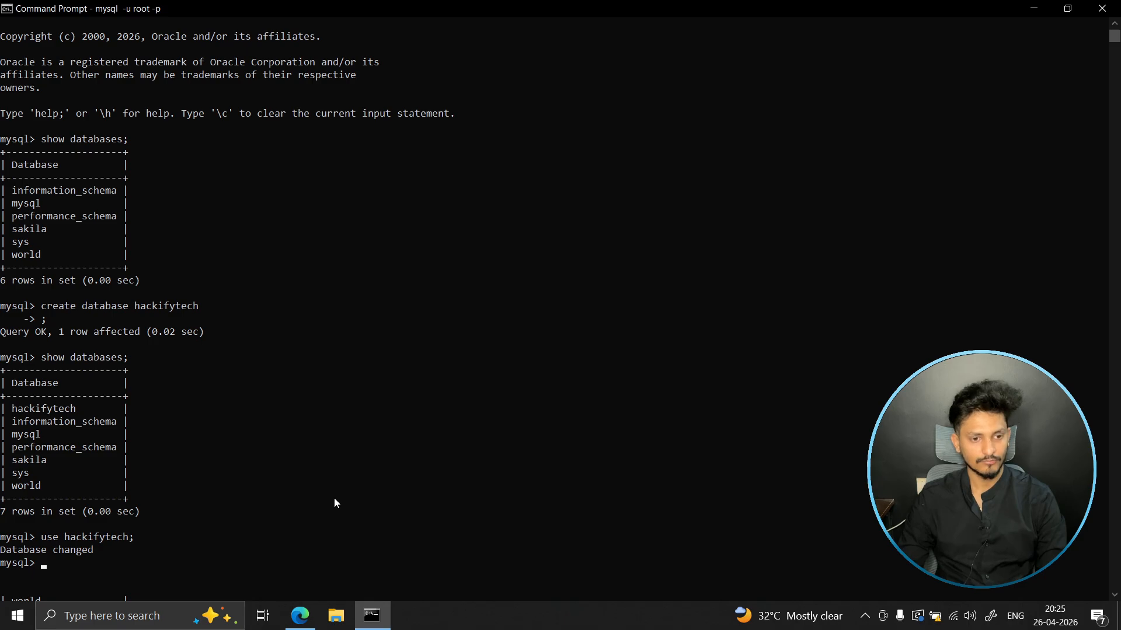
# - Try to create a users table with the statement create table users(int id, varchar(20) name);
pyautogui.scroll(-1, 266, 498)
pyautogui.click(103, 536)
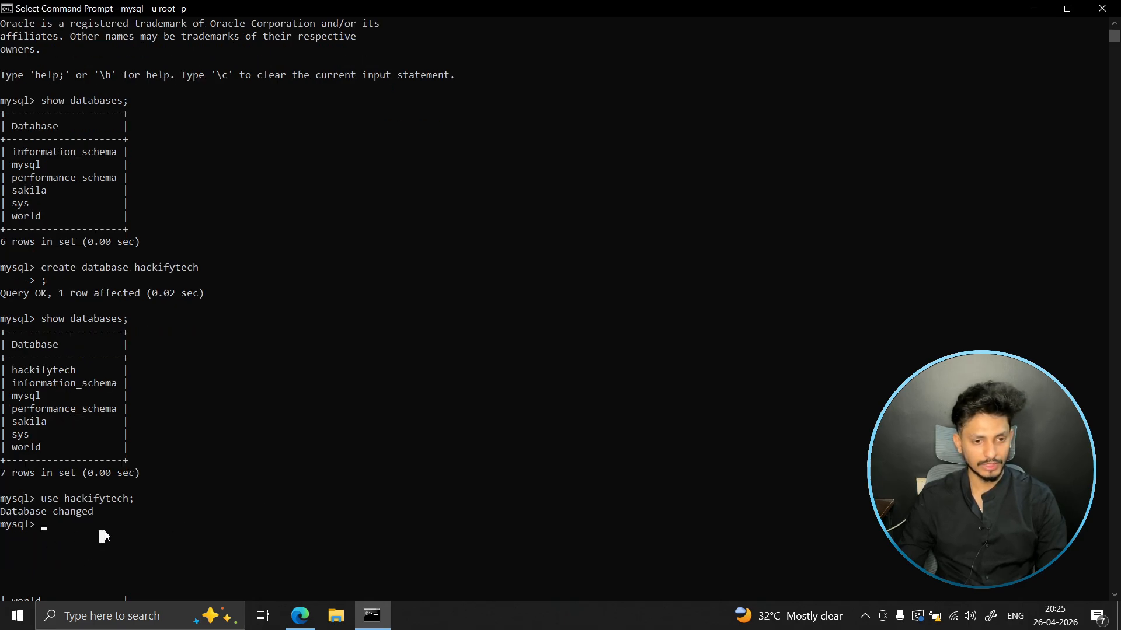
pyautogui.write('create')
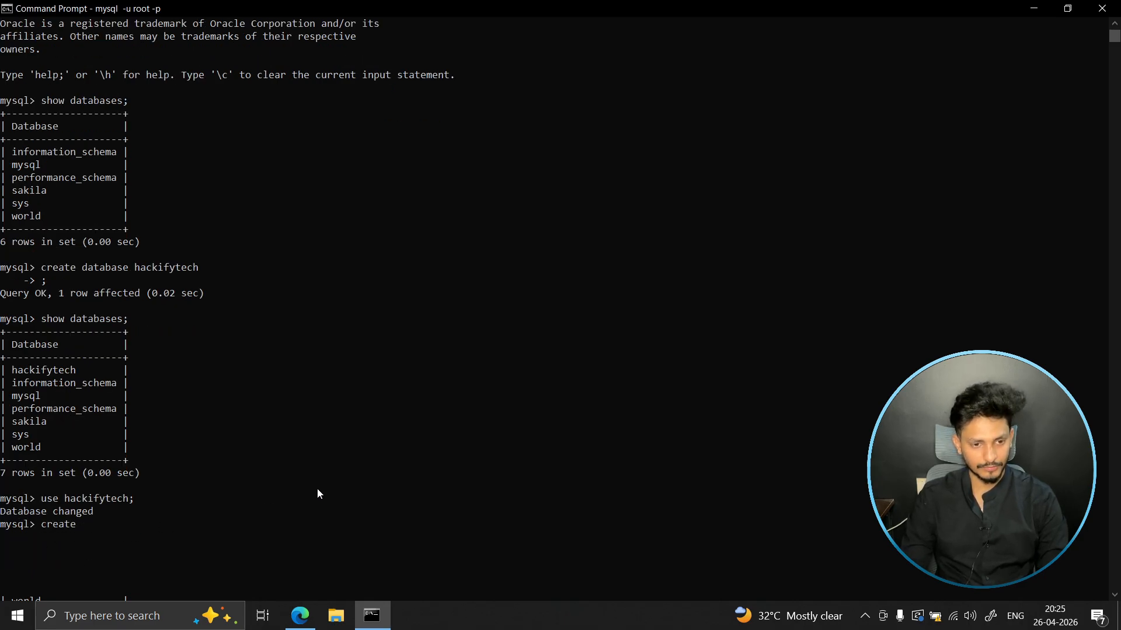
pyautogui.write(' table')
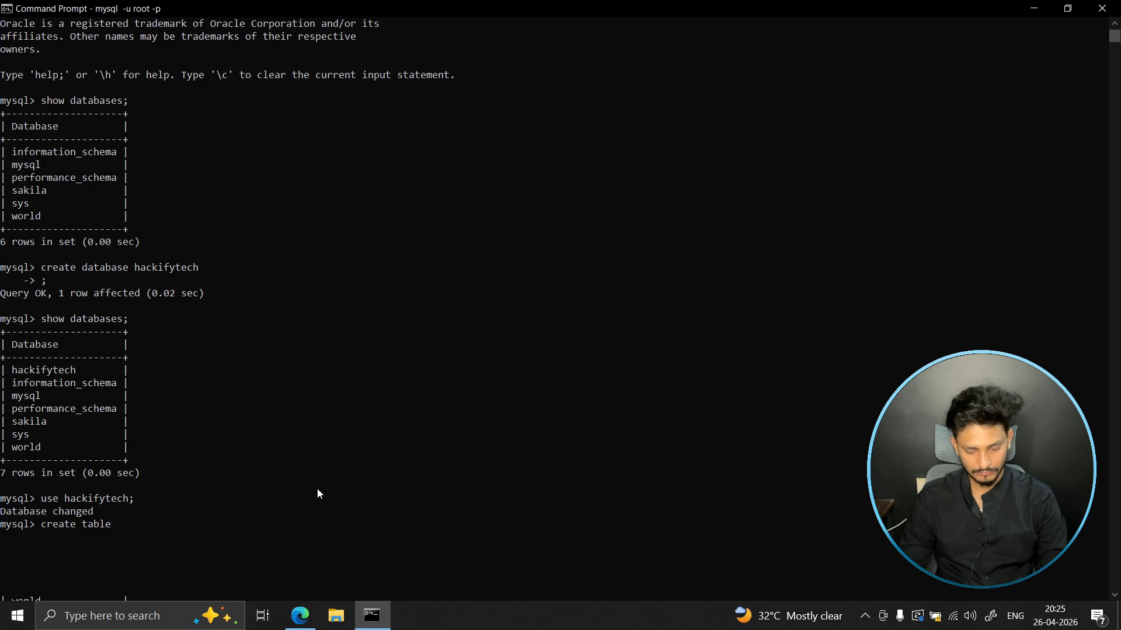
pyautogui.write(' users()')
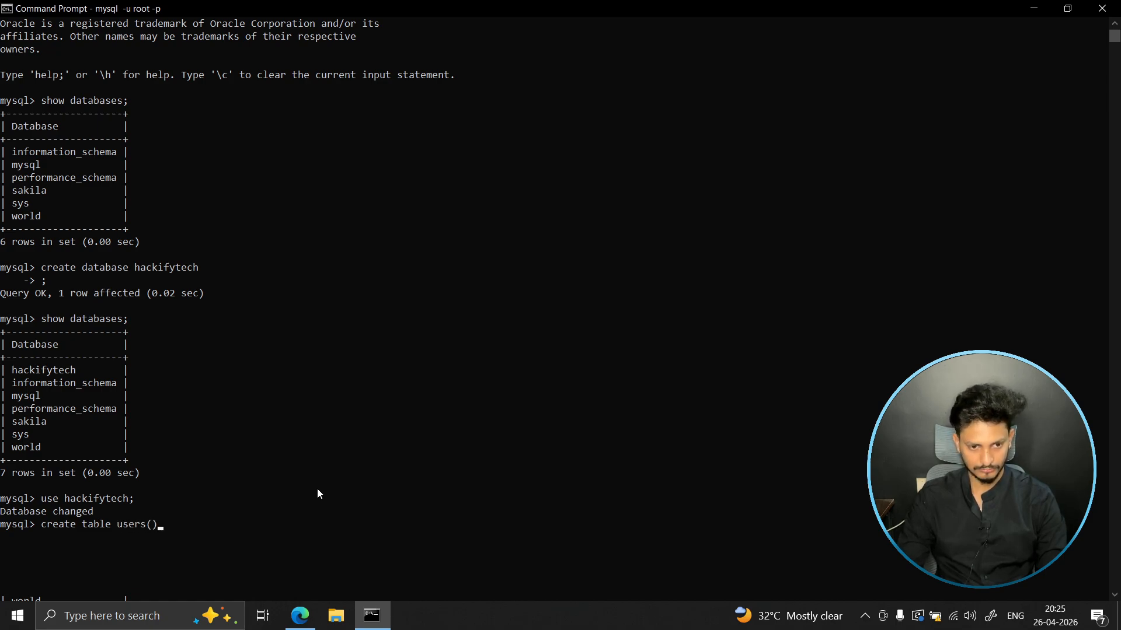
pyautogui.press('Left')
pyautogui.write('int ')
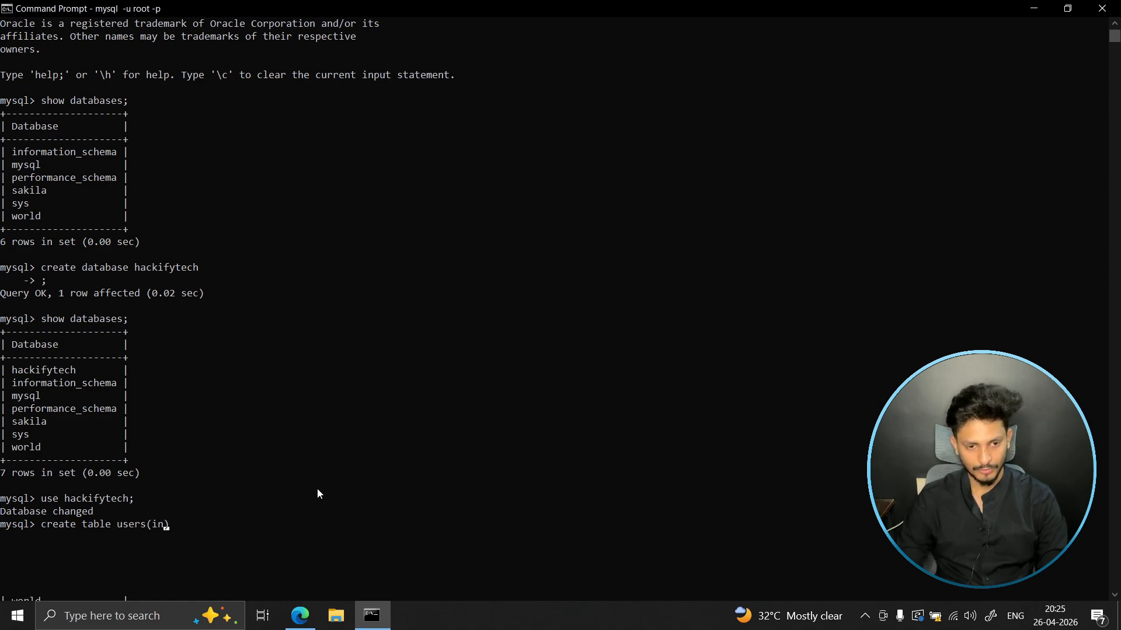
pyautogui.write('id, ')
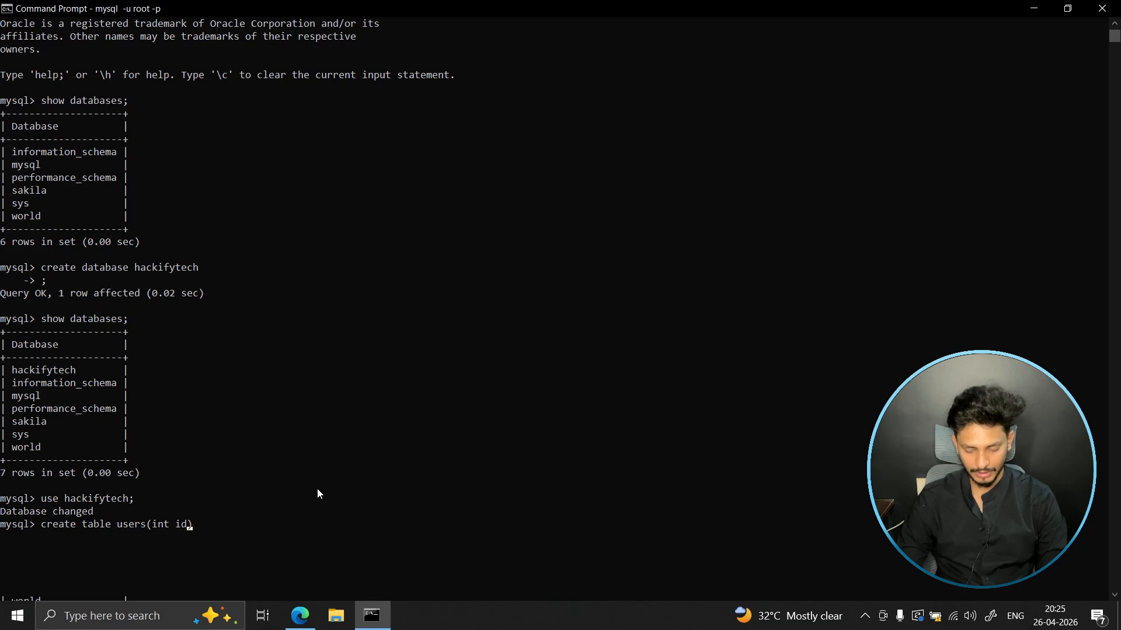
pyautogui.write('varchar ')
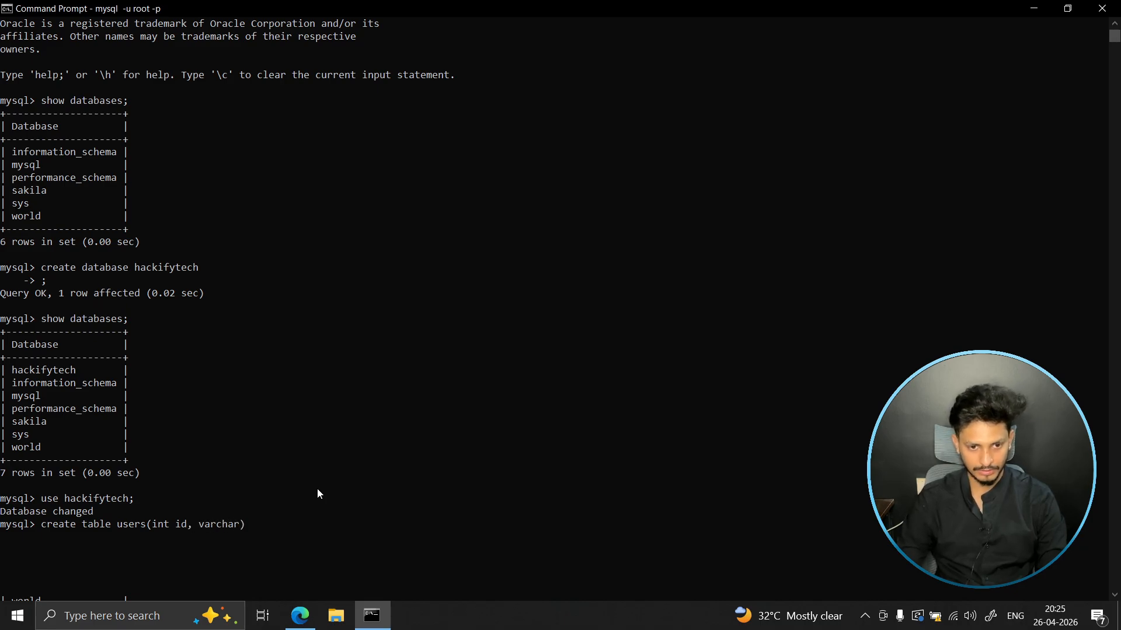
pyautogui.write('name')
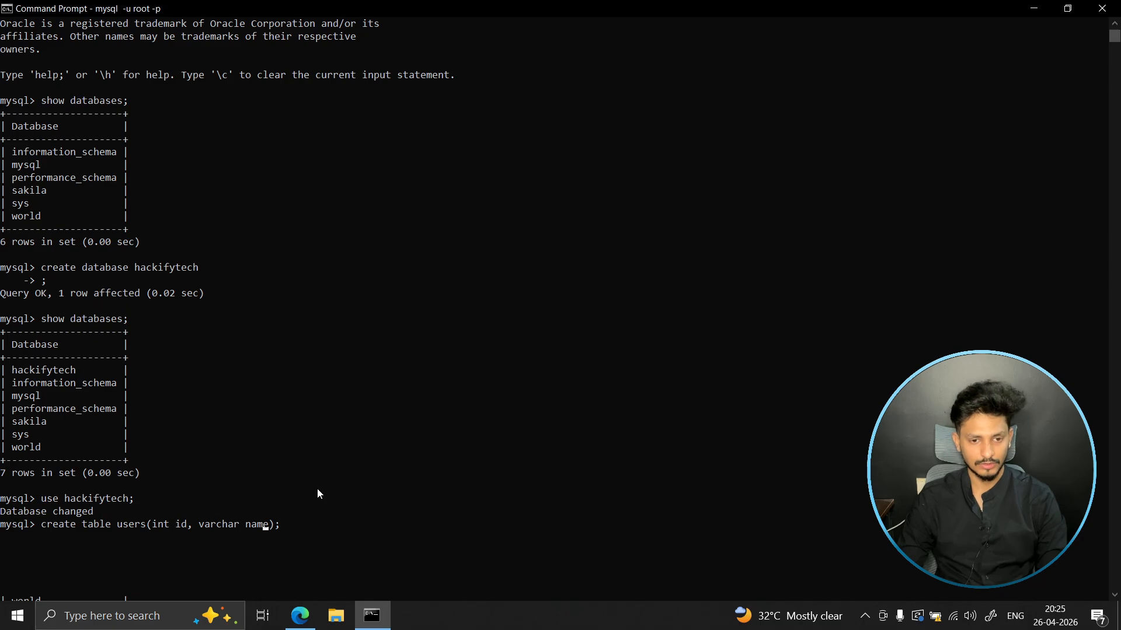
pyautogui.press('Left')
pyautogui.press('Left')
pyautogui.press('Left')
pyautogui.press('Left')
pyautogui.write('()')
pyautogui.press('Left')
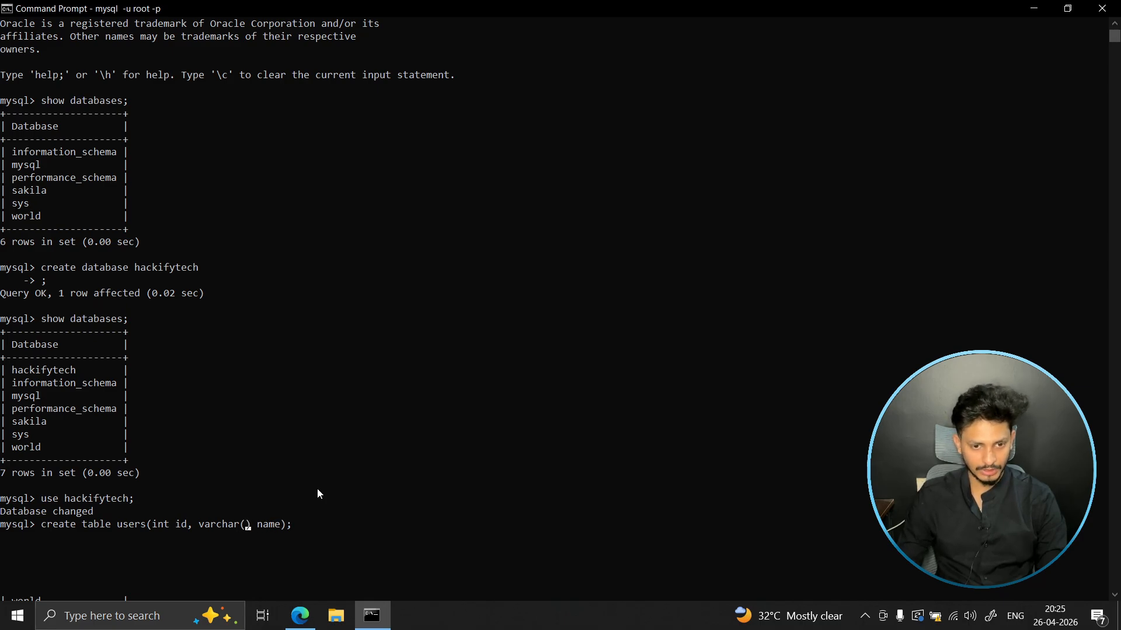
pyautogui.write('20')
pyautogui.press('Return')
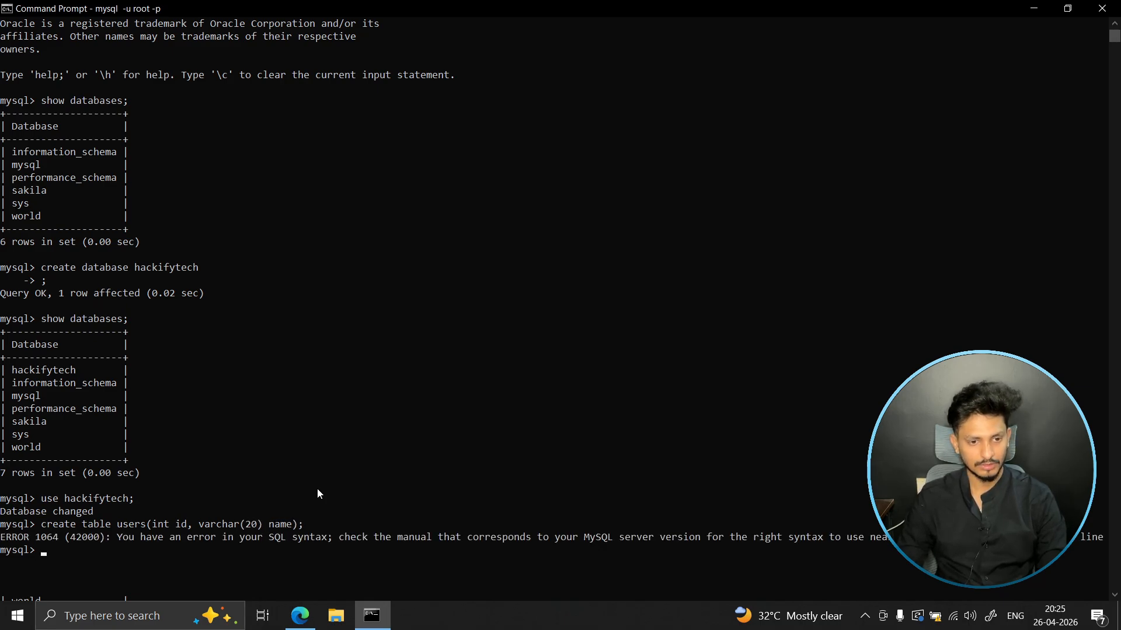
# - Recall the create table users statement and rewrite its first column definition as id int
pyautogui.press('Up')
pyautogui.press('Left')
pyautogui.press('Left')
pyautogui.press('Left')
pyautogui.press('Left')
pyautogui.press('Left')
pyautogui.press('Left')
pyautogui.press('Left')
pyautogui.press('Left')
pyautogui.press('Left')
pyautogui.press('Left')
pyautogui.press('Left')
pyautogui.press('Left')
pyautogui.press('Left')
pyautogui.press('Left')
pyautogui.press('Left')
pyautogui.press('Left')
pyautogui.press('Left')
pyautogui.press('Left')
pyautogui.press('Left')
pyautogui.press('Left')
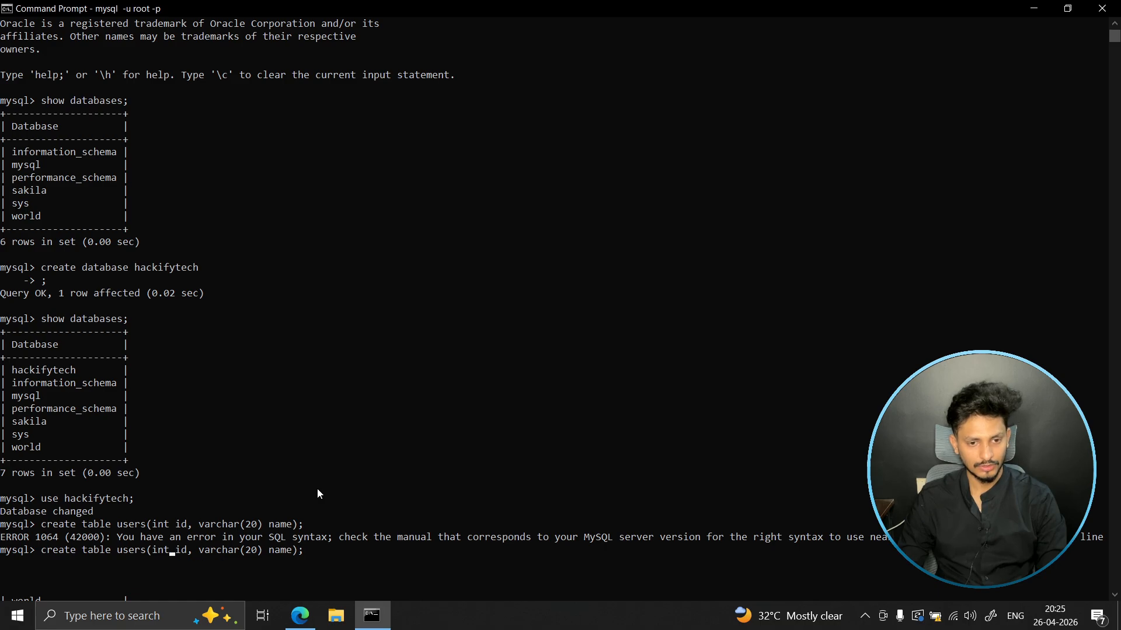
pyautogui.press('Delete')
pyautogui.press('BackSpace')
pyautogui.press('BackSpace')
pyautogui.press('BackSpace')
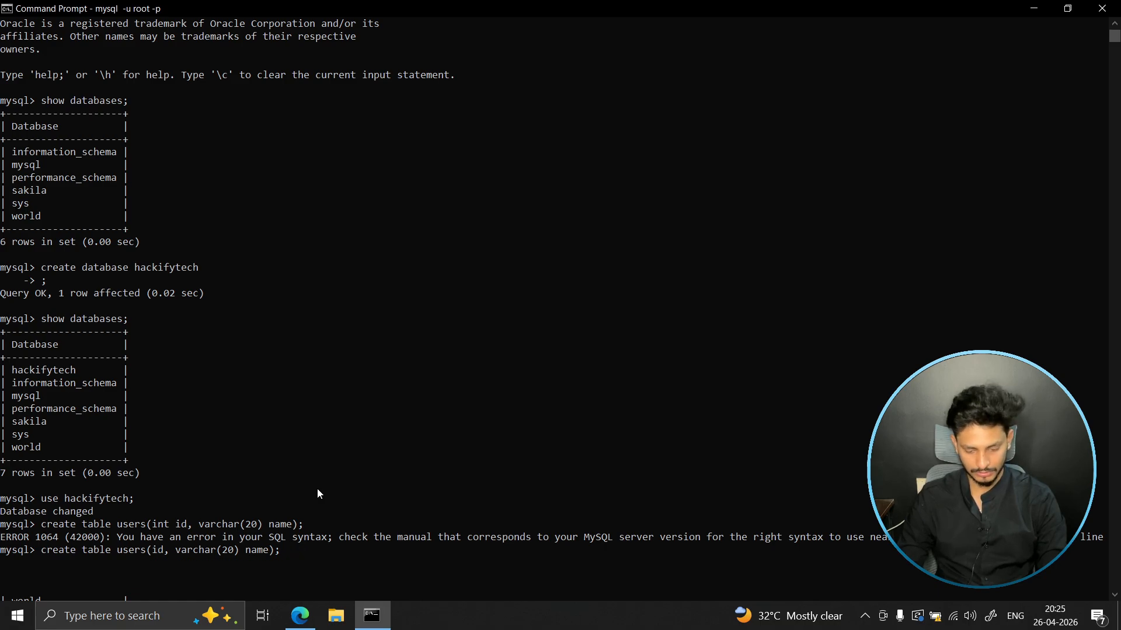
pyautogui.press('Right')
pyautogui.press('Right')
pyautogui.write('int')
# - Remove the varchar(20) type in front of the name column in the create table statement
pyautogui.press('Right')
pyautogui.press('Right')
pyautogui.press('Right')
pyautogui.press('Right')
pyautogui.press('Right')
pyautogui.press('Right')
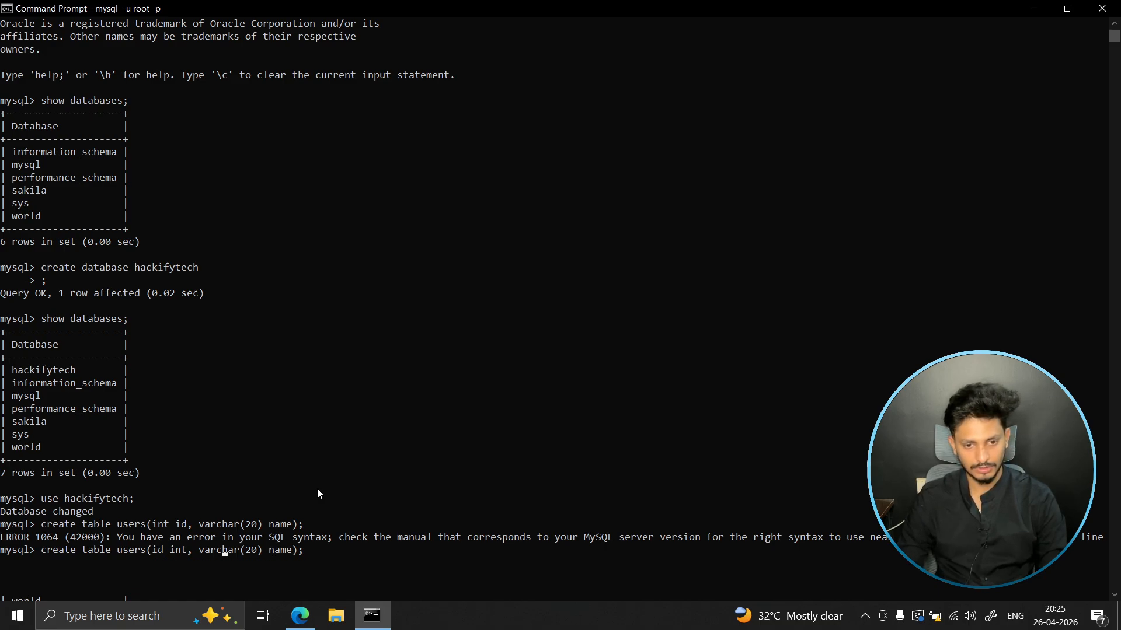
pyautogui.press('Right')
pyautogui.press('Right')
pyautogui.press('Right')
pyautogui.press('Right')
pyautogui.press('Right')
pyautogui.press('Right')
pyautogui.press('Right')
pyautogui.press('Right')
pyautogui.press('BackSpace')
pyautogui.press('BackSpace')
pyautogui.press('BackSpace')
pyautogui.press('BackSpace')
pyautogui.press('BackSpace')
pyautogui.press('BackSpace')
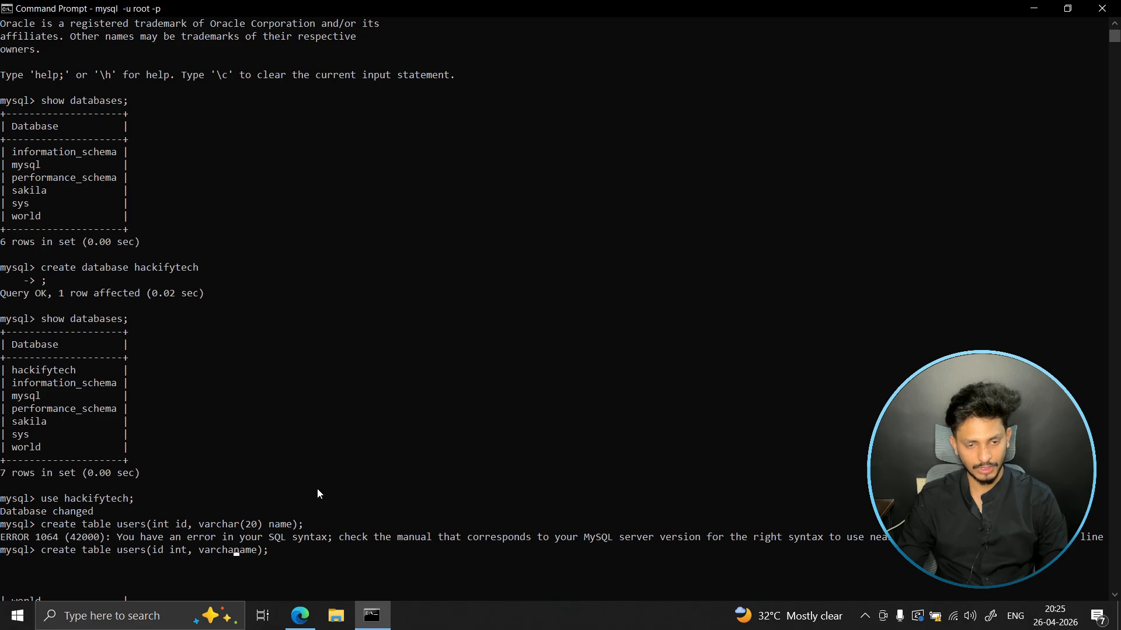
pyautogui.press('BackSpace')
pyautogui.press('BackSpace')
pyautogui.press('BackSpace')
pyautogui.press('BackSpace')
pyautogui.press('BackSpace')
pyautogui.press('BackSpace')
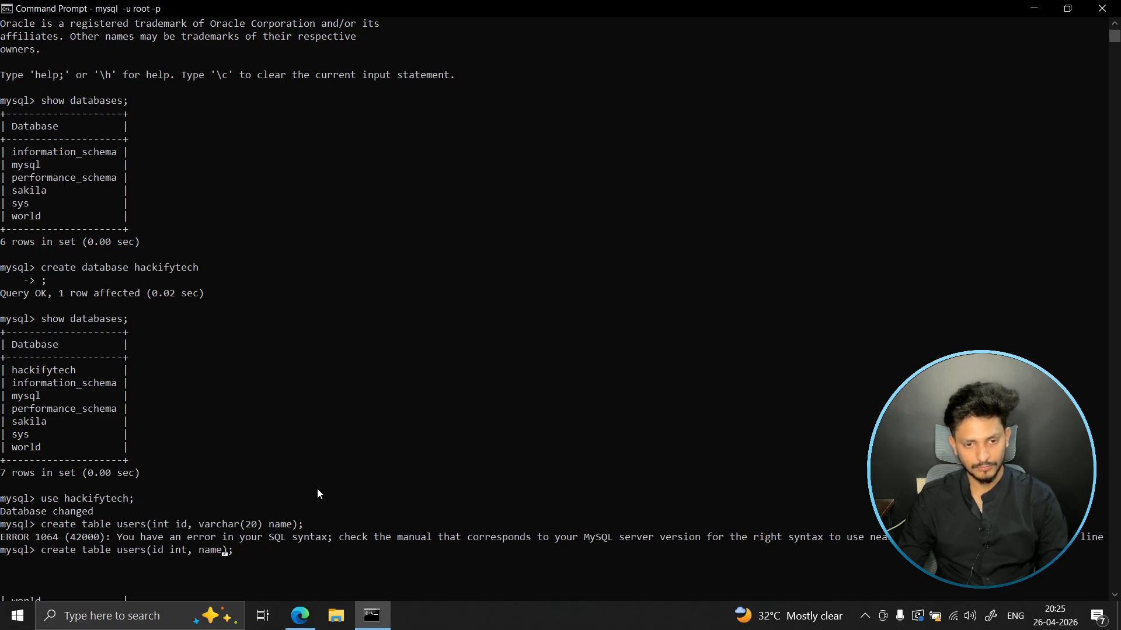
# - Put varchar(20) after the name column and run create table users(id int, name varchar(20));
pyautogui.press('Right')
pyautogui.press('Right')
pyautogui.press('Right')
pyautogui.press('Right')
pyautogui.write('var')
pyautogui.write('char()')
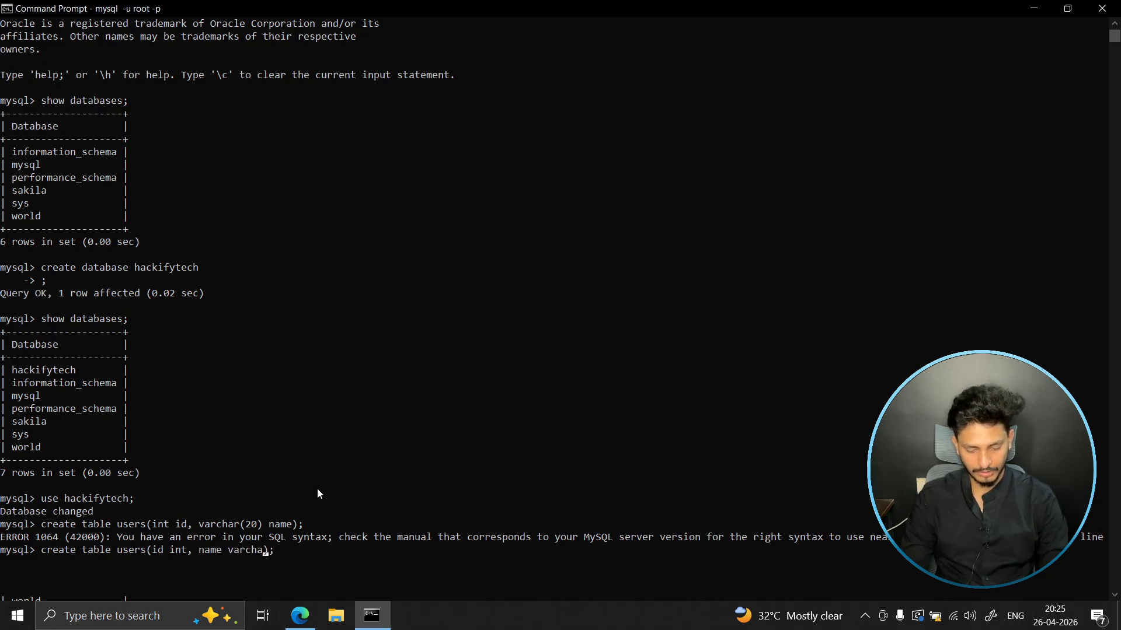
pyautogui.press('Left')
pyautogui.write('20')
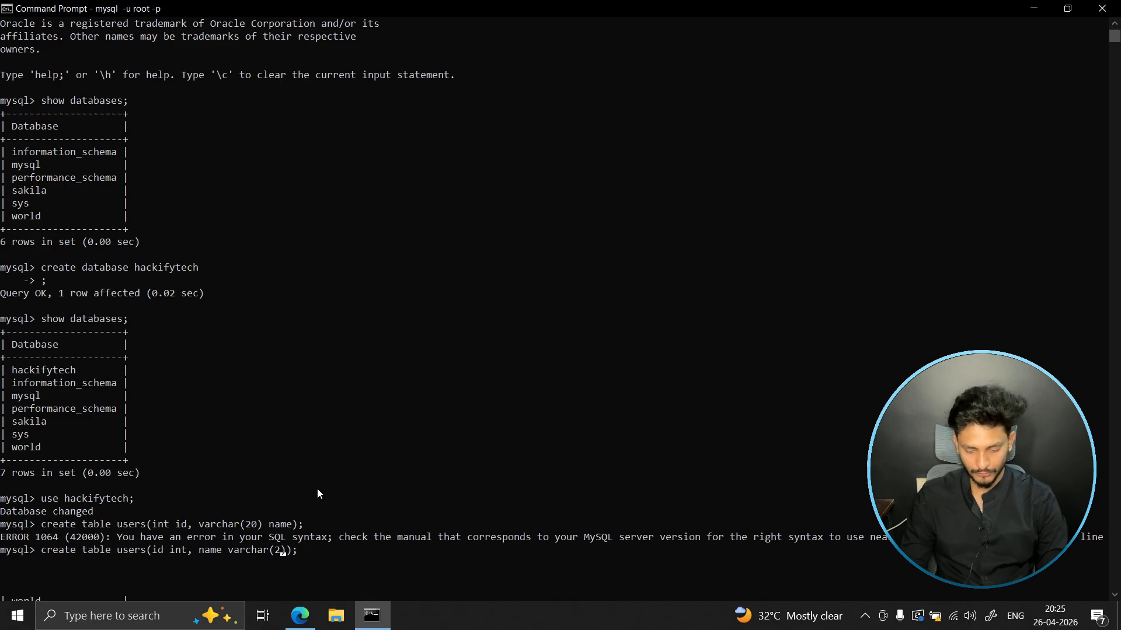
pyautogui.press('Return')
# - List the tables in the hackifytech database with show tables; and check for the users table
pyautogui.scroll(-3, 318, 495)
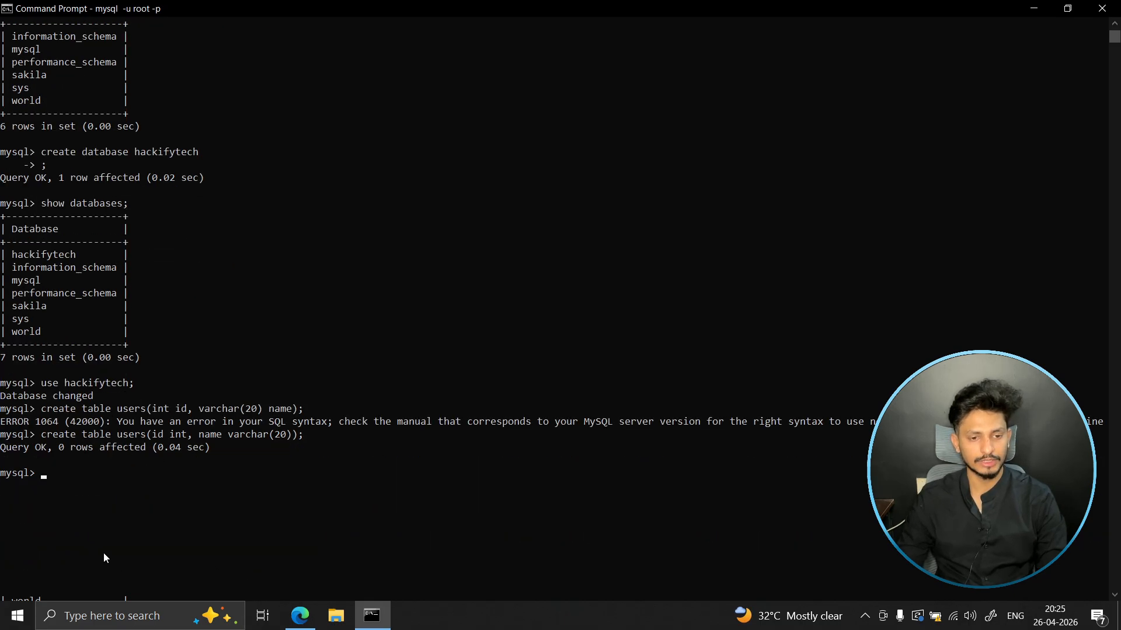
pyautogui.click(162, 499)
pyautogui.write('shwo')
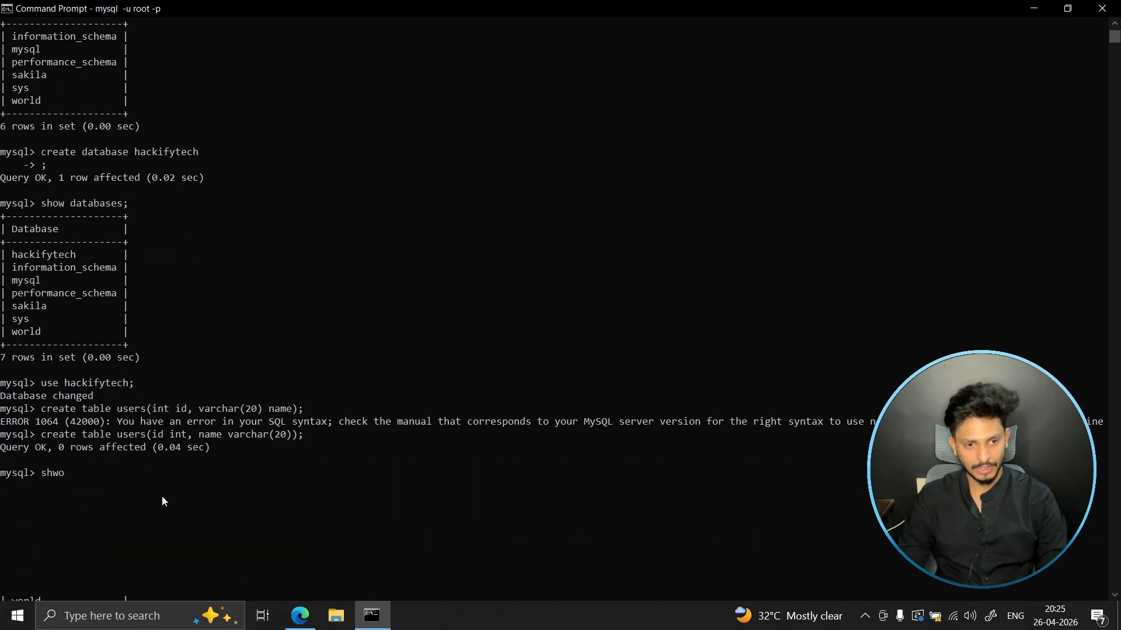
pyautogui.press('BackSpace')
pyautogui.press('BackSpace')
pyautogui.write("ow tables'")
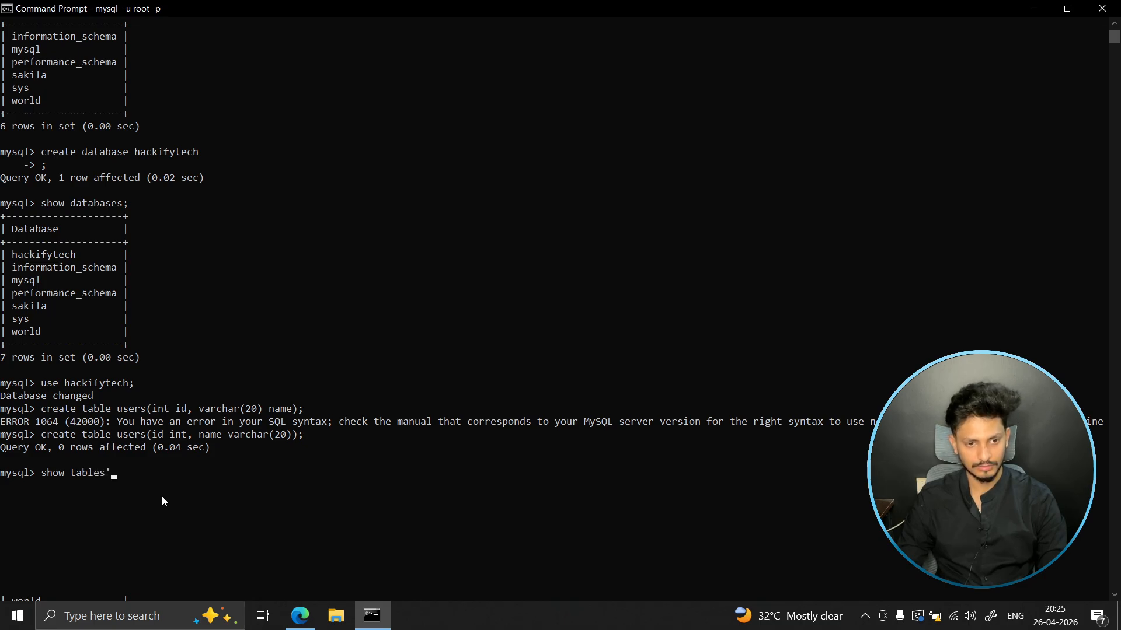
pyautogui.press('BackSpace')
pyautogui.write(';')
pyautogui.press('Return')
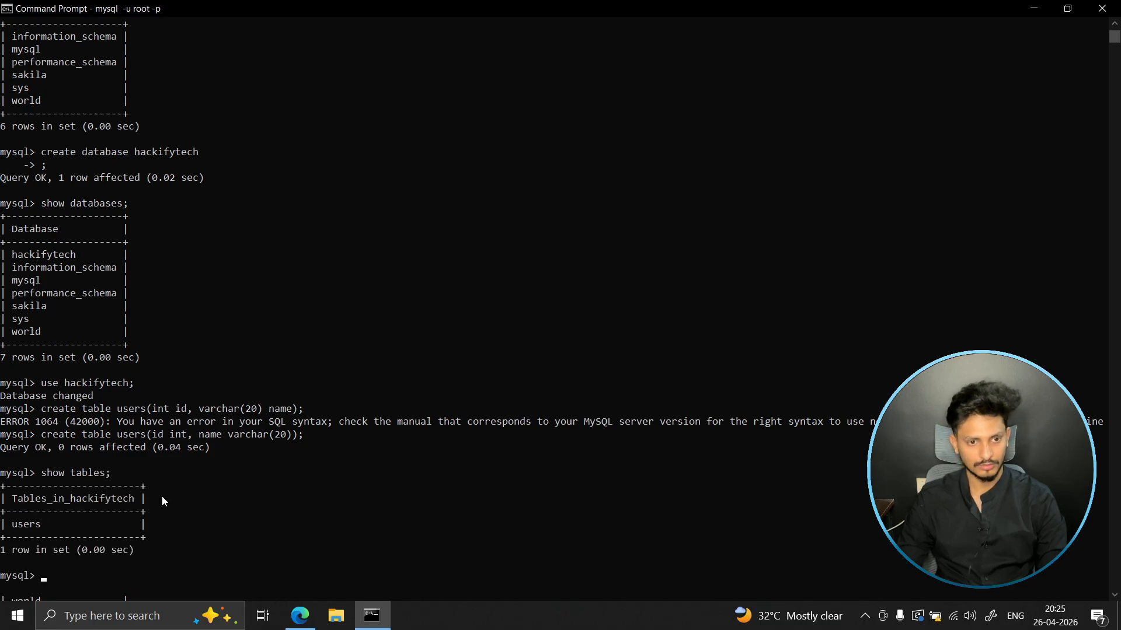
pyautogui.click(22, 527)
pyautogui.doubleClick(22, 526)
pyautogui.click(399, 552)
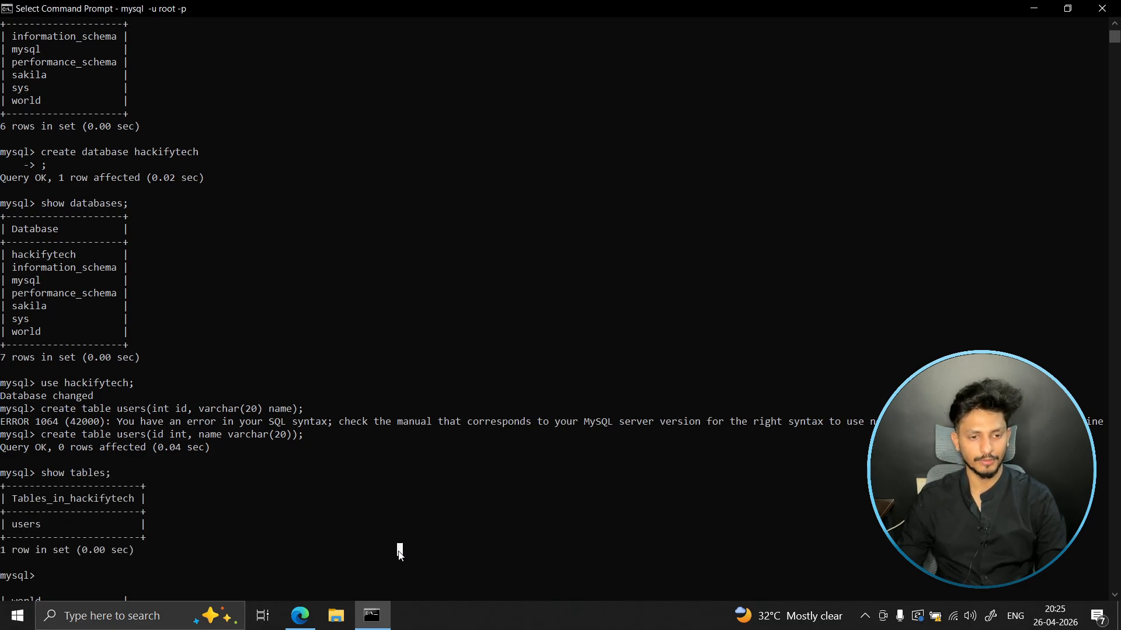
# - Describe the users table with desc users; and examine its column definitions
pyautogui.write('dewsc')
pyautogui.press('BackSpace')
pyautogui.press('BackSpace')
pyautogui.press('BackSpace')
pyautogui.press('BackSpace')
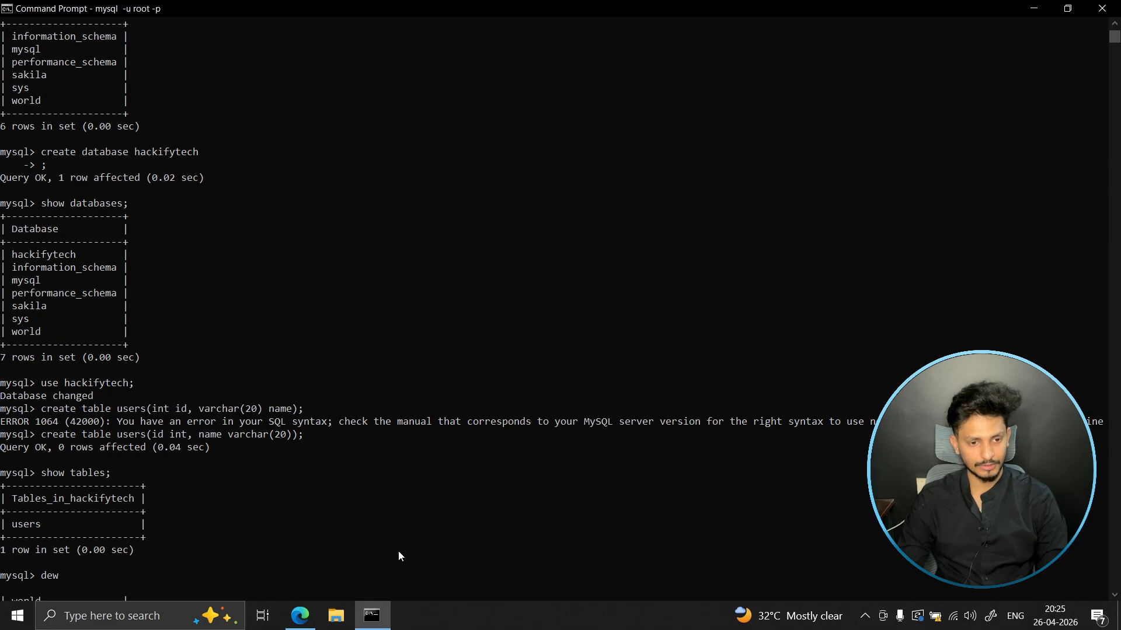
pyautogui.write('sc users;')
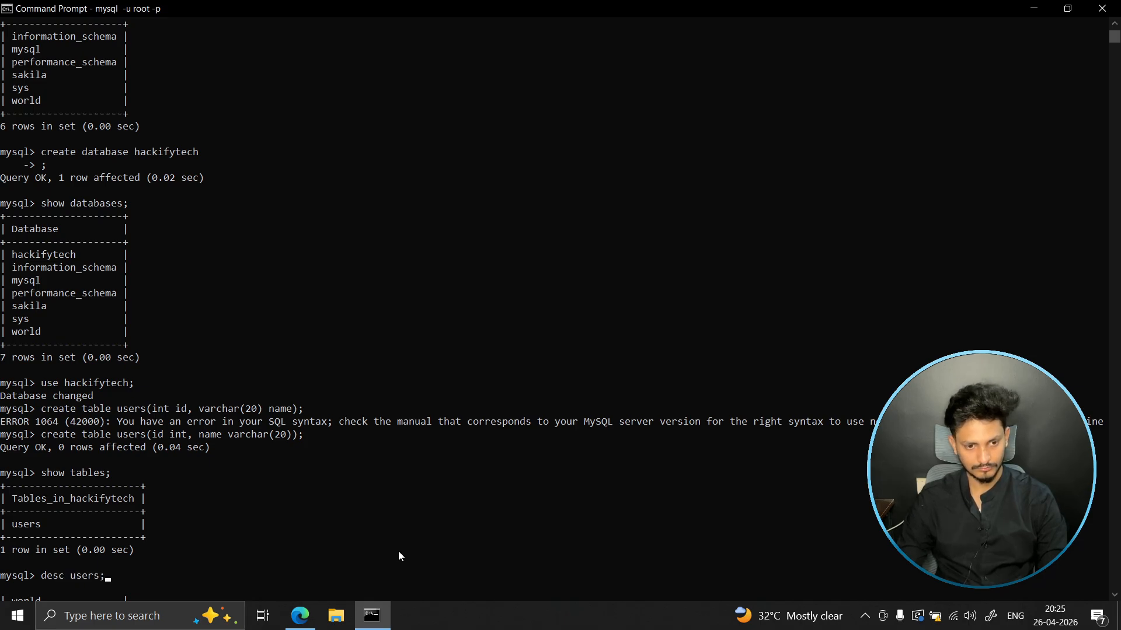
pyautogui.press('Return')
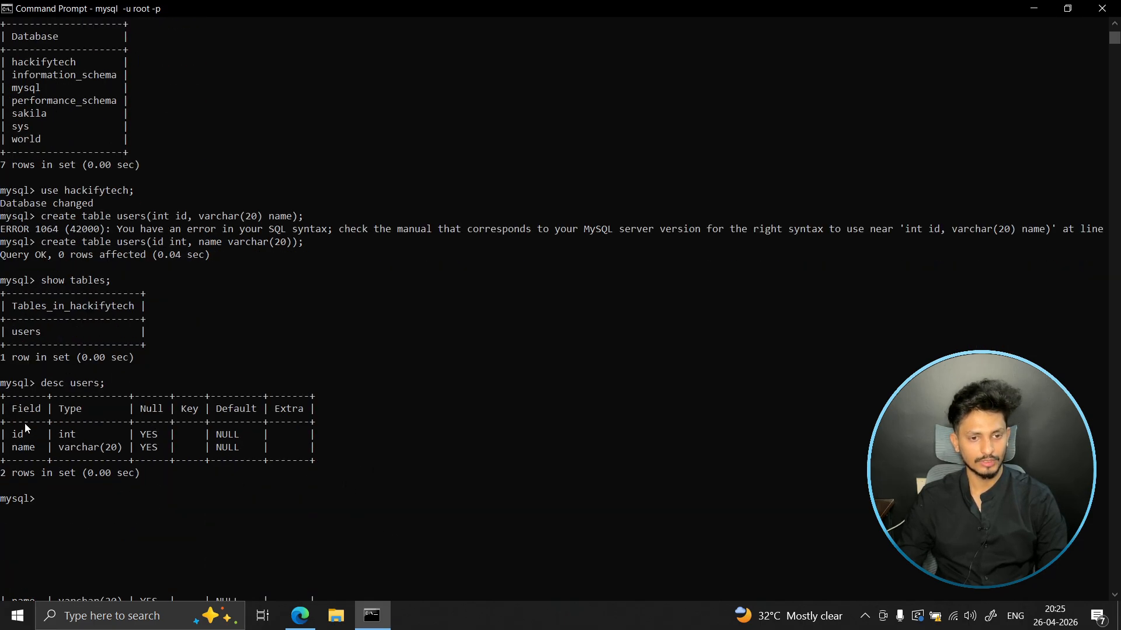
pyautogui.moveTo(6, 409); pyautogui.dragTo(318, 461)
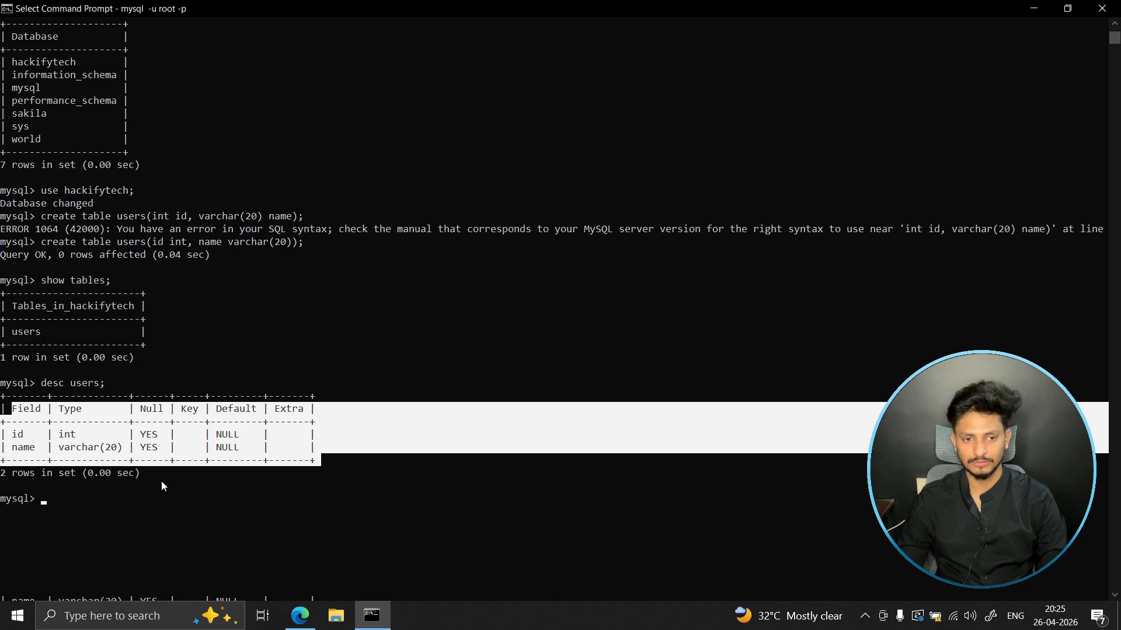
pyautogui.hotkey('ctrl', 'c')
pyautogui.hotkey('alt', 'Tab')
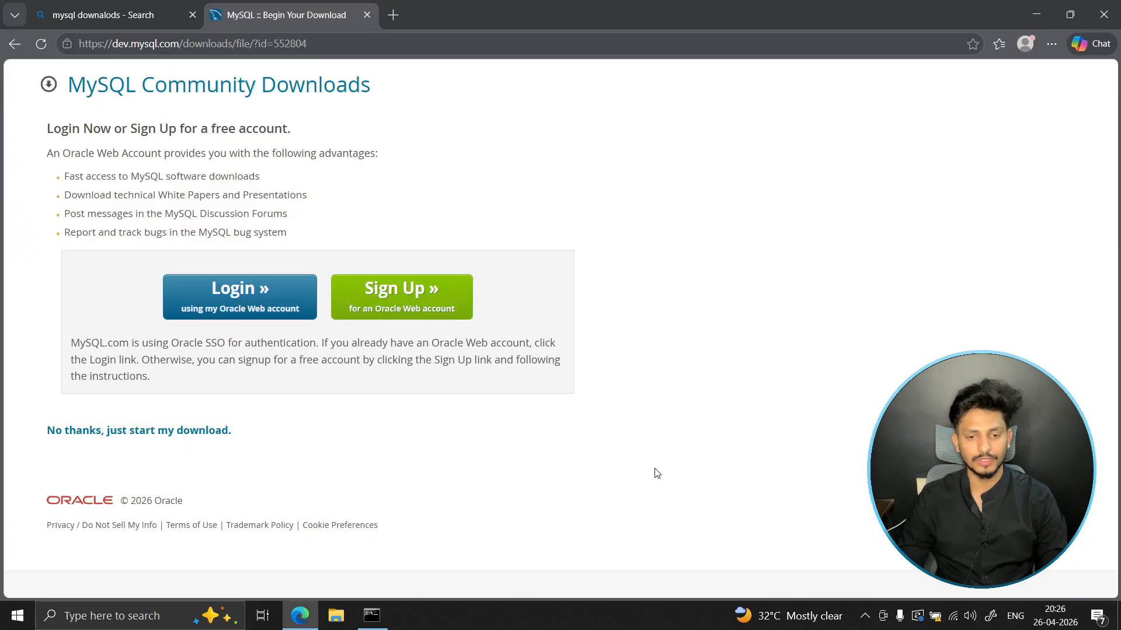
pyautogui.hotkey('alt', 'Tab')
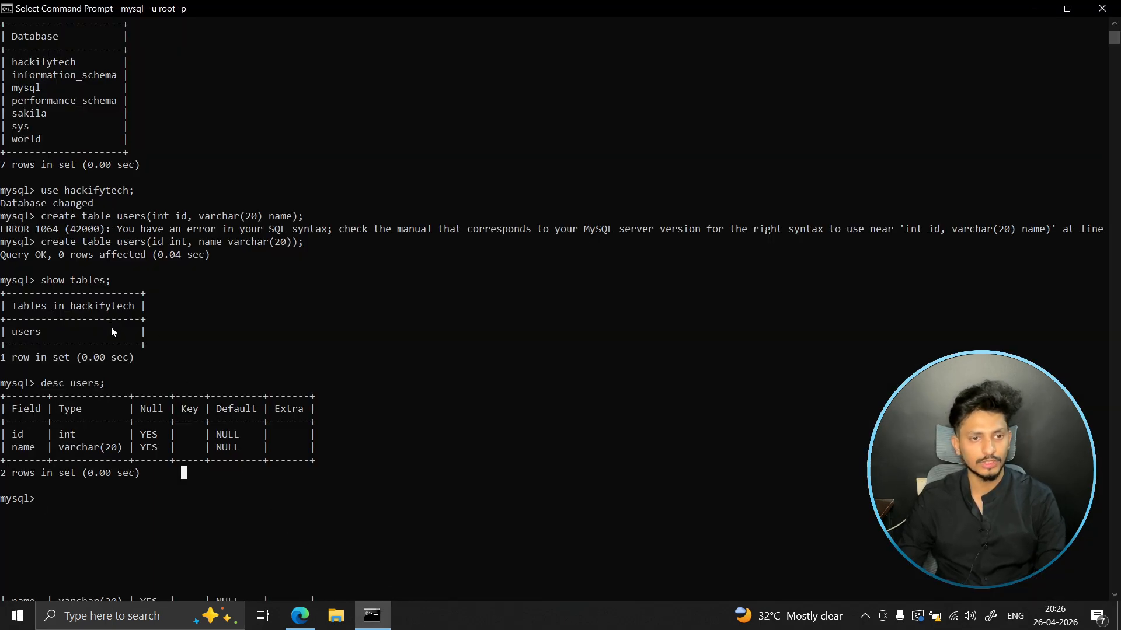